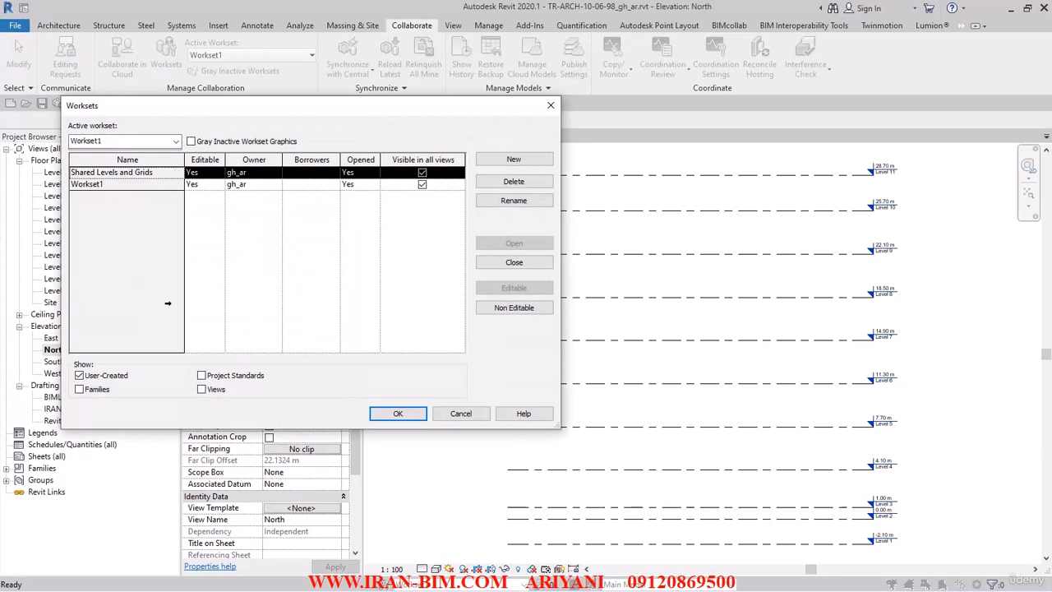
Step: Create a new workset named GRIDS and select the Shared Levels and Grids workset
{"action": "left_click", "coordinate": [513, 161]}
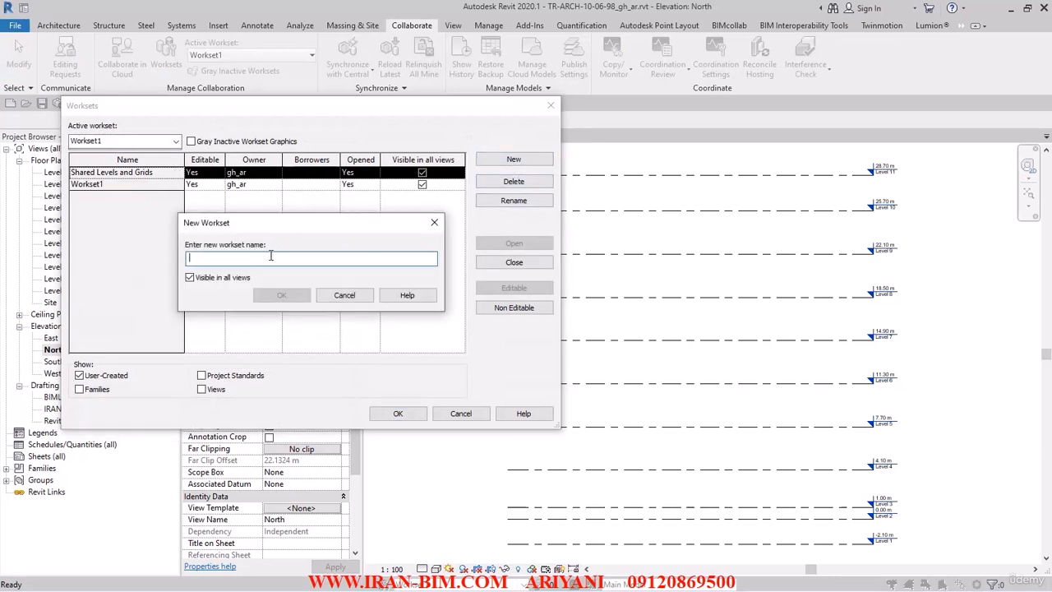
{"action": "type", "text": "GR"}
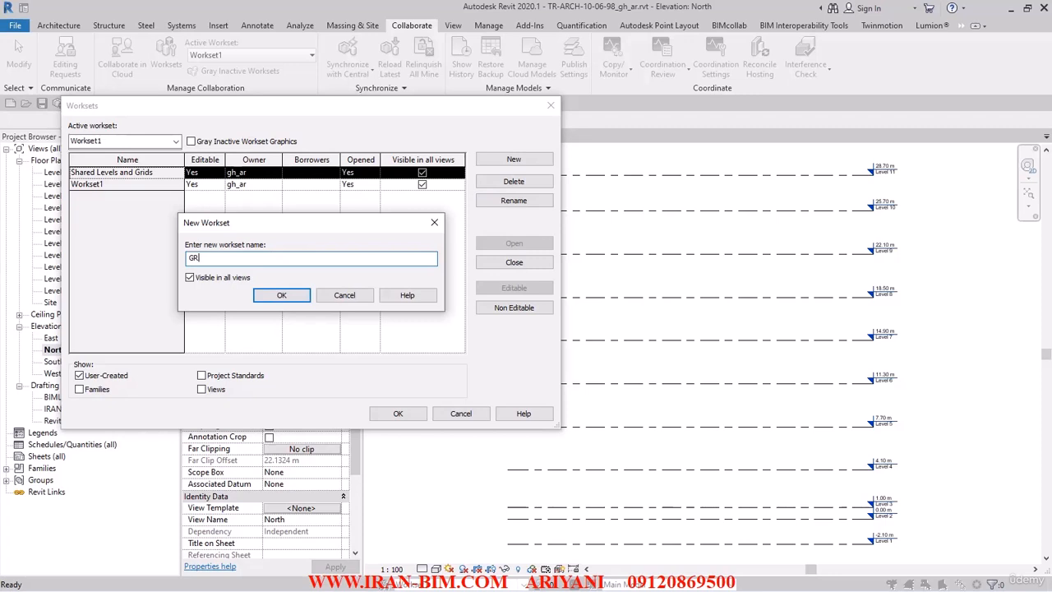
{"action": "key", "text": "BackSpace"}
{"action": "key", "text": "BackSpace"}
{"action": "type", "text": "GRID"}
{"action": "left_click", "coordinate": [274, 301]}
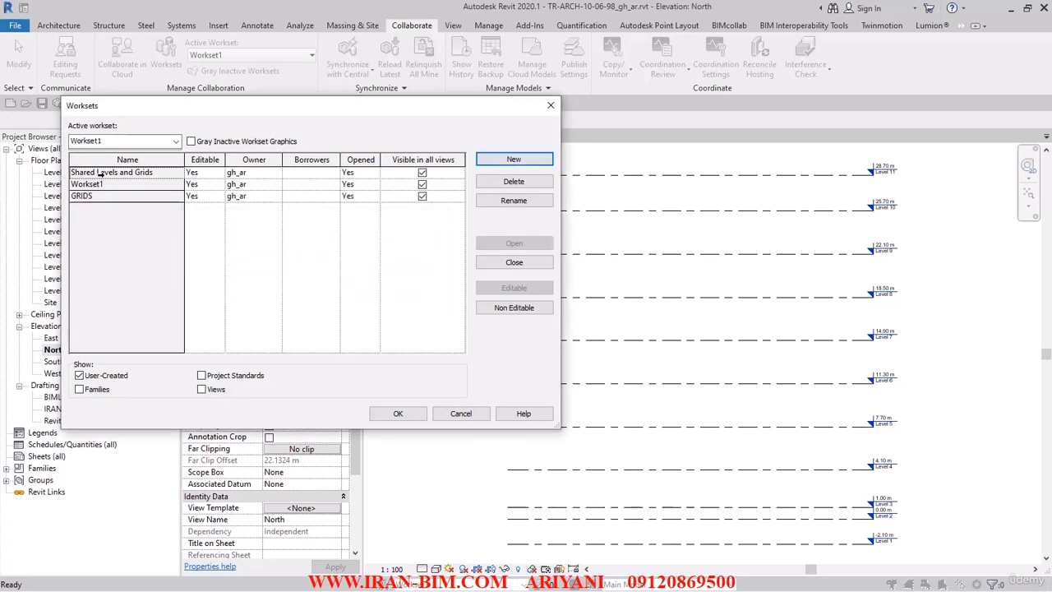
{"action": "left_click", "coordinate": [98, 173]}
Step: Rename the Shared Levels and Grids workset to LEVELS
{"action": "left_click", "coordinate": [514, 201]}
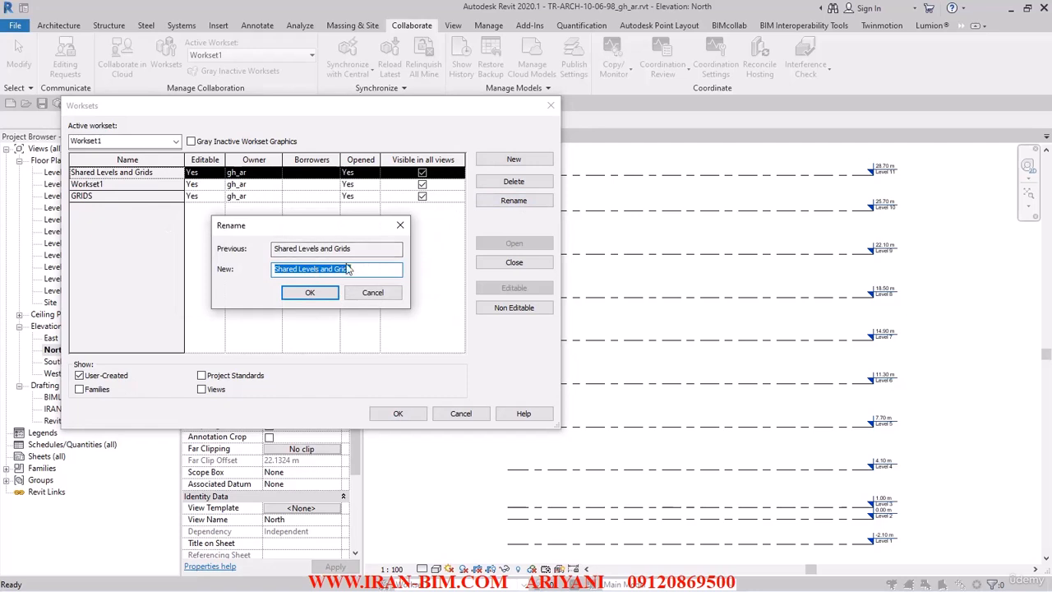
{"action": "type", "text": "LEVELS"}
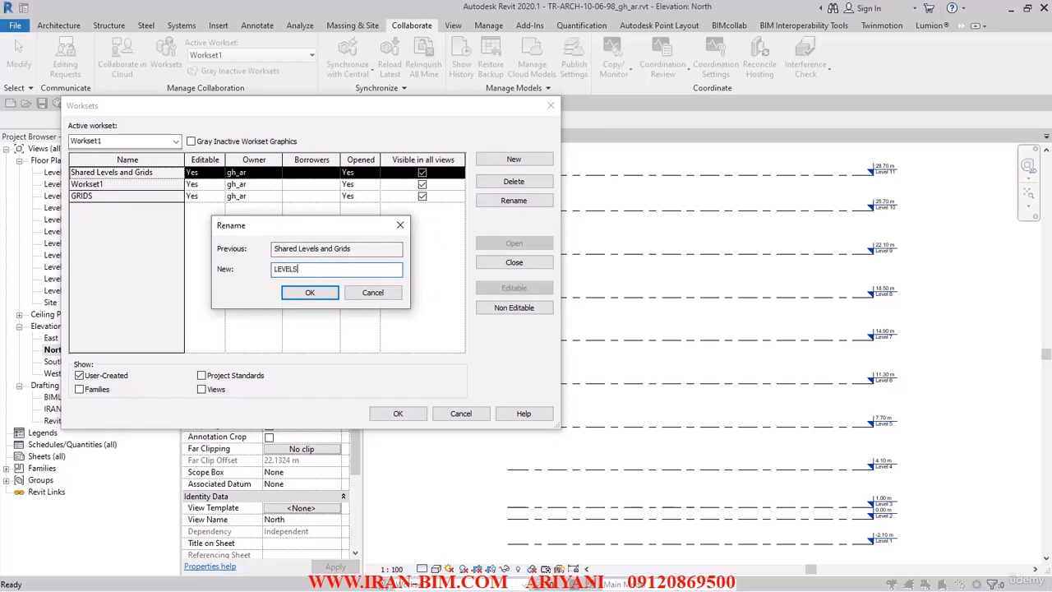
{"action": "left_click", "coordinate": [305, 292]}
Step: Make LEVELS the active workset, close Worksets, and window-select all the levels
{"action": "left_click", "coordinate": [97, 184]}
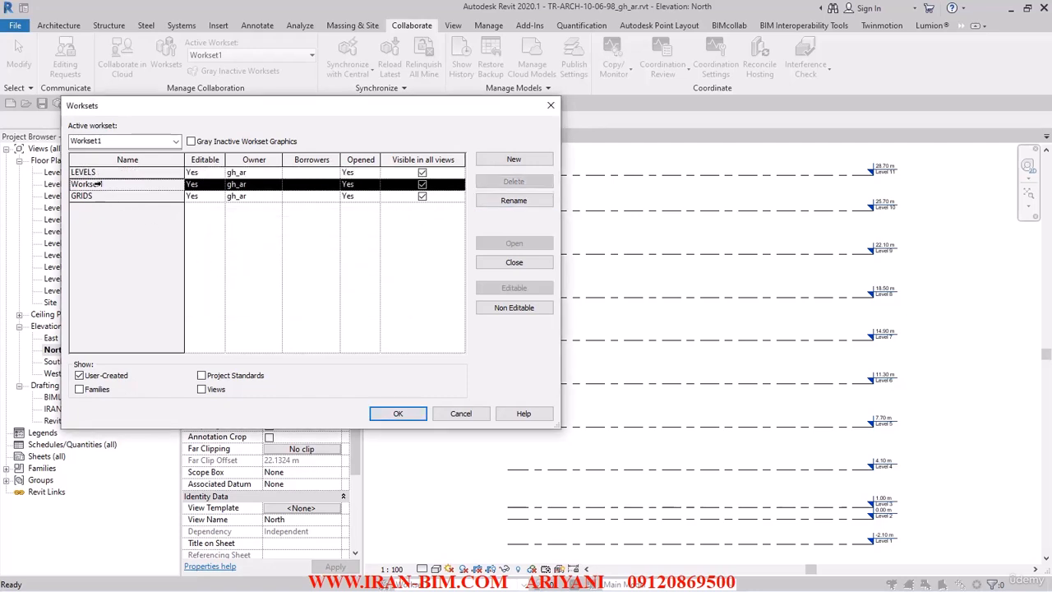
{"action": "left_click", "coordinate": [216, 196]}
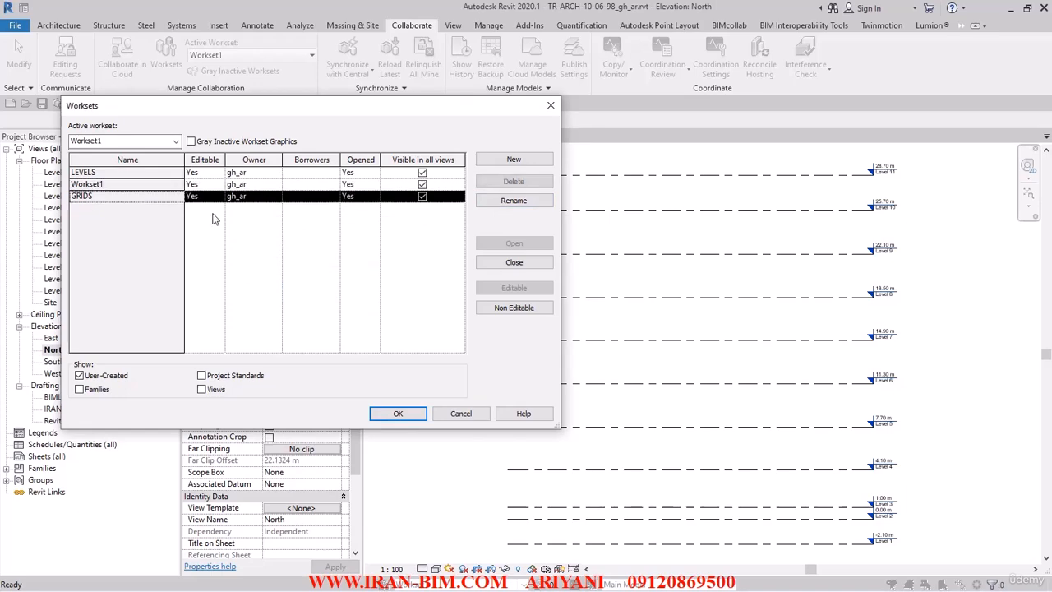
{"action": "left_click", "coordinate": [127, 141]}
{"action": "left_click", "coordinate": [124, 149]}
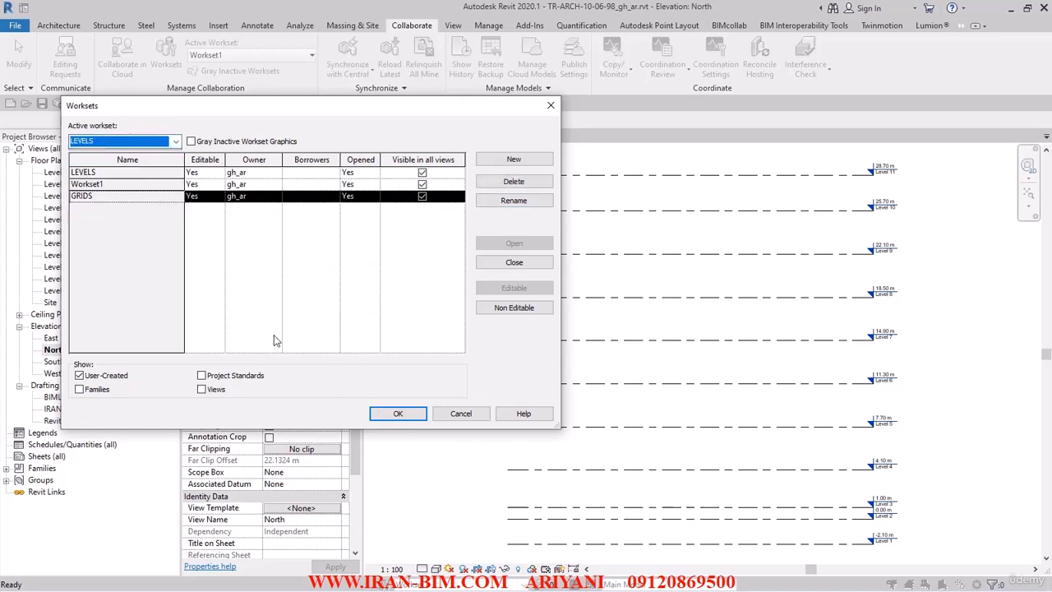
{"action": "left_click", "coordinate": [397, 413]}
{"action": "scroll", "coordinate": [518, 355], "scroll_direction": "down", "scroll_amount": 3}
{"action": "left_click_drag", "start_coordinate": [776, 497], "coordinate": [598, 228]}
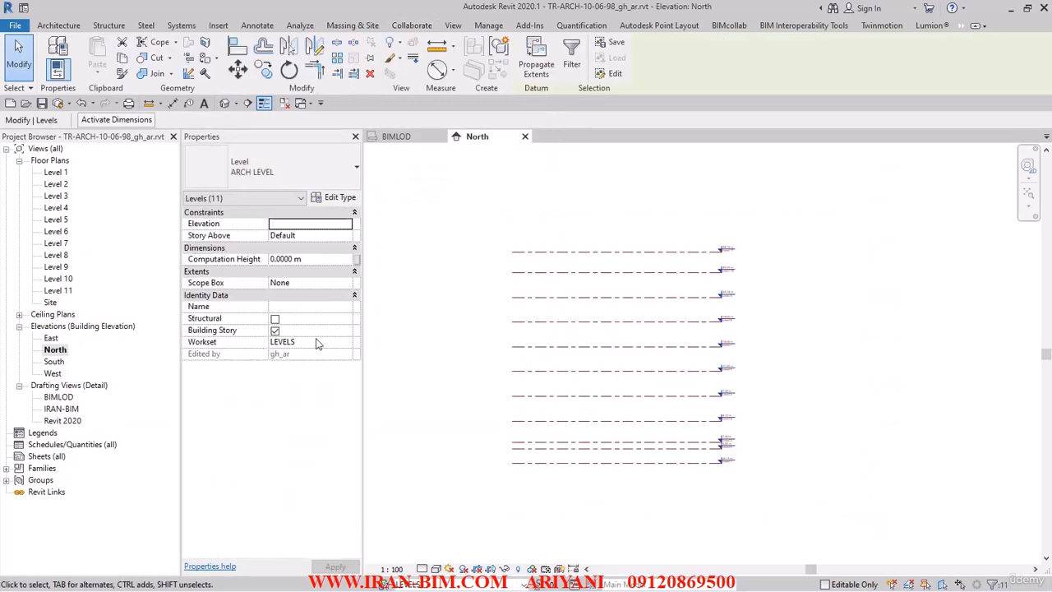
Step: Confirm the levels sit on LEVELS, deselect them, and start Copy/Monitor with the current project
{"action": "left_click", "coordinate": [318, 343]}
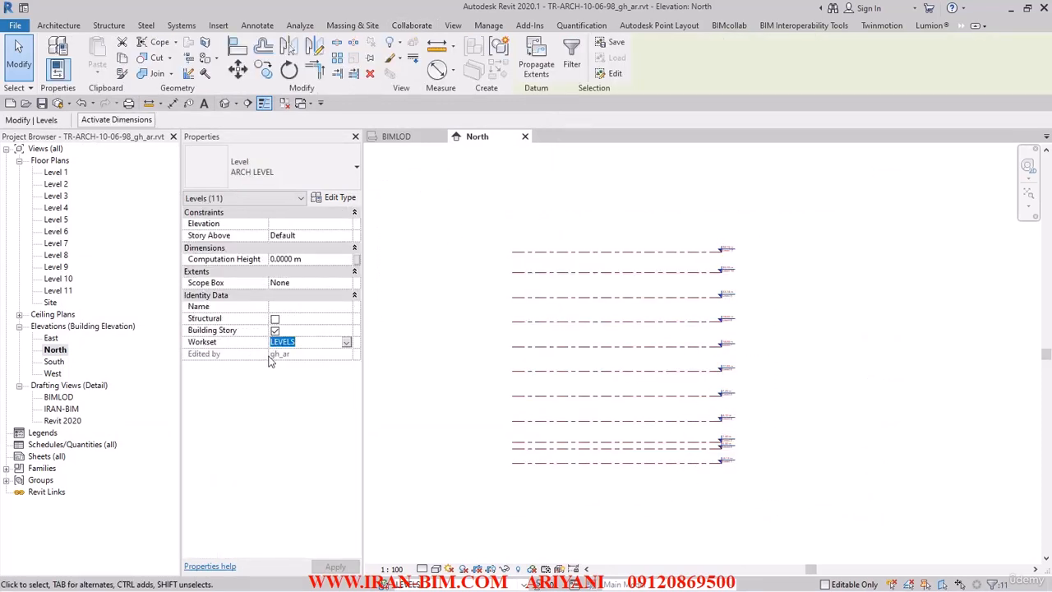
{"action": "left_click", "coordinate": [459, 366]}
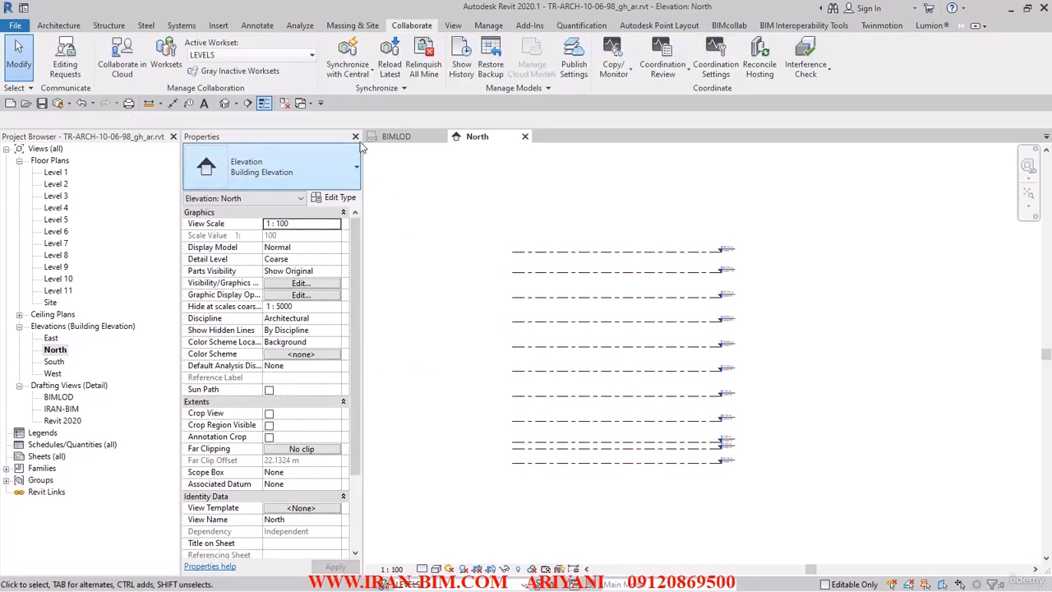
{"action": "left_click", "coordinate": [626, 74]}
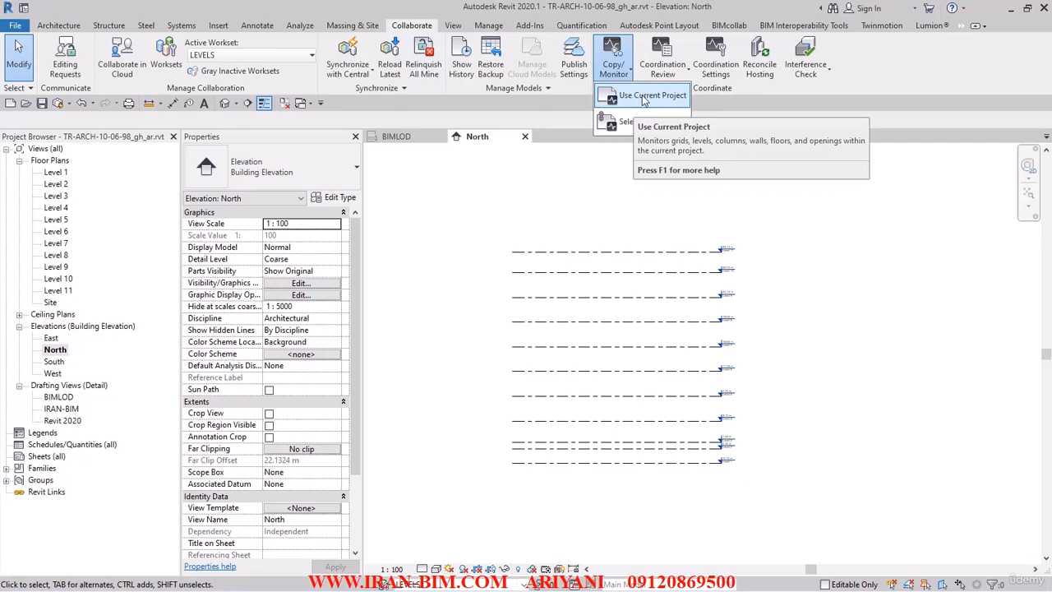
{"action": "left_click", "coordinate": [644, 96]}
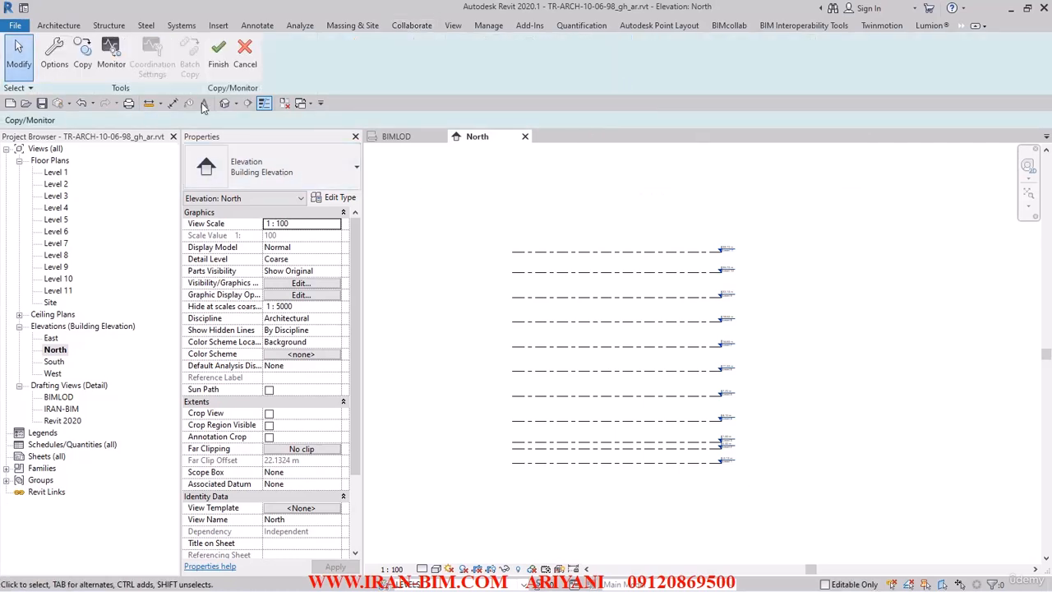
Step: Map ARCH LEVEL to STR LEVEL with a -0.1 m offset and _STR name suffix
{"action": "left_click", "coordinate": [54, 51]}
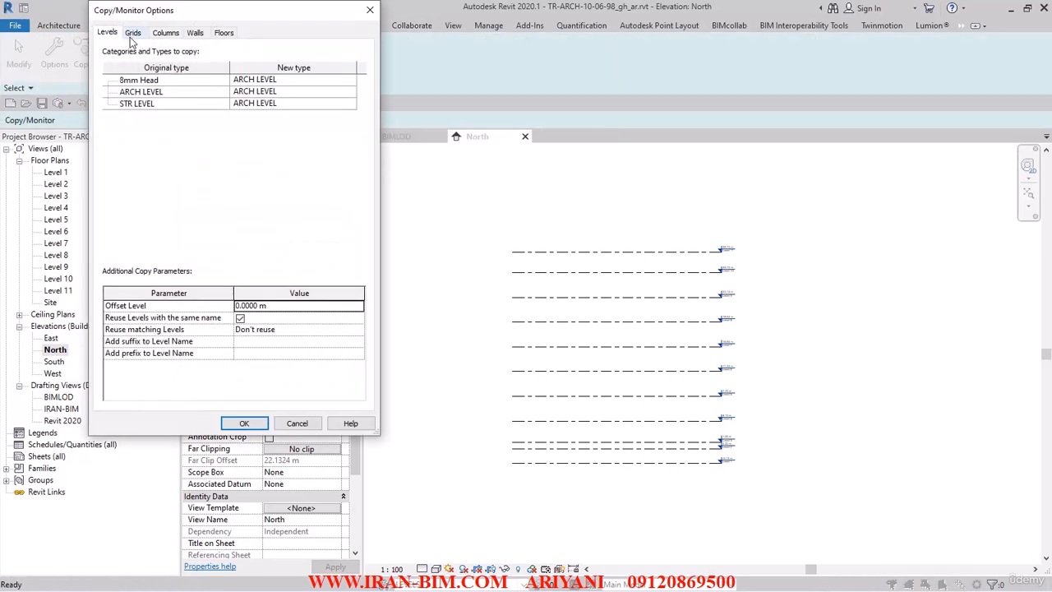
{"action": "left_click", "coordinate": [133, 104]}
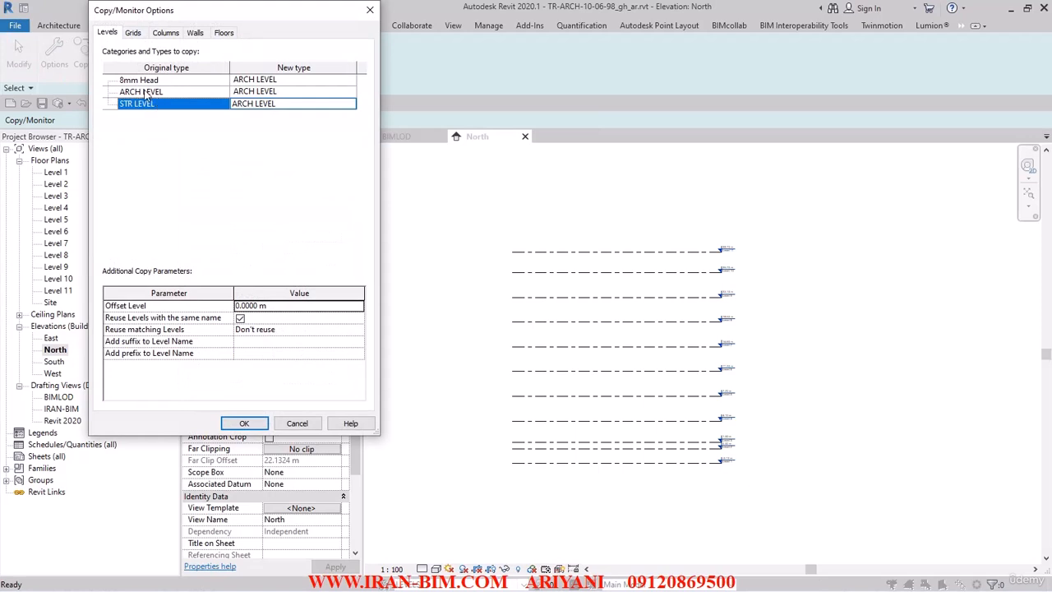
{"action": "left_click", "coordinate": [166, 93]}
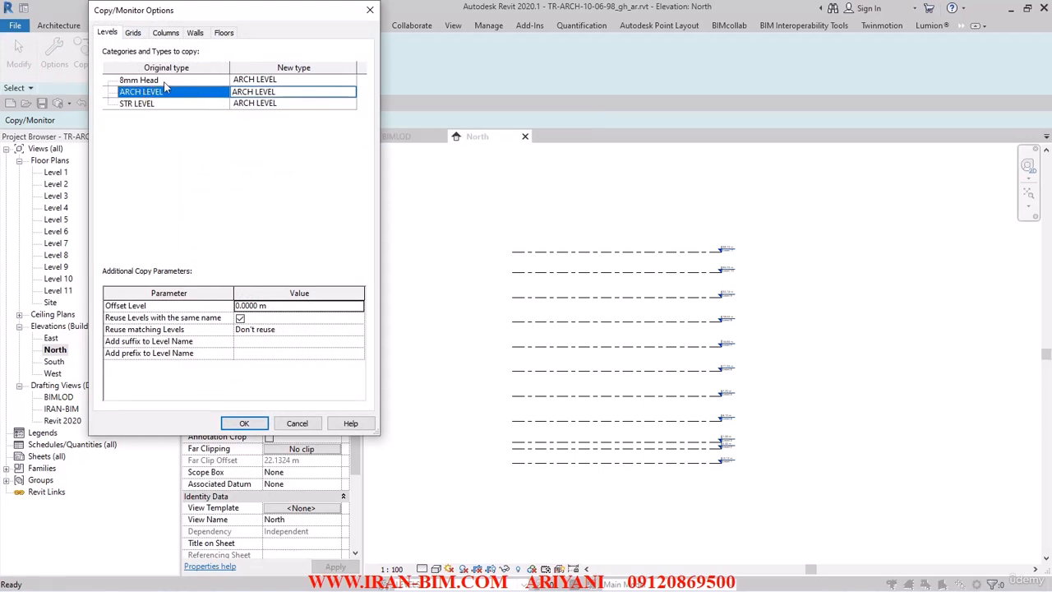
{"action": "left_click", "coordinate": [353, 98]}
{"action": "left_click", "coordinate": [351, 93]}
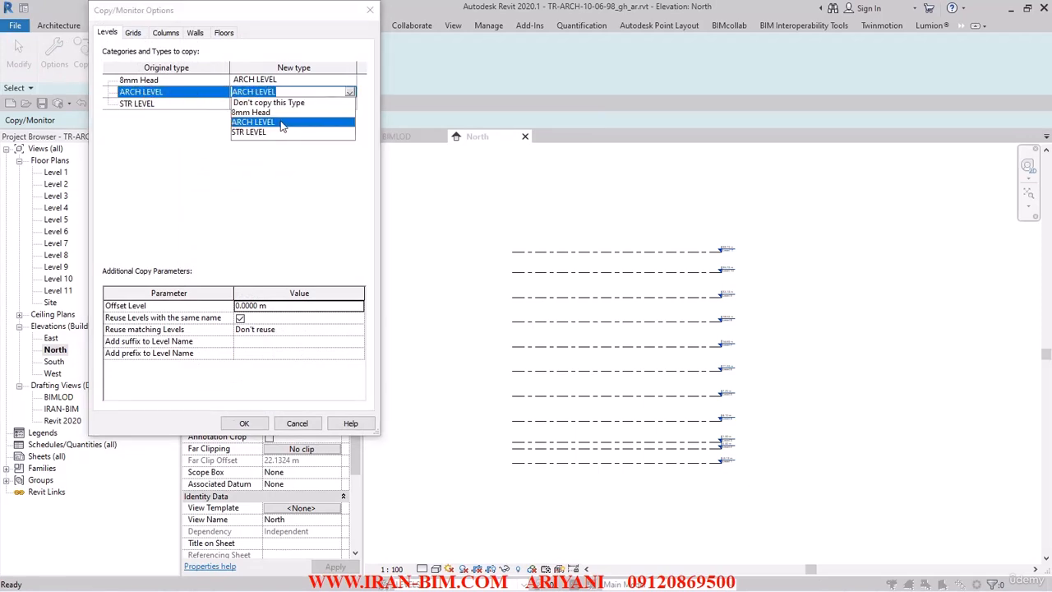
{"action": "left_click", "coordinate": [251, 132]}
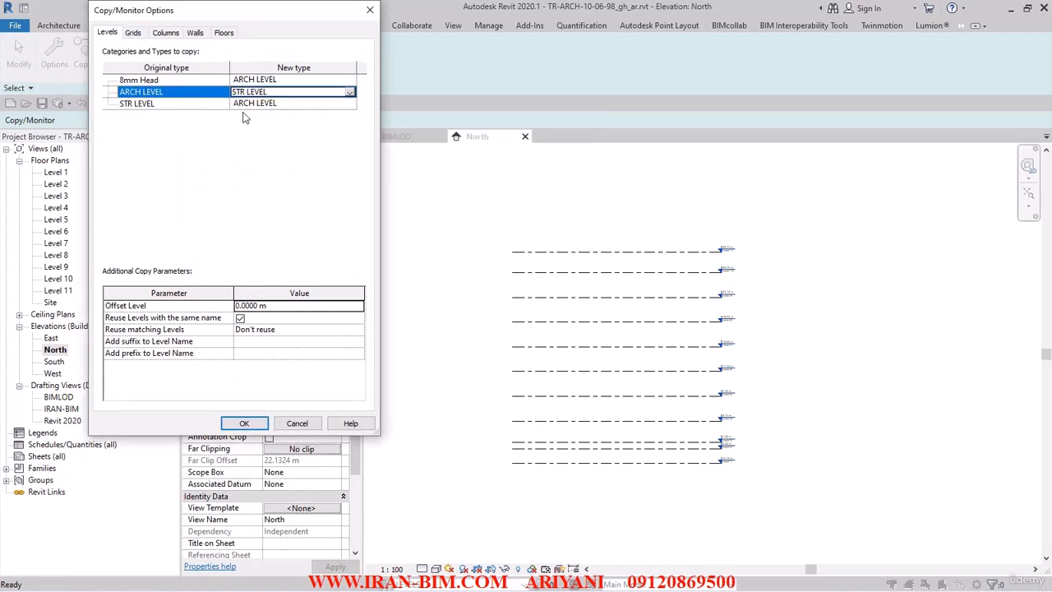
{"action": "left_click", "coordinate": [287, 306]}
{"action": "type", "text": "-0.1"}
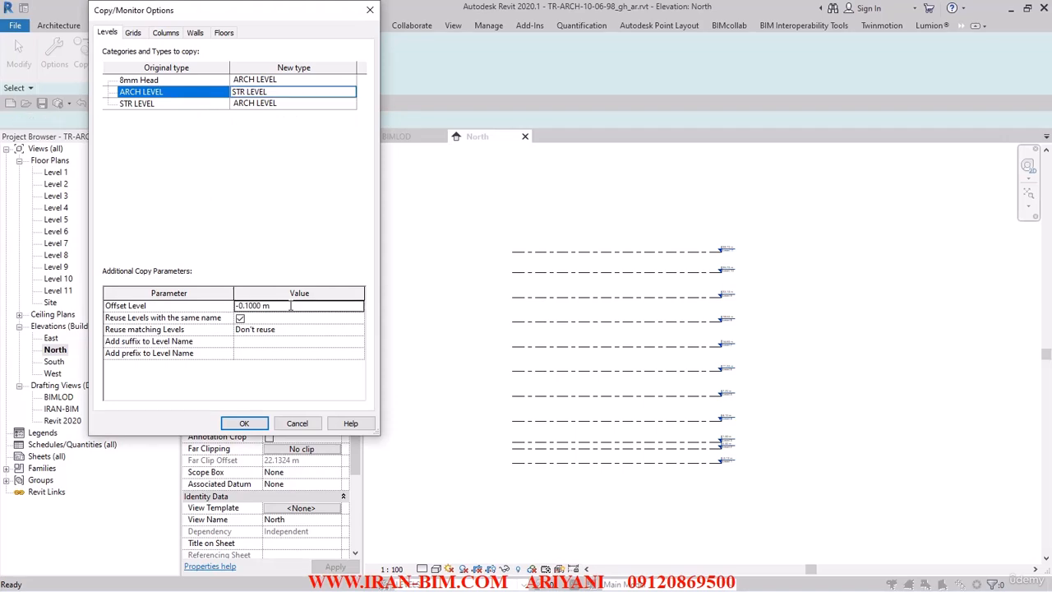
{"action": "left_click", "coordinate": [264, 341]}
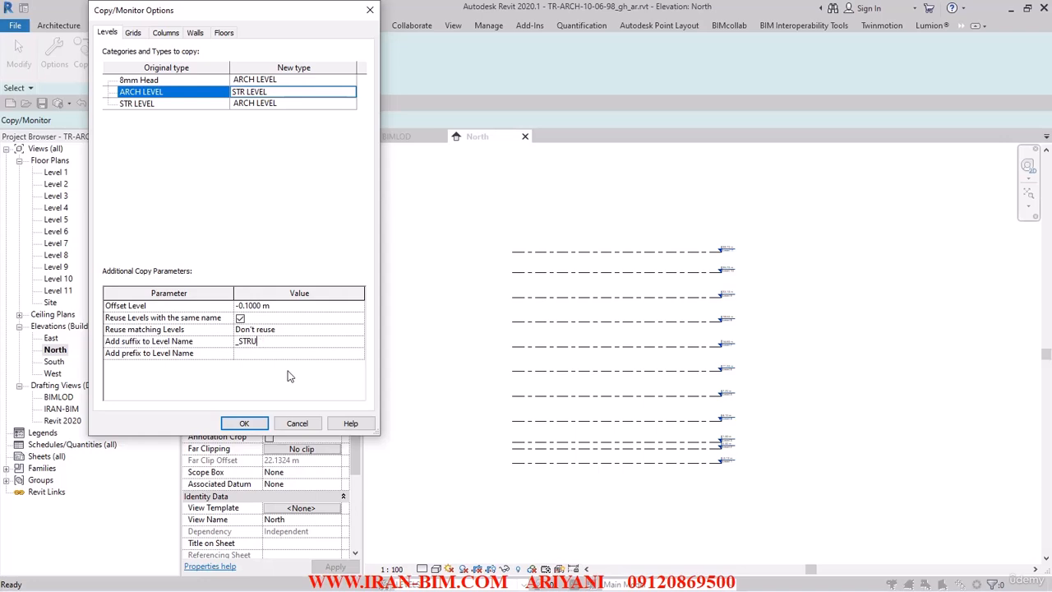
{"action": "left_click", "coordinate": [247, 424]}
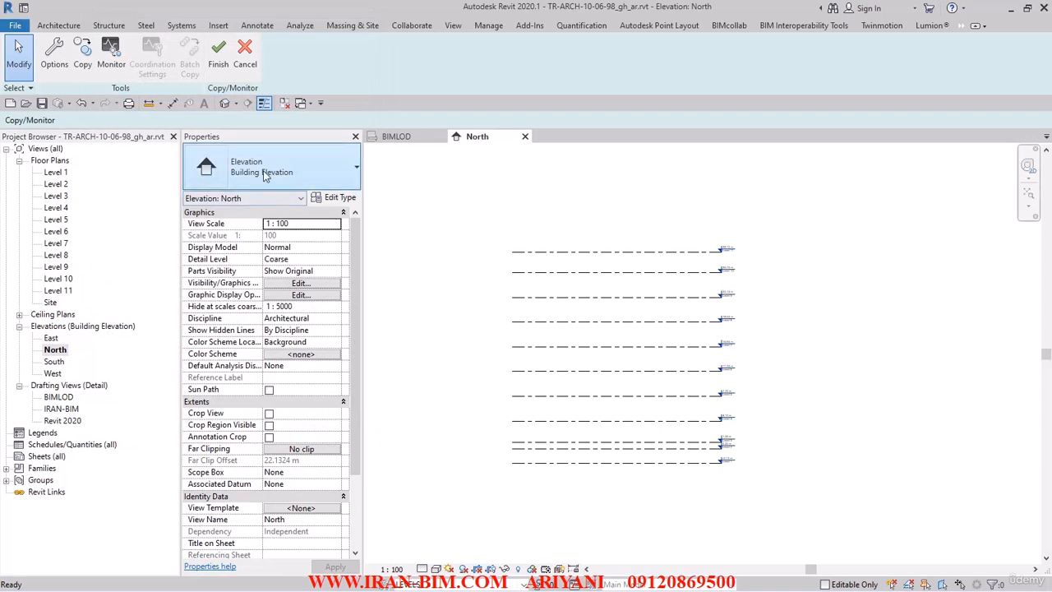
Step: Start copying levels with Multiple enabled and pick Level 2 in the North elevation
{"action": "left_click", "coordinate": [83, 59]}
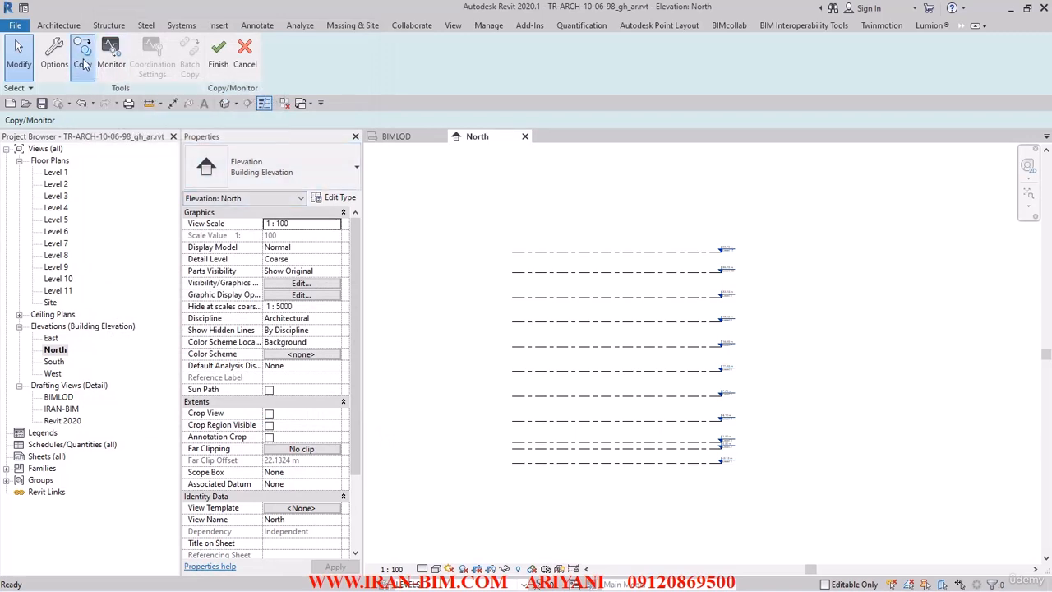
{"action": "left_click", "coordinate": [90, 121]}
{"action": "middle_click_drag", "start_coordinate": [494, 326], "coordinate": [369, 289]}
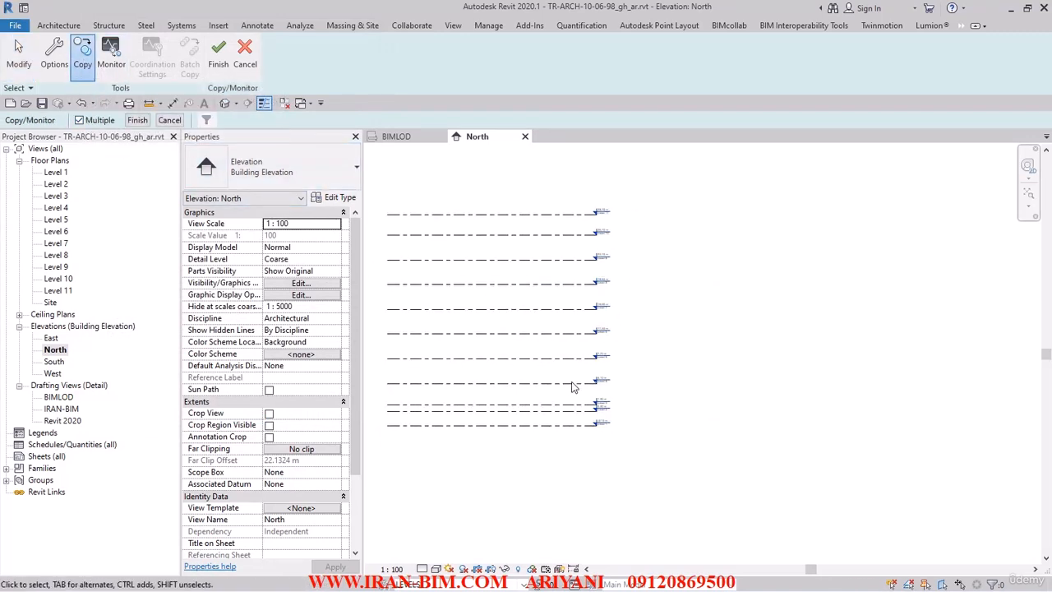
{"action": "scroll", "coordinate": [632, 448], "scroll_direction": "up", "scroll_amount": 5}
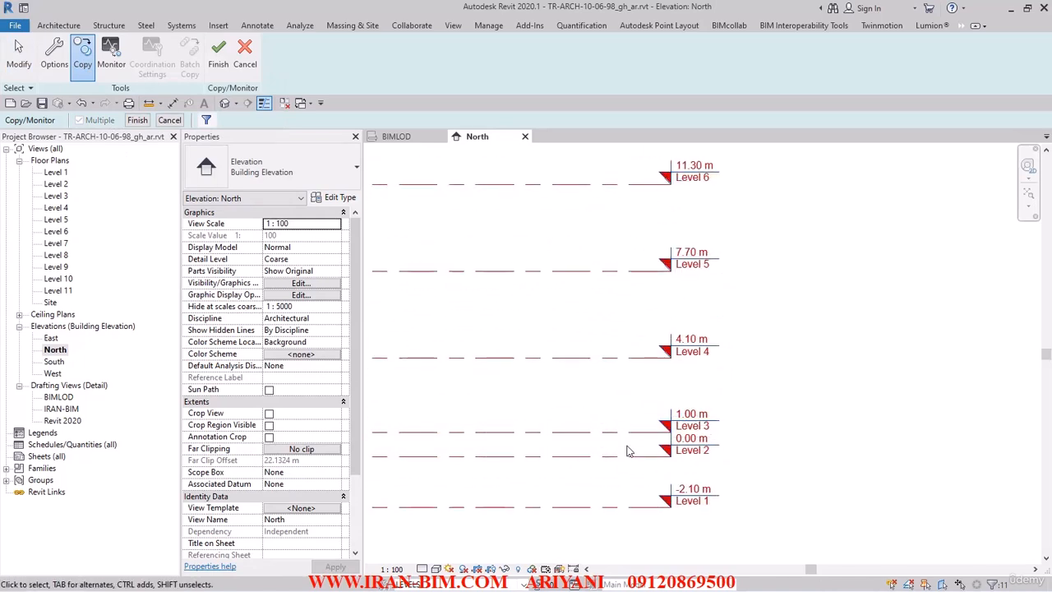
{"action": "left_click", "coordinate": [629, 450]}
{"action": "scroll", "coordinate": [598, 381], "scroll_direction": "down", "scroll_amount": 2}
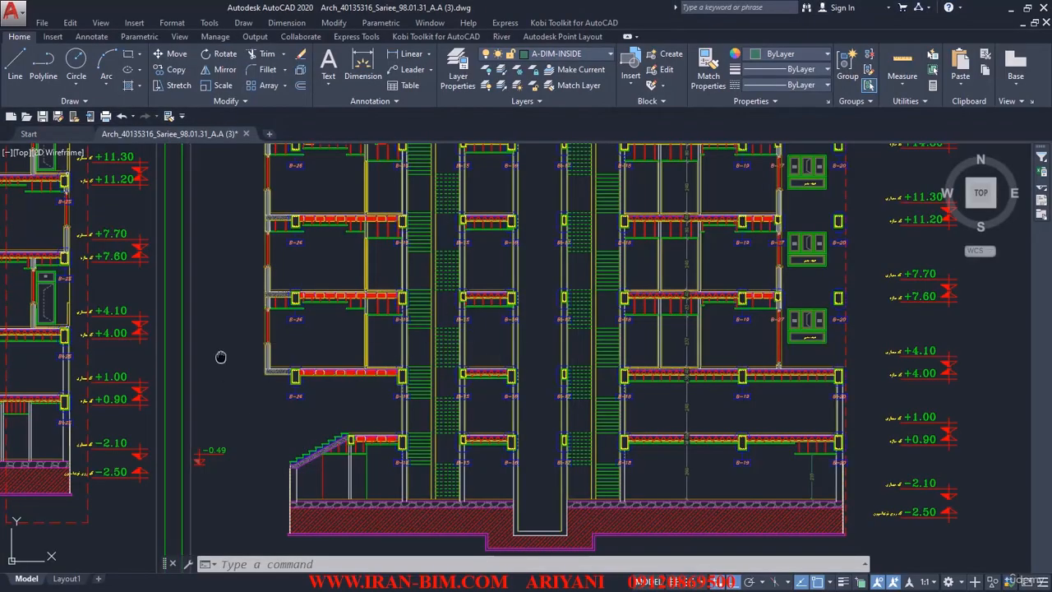
Step: Zoom in on the level markers and start the Measure Distance tool
{"action": "middle_click_drag", "start_coordinate": [220, 356], "coordinate": [421, 352]}
{"action": "scroll", "coordinate": [357, 427], "scroll_direction": "up", "scroll_amount": 4}
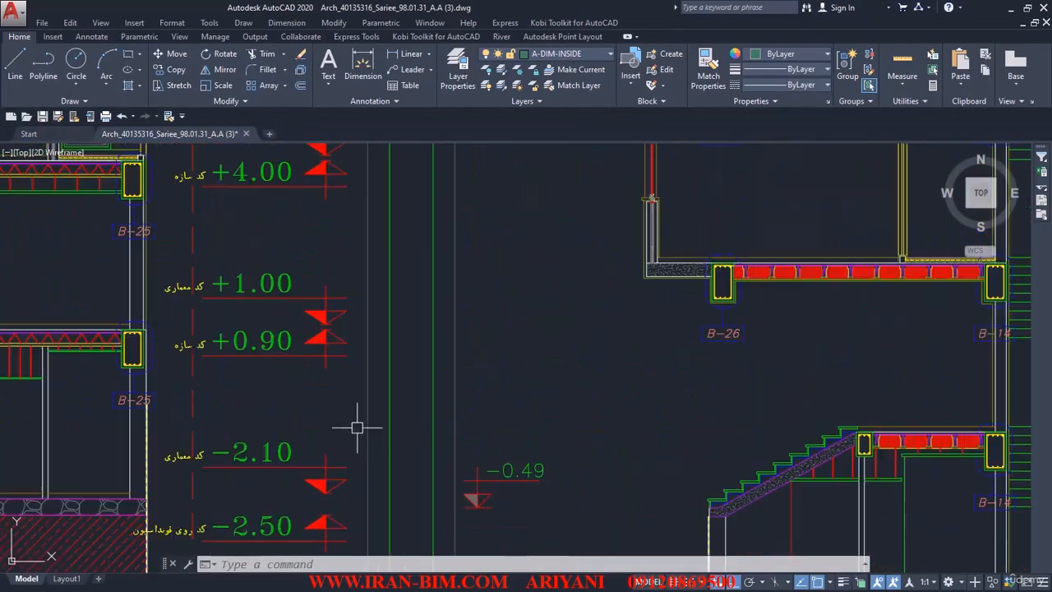
{"action": "middle_click_drag", "start_coordinate": [342, 474], "coordinate": [422, 363]}
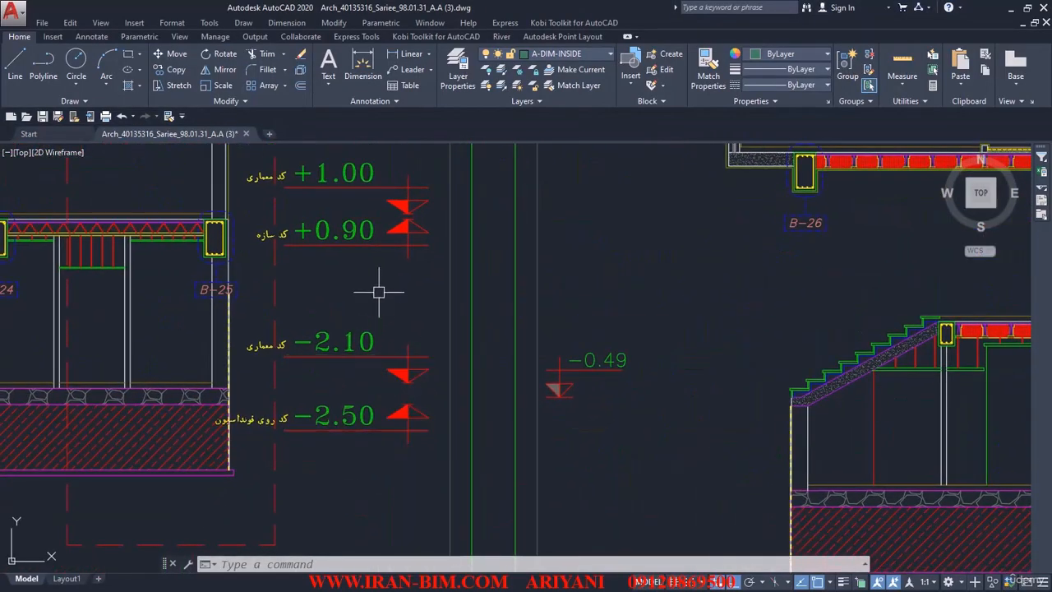
{"action": "left_click", "coordinate": [903, 85]}
{"action": "left_click", "coordinate": [904, 106]}
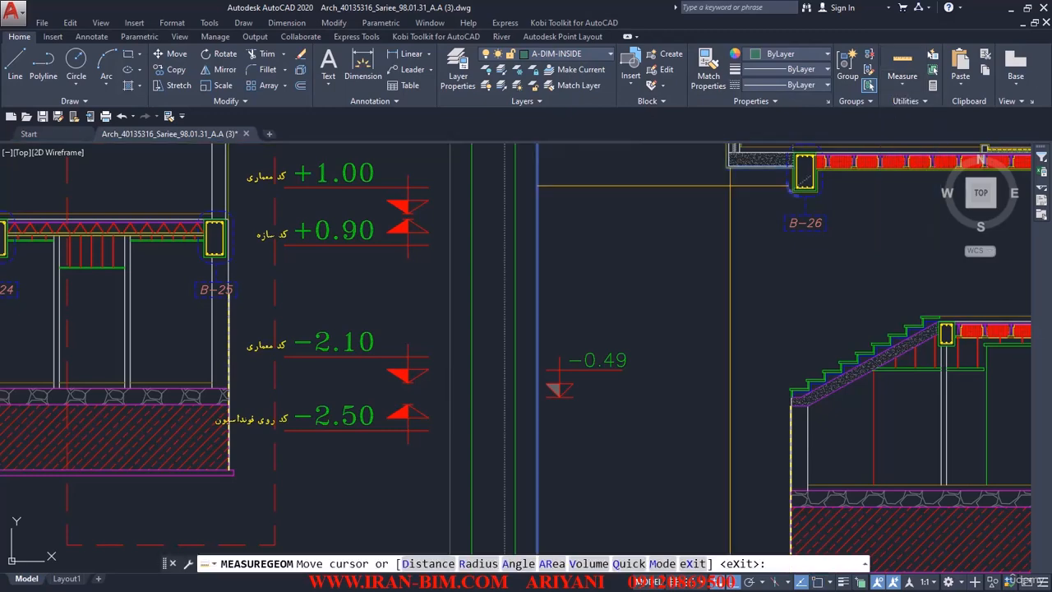
{"action": "scroll", "coordinate": [418, 387], "scroll_direction": "up", "scroll_amount": 4}
{"action": "left_click", "coordinate": [903, 86]}
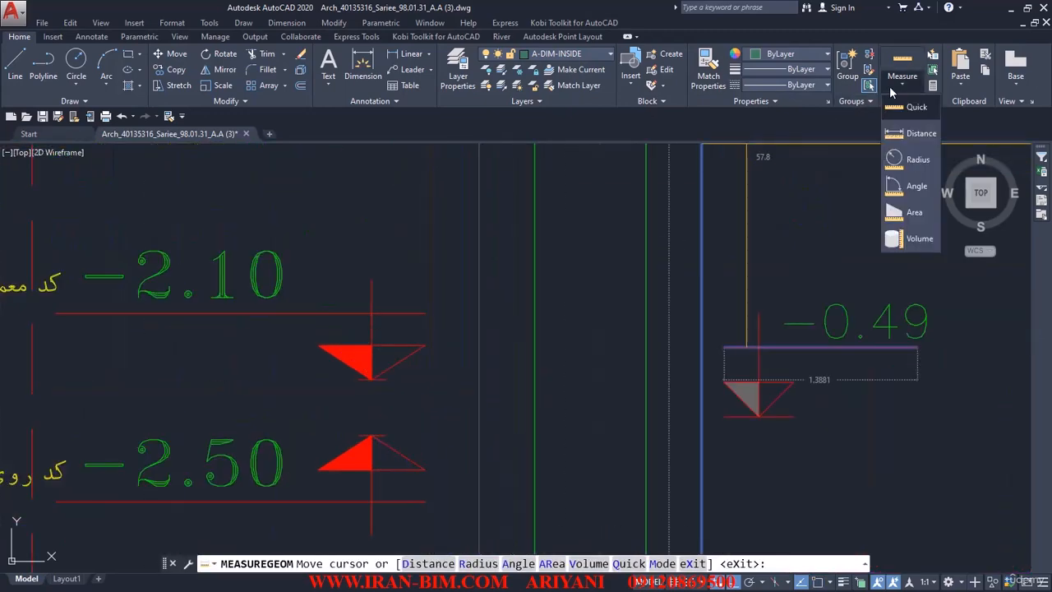
{"action": "left_click", "coordinate": [904, 109]}
{"action": "left_click", "coordinate": [903, 86]}
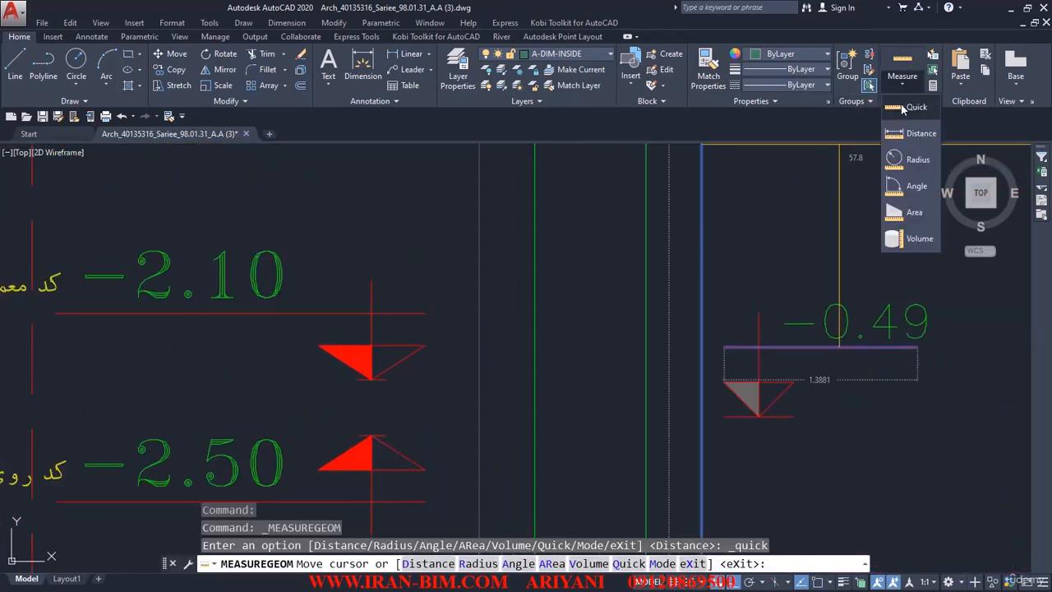
{"action": "left_click", "coordinate": [904, 135]}
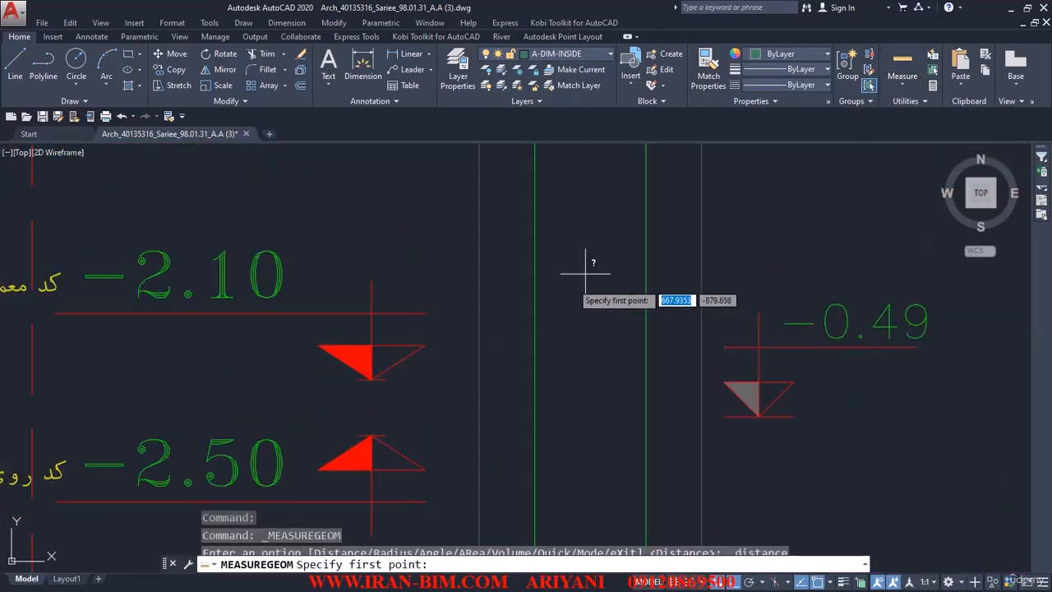
Step: Measure the 0.1000 gap between the lower and upper triangle apexes, then exit
{"action": "left_click", "coordinate": [374, 435]}
{"action": "left_click", "coordinate": [374, 380]}
{"action": "left_click", "coordinate": [410, 423]}
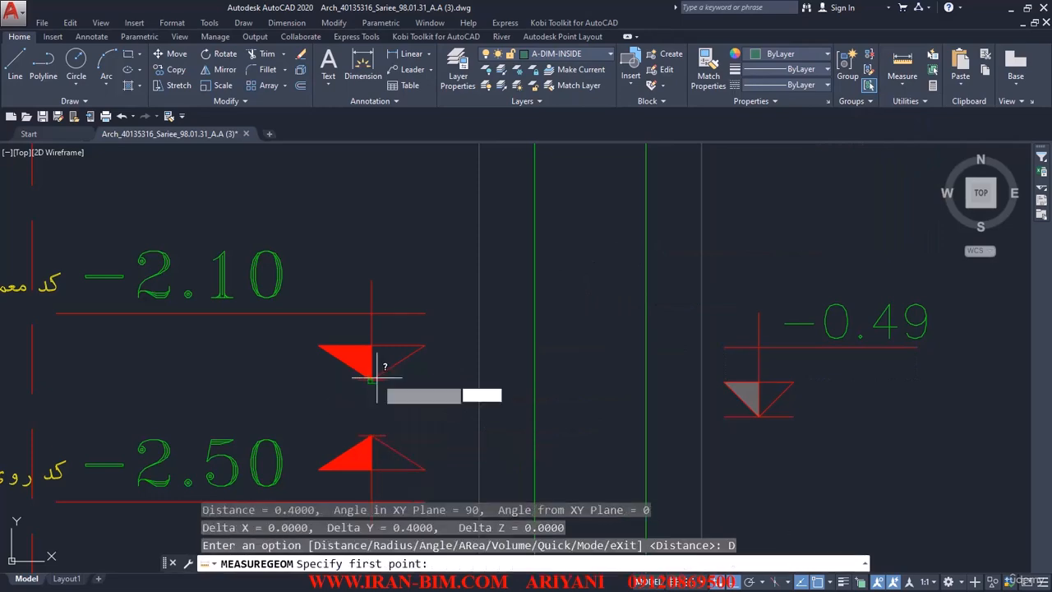
{"action": "scroll", "coordinate": [365, 293], "scroll_direction": "down", "scroll_amount": 2}
{"action": "scroll", "coordinate": [372, 289], "scroll_direction": "up", "scroll_amount": 7}
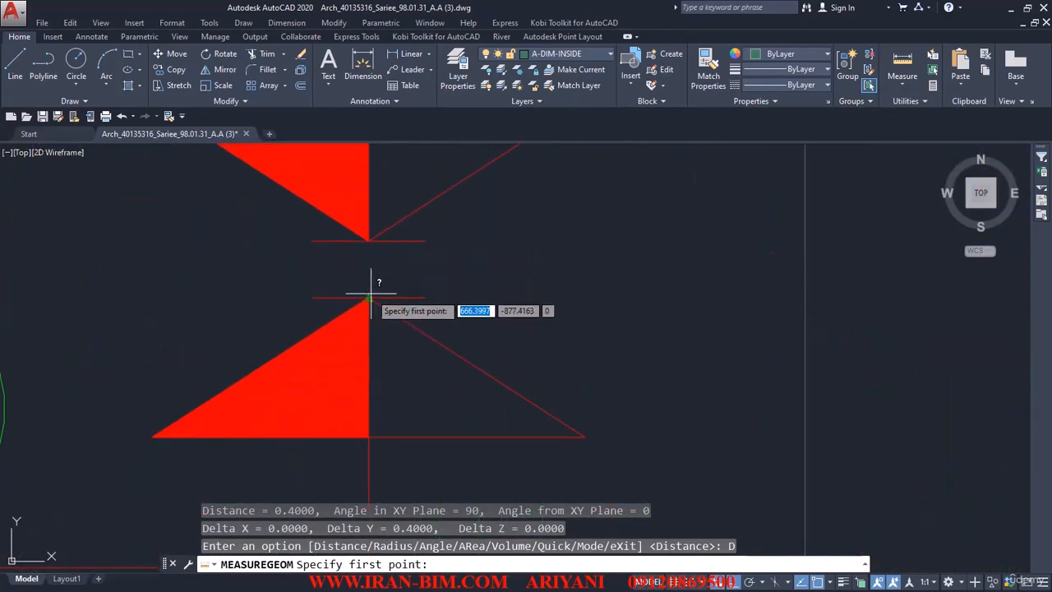
{"action": "left_click", "coordinate": [370, 294]}
{"action": "left_click", "coordinate": [370, 241]}
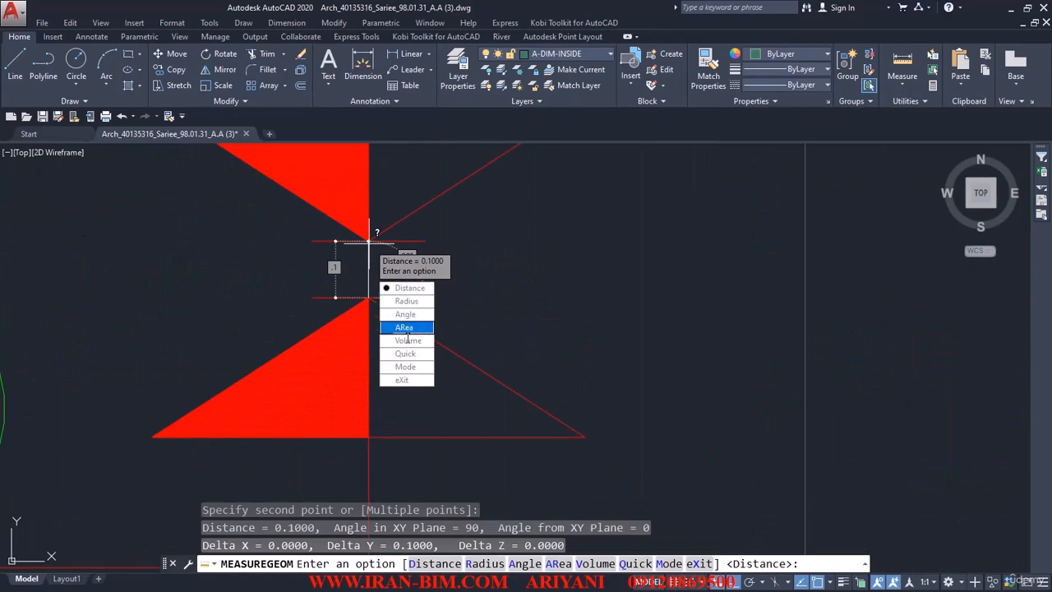
{"action": "type", "text": "x"}
{"action": "key", "text": "Return"}
{"action": "scroll", "coordinate": [340, 165], "scroll_direction": "down", "scroll_amount": 1}
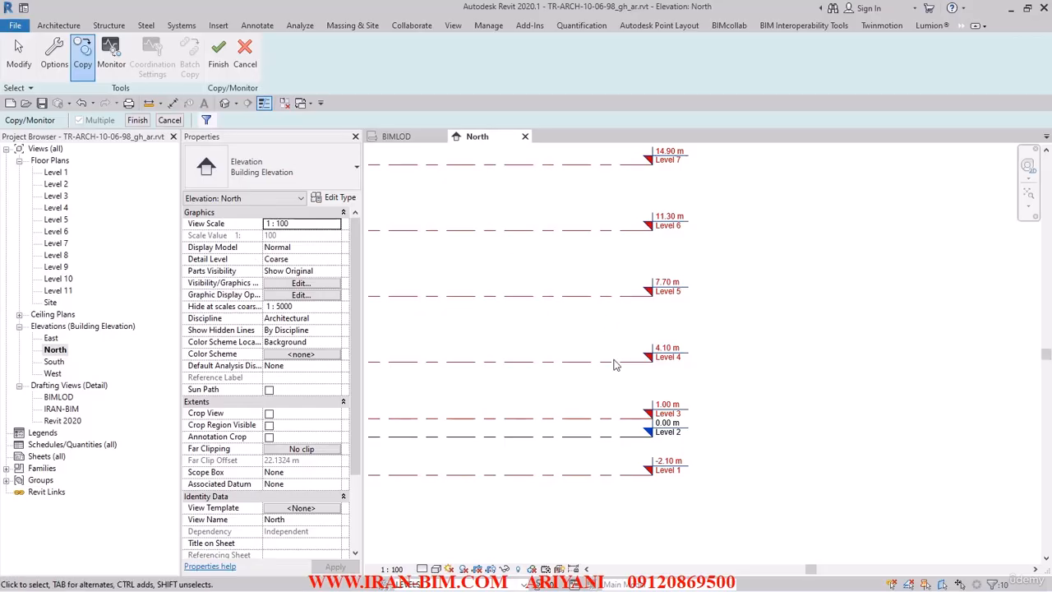
Step: Finish the copy to create the monitored _STR levels, then leave Copy/Monitor
{"action": "left_click", "coordinate": [145, 122]}
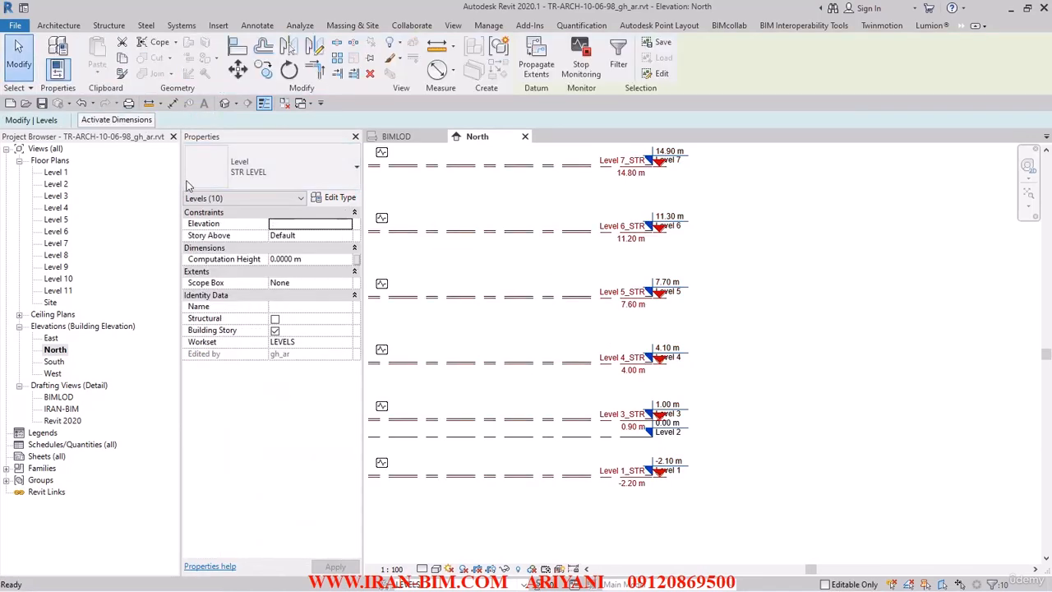
{"action": "left_click", "coordinate": [961, 26]}
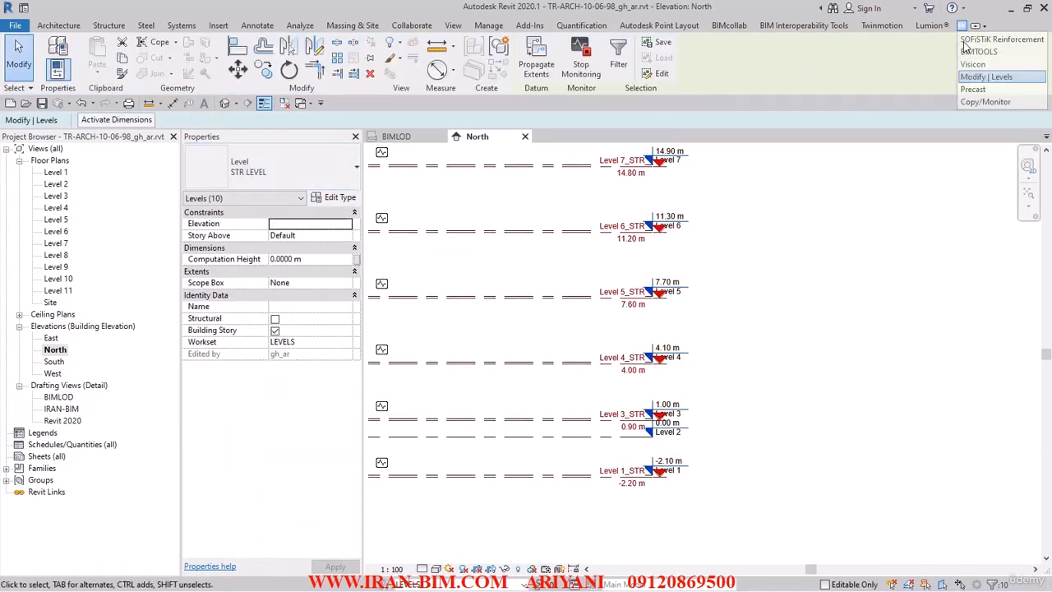
{"action": "left_click", "coordinate": [978, 102]}
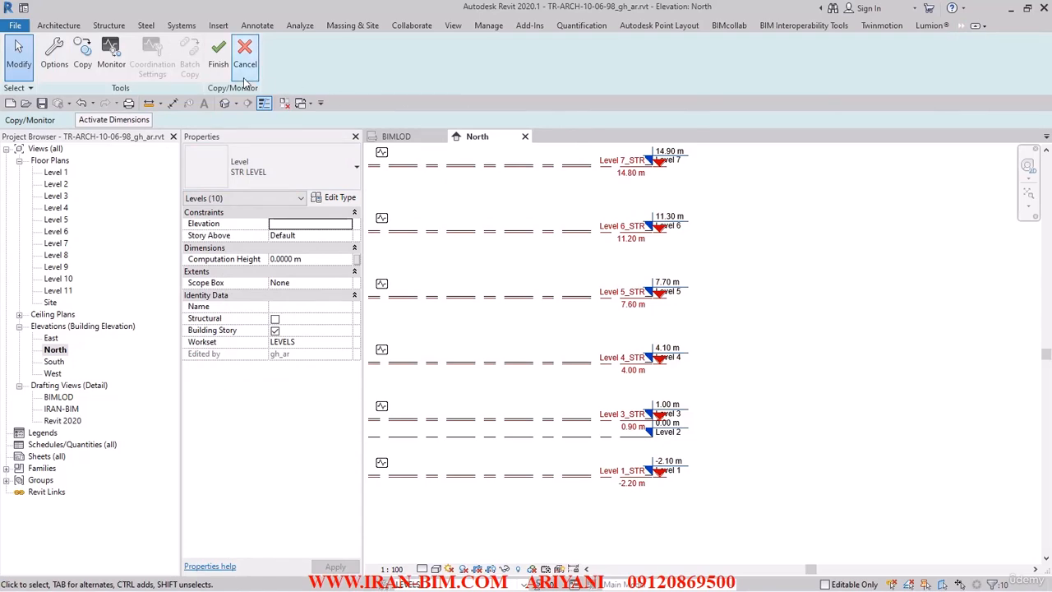
{"action": "left_click", "coordinate": [220, 62]}
{"action": "scroll", "coordinate": [705, 281], "scroll_direction": "down", "scroll_amount": 2}
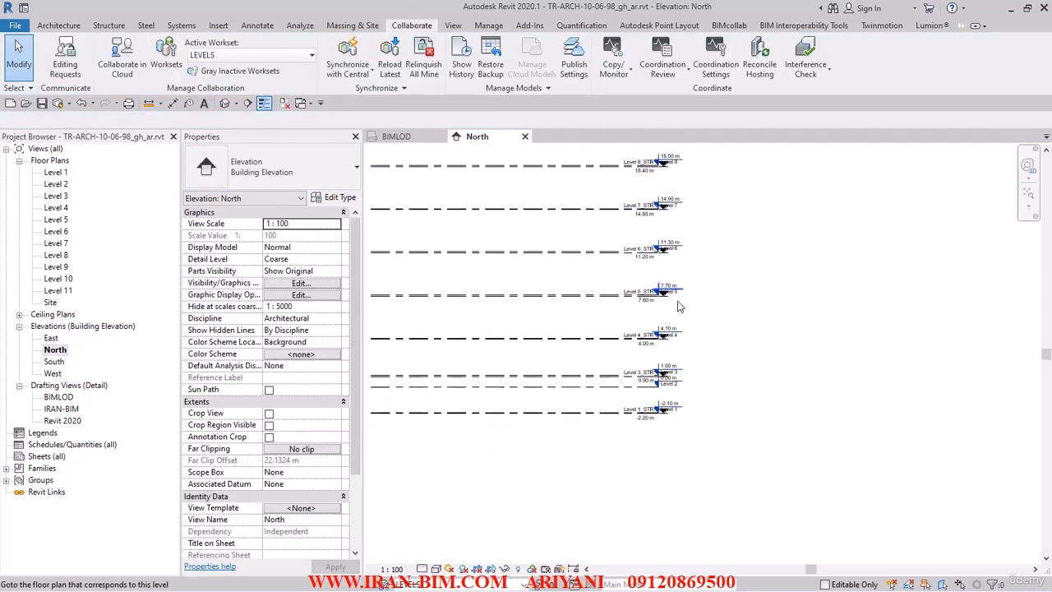
{"action": "scroll", "coordinate": [657, 197], "scroll_direction": "up", "scroll_amount": 5}
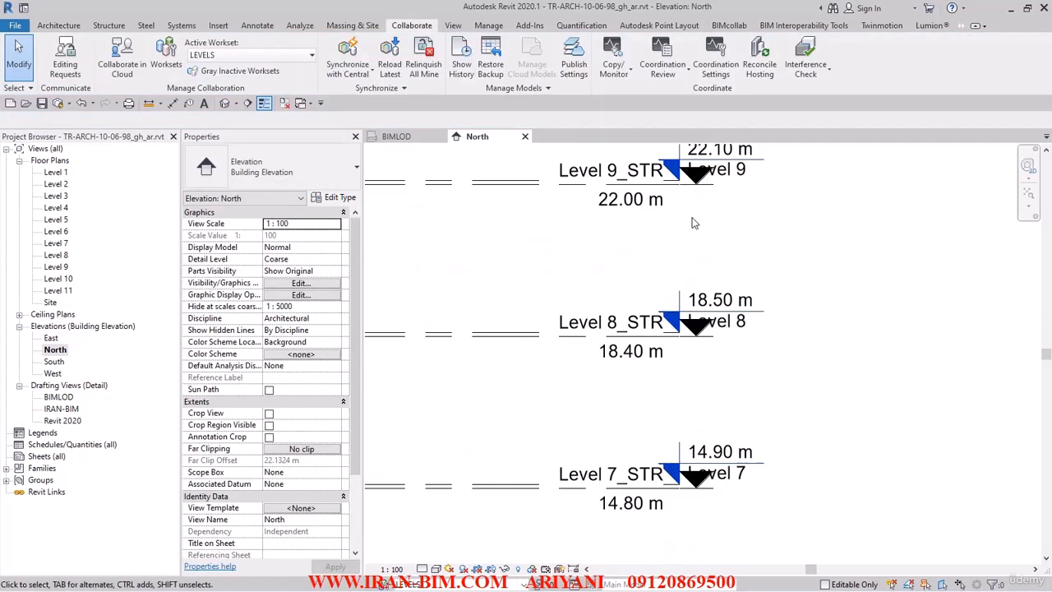
{"action": "scroll", "coordinate": [674, 214], "scroll_direction": "down", "scroll_amount": 2}
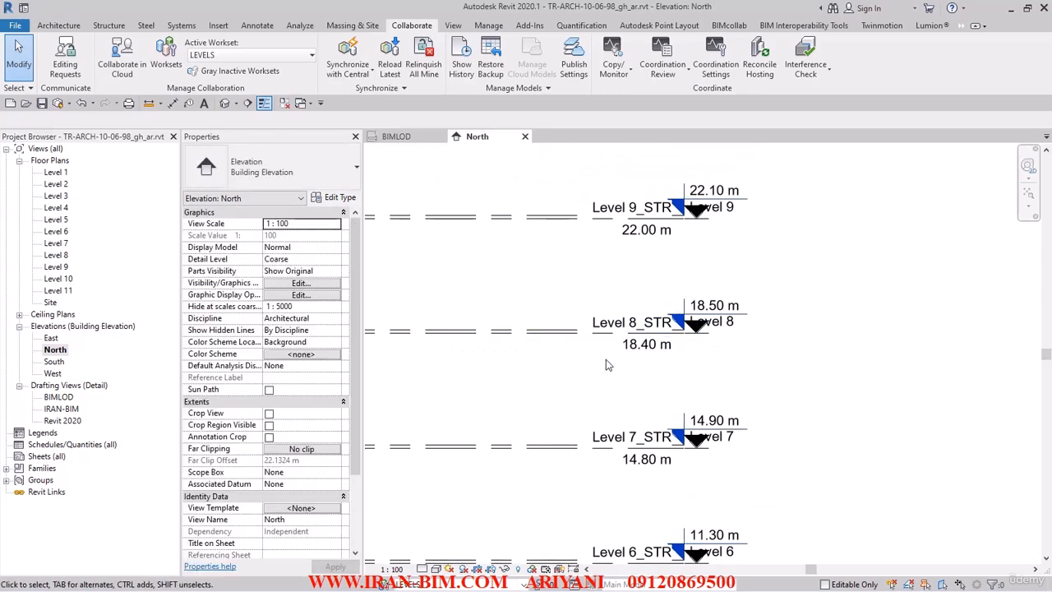
Step: Inspect the copied _STR levels across the elevation and select Level 1_STR
{"action": "left_click", "coordinate": [661, 341]}
{"action": "key", "text": "Escape"}
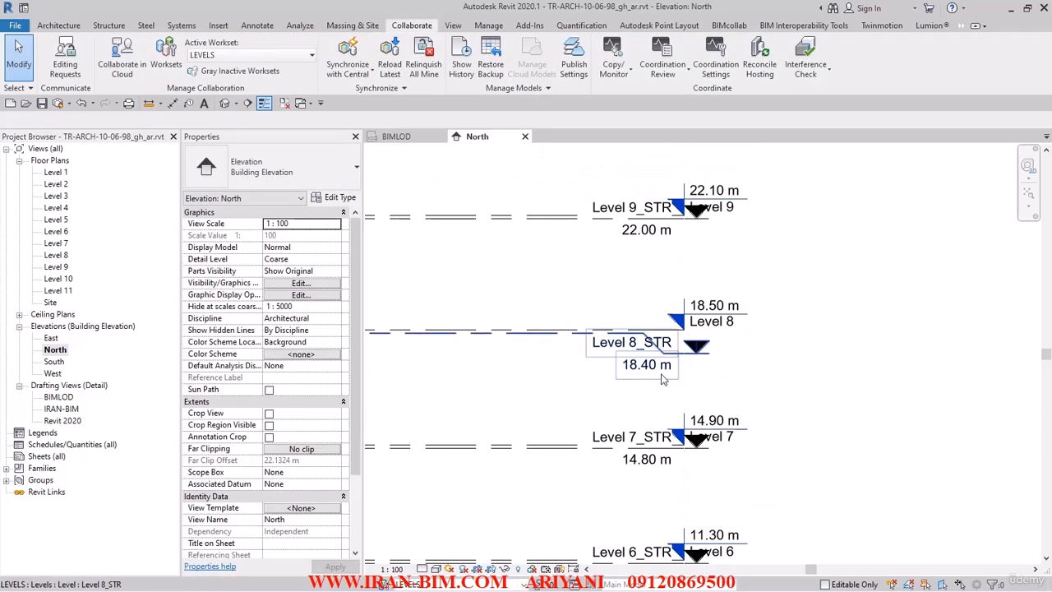
{"action": "scroll", "coordinate": [664, 332], "scroll_direction": "up", "scroll_amount": 2}
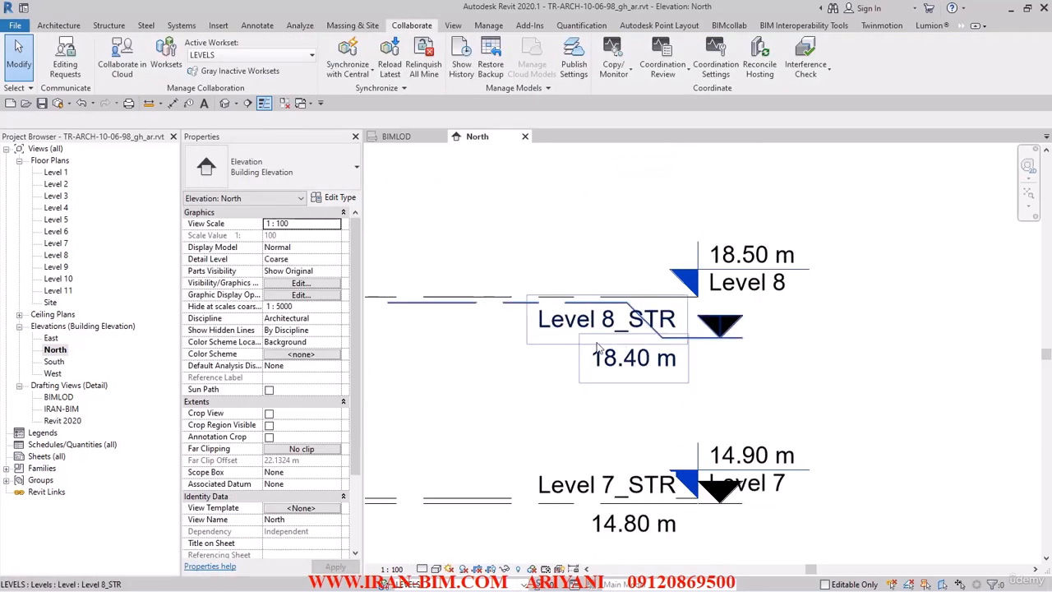
{"action": "scroll", "coordinate": [703, 328], "scroll_direction": "down", "scroll_amount": 5}
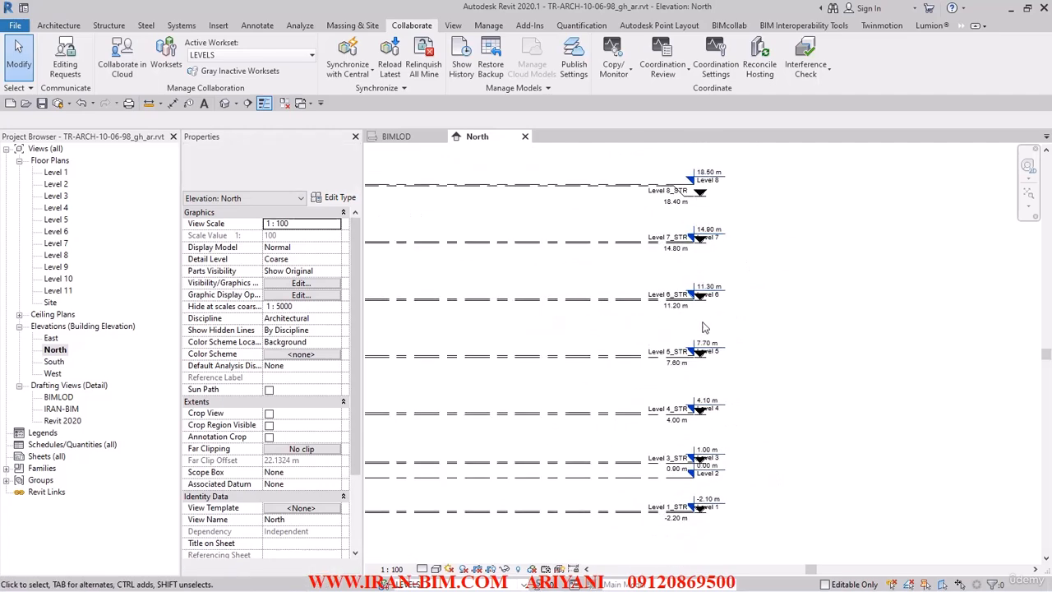
{"action": "middle_click_drag", "start_coordinate": [719, 326], "coordinate": [753, 460]}
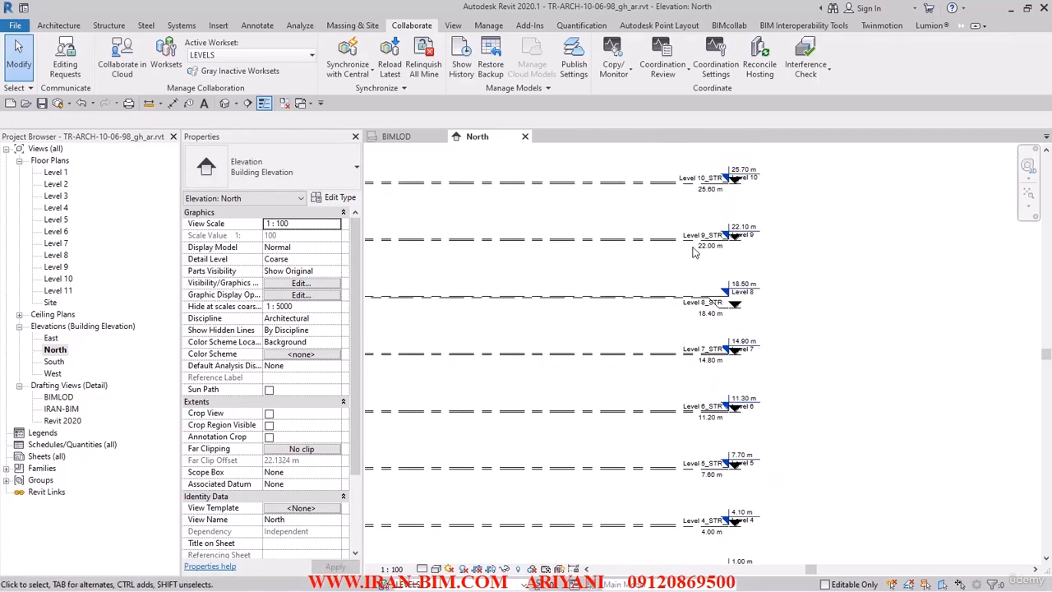
{"action": "scroll", "coordinate": [693, 257], "scroll_direction": "down", "scroll_amount": 2}
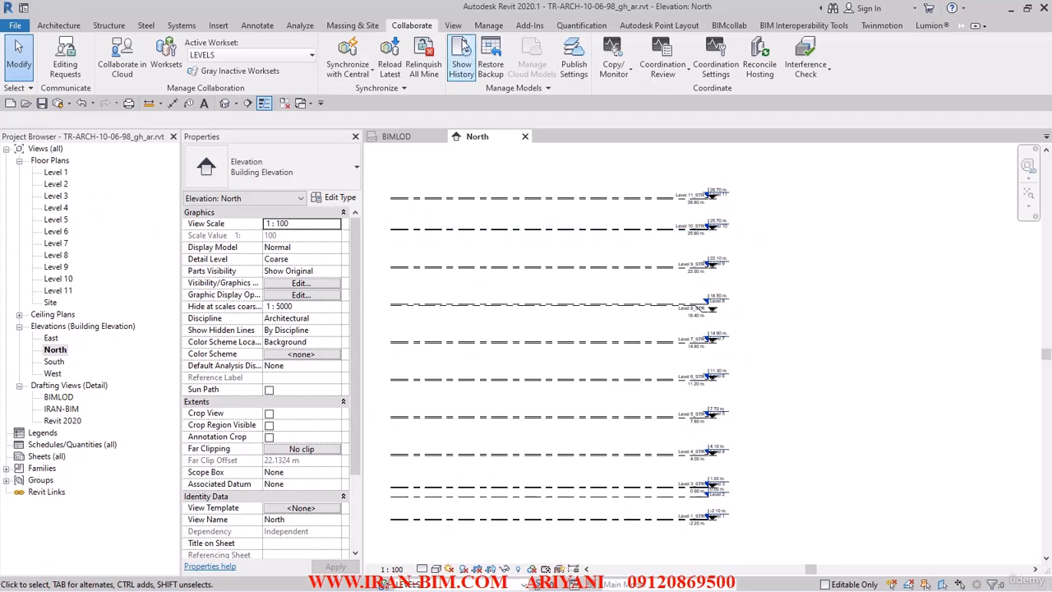
{"action": "scroll", "coordinate": [678, 411], "scroll_direction": "up", "scroll_amount": 5}
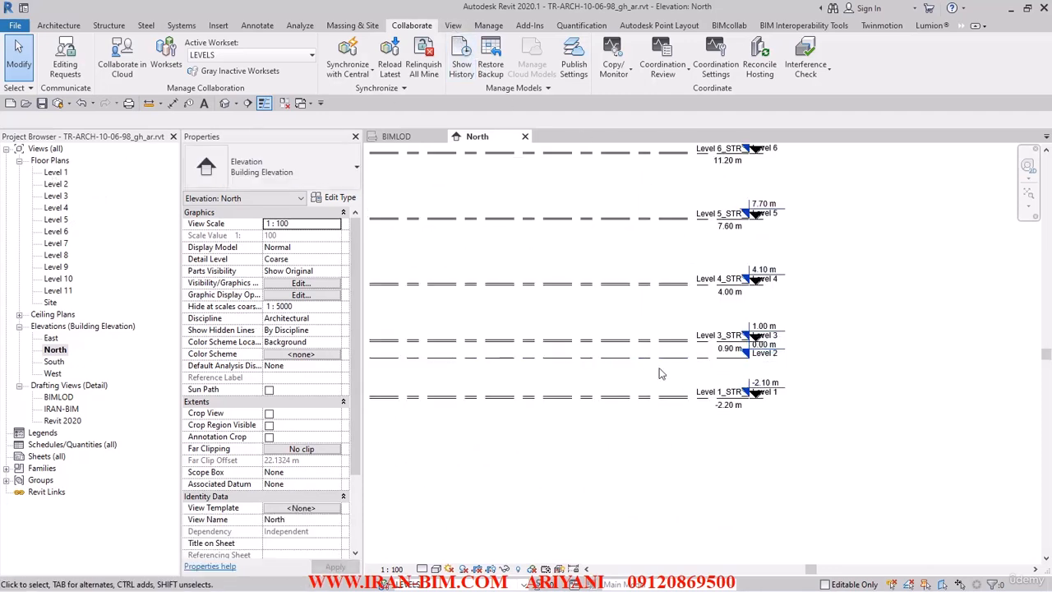
{"action": "left_click", "coordinate": [723, 396]}
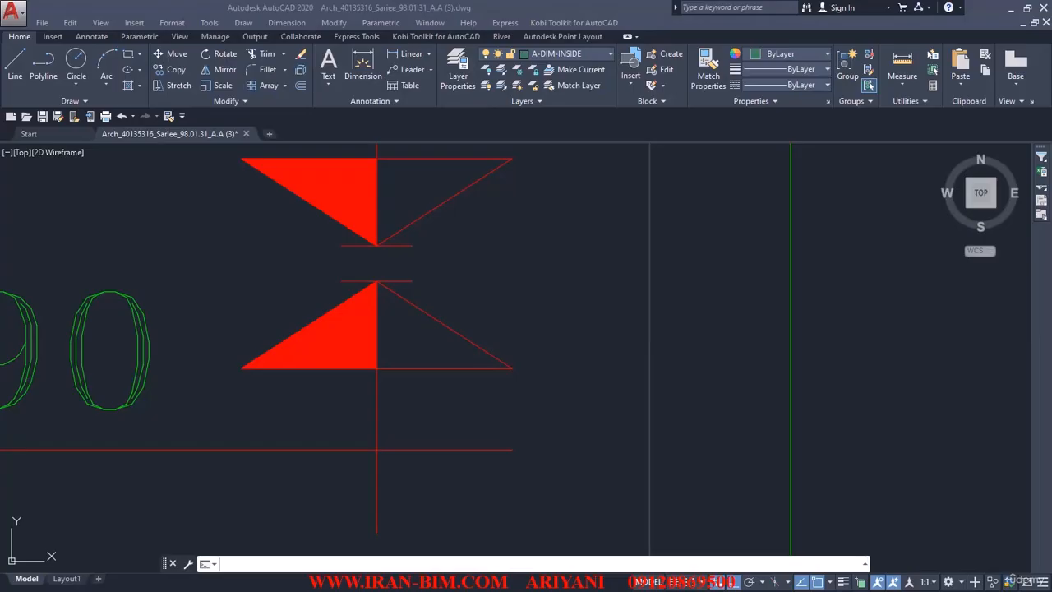
{"action": "scroll", "coordinate": [470, 305], "scroll_direction": "down", "scroll_amount": 6}
{"action": "scroll", "coordinate": [452, 411], "scroll_direction": "up", "scroll_amount": 6}
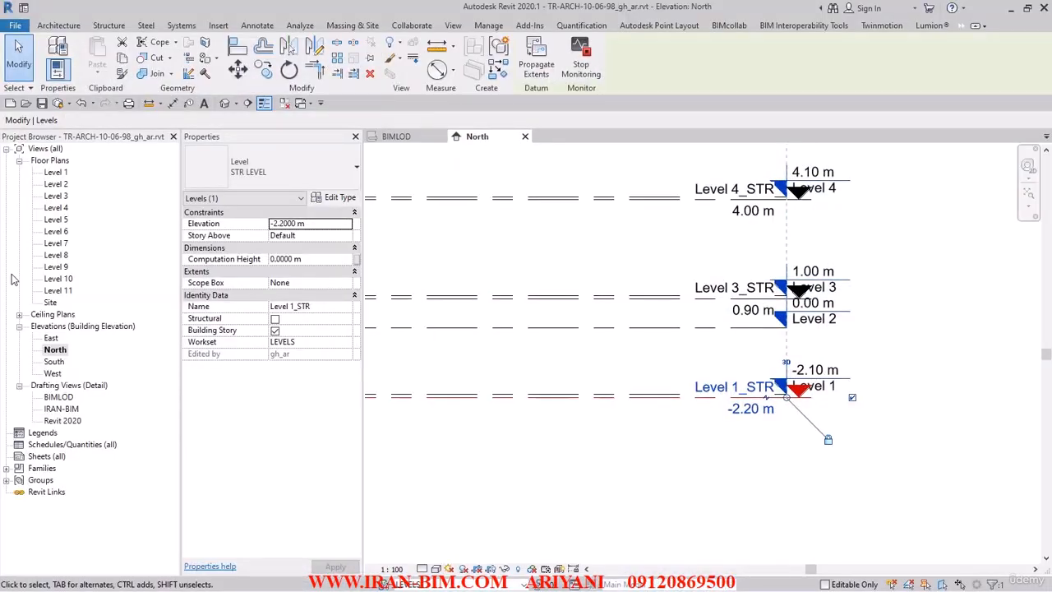
Step: Change Level 1_STR's elevation from -2.20 m to -2.50 m, then deselect it
{"action": "scroll", "coordinate": [711, 399], "scroll_direction": "up", "scroll_amount": 2}
{"action": "scroll", "coordinate": [712, 399], "scroll_direction": "up", "scroll_amount": 2}
{"action": "left_click", "coordinate": [723, 353]}
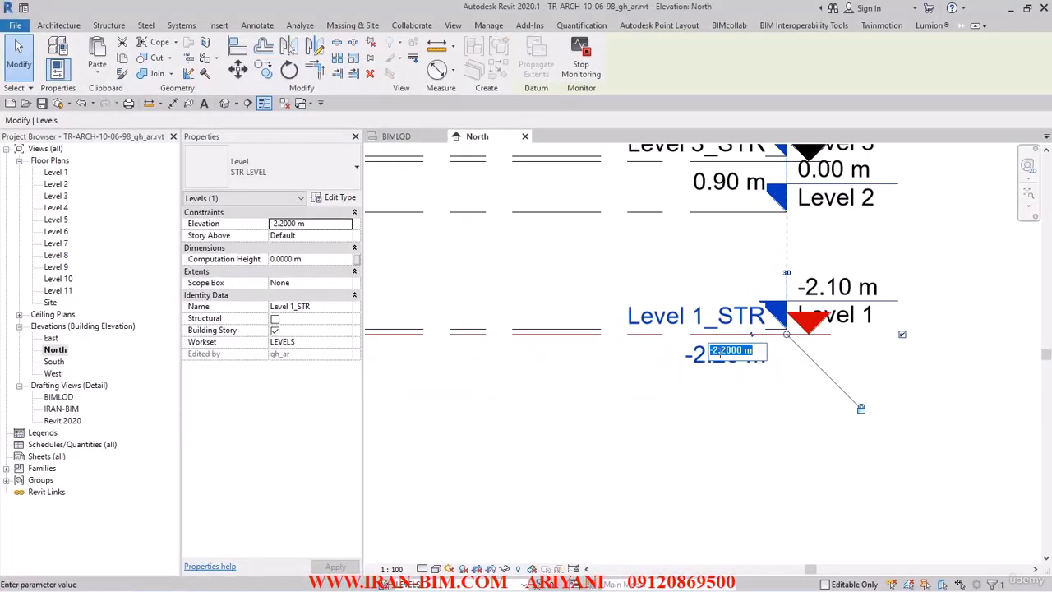
{"action": "type", "text": "5"}
{"action": "key", "text": "Return"}
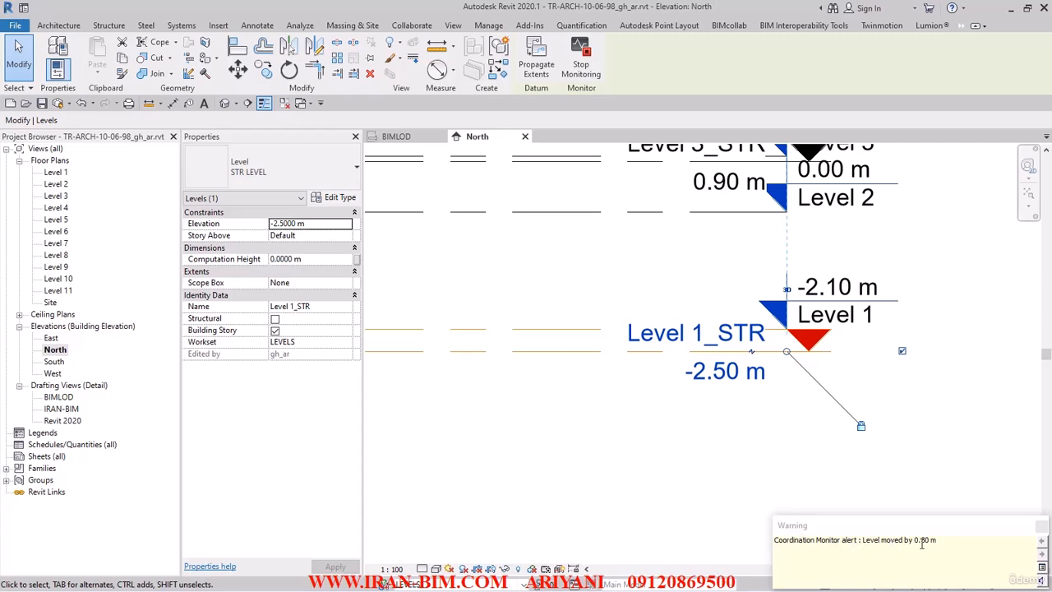
{"action": "left_click", "coordinate": [704, 415]}
{"action": "scroll", "coordinate": [705, 415], "scroll_direction": "down", "scroll_amount": 1}
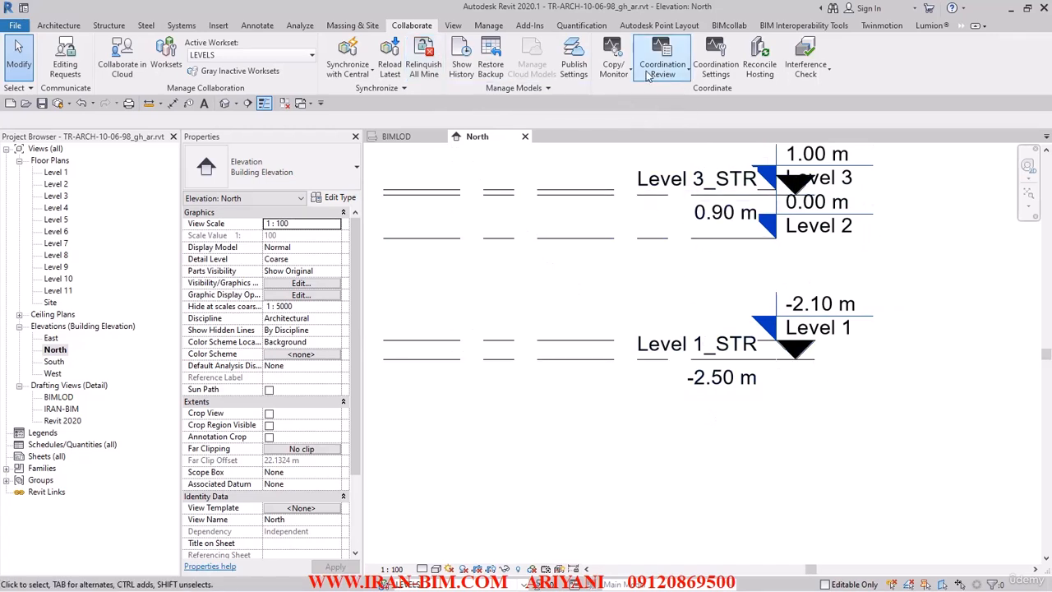
Step: In Coordination Review, mark Level 1_STR's 0.30 m move as Accept difference and apply it
{"action": "left_click", "coordinate": [681, 79]}
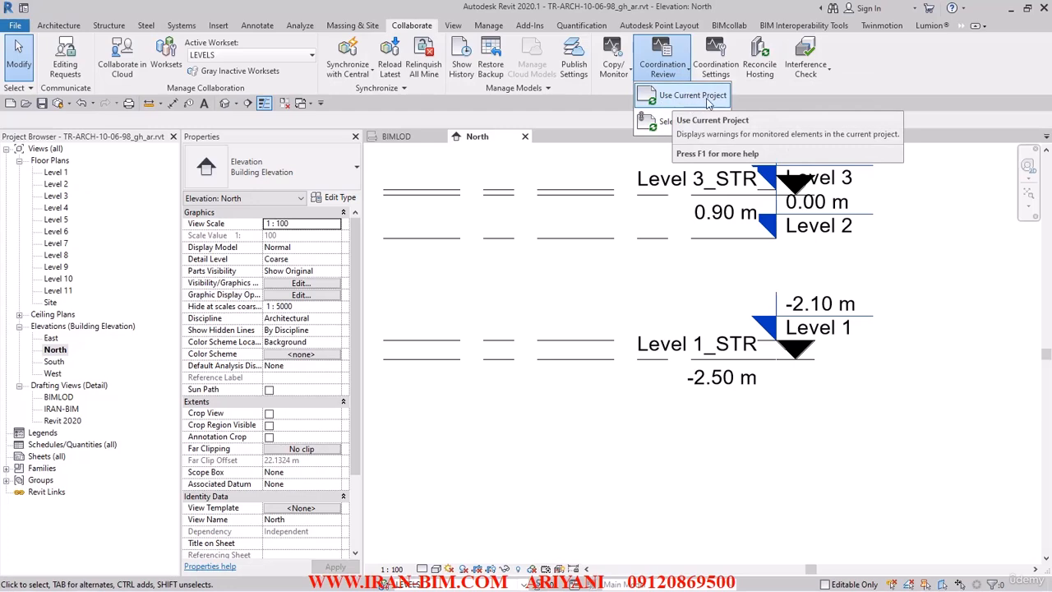
{"action": "left_click", "coordinate": [701, 97]}
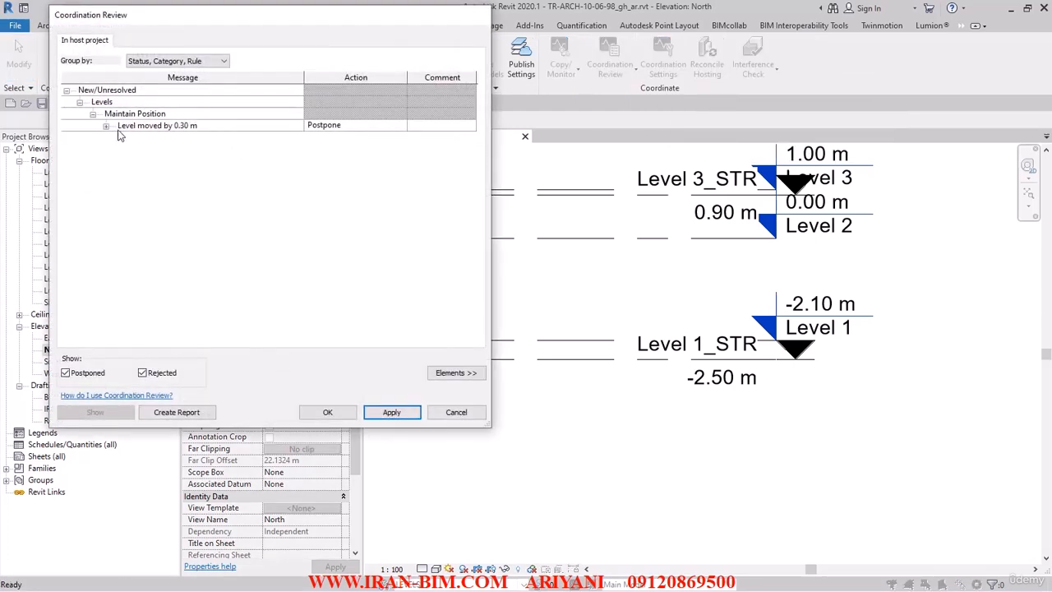
{"action": "left_click", "coordinate": [383, 128]}
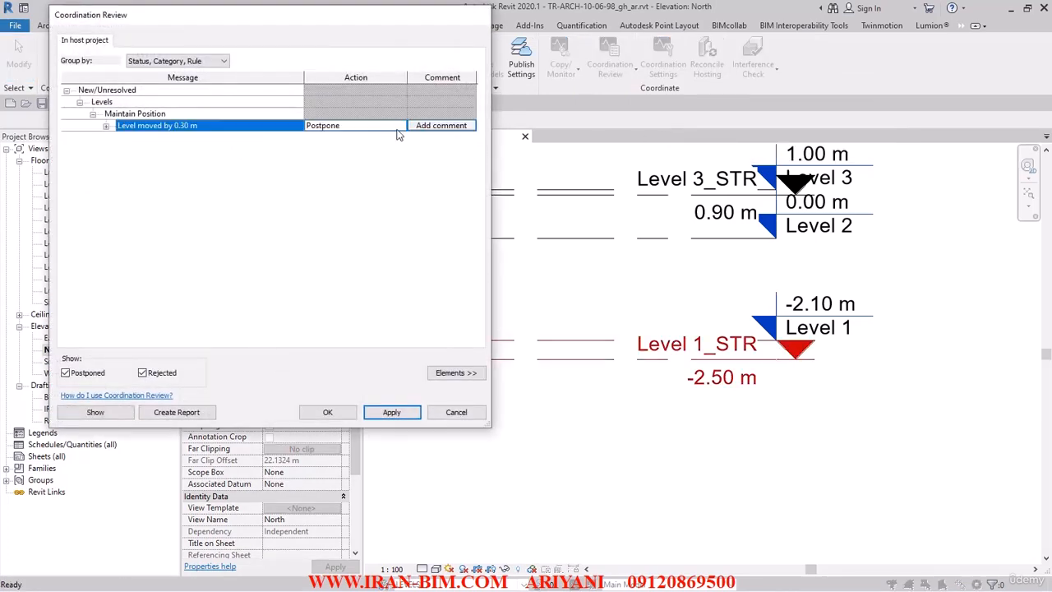
{"action": "left_click", "coordinate": [404, 129]}
{"action": "left_click", "coordinate": [400, 127]}
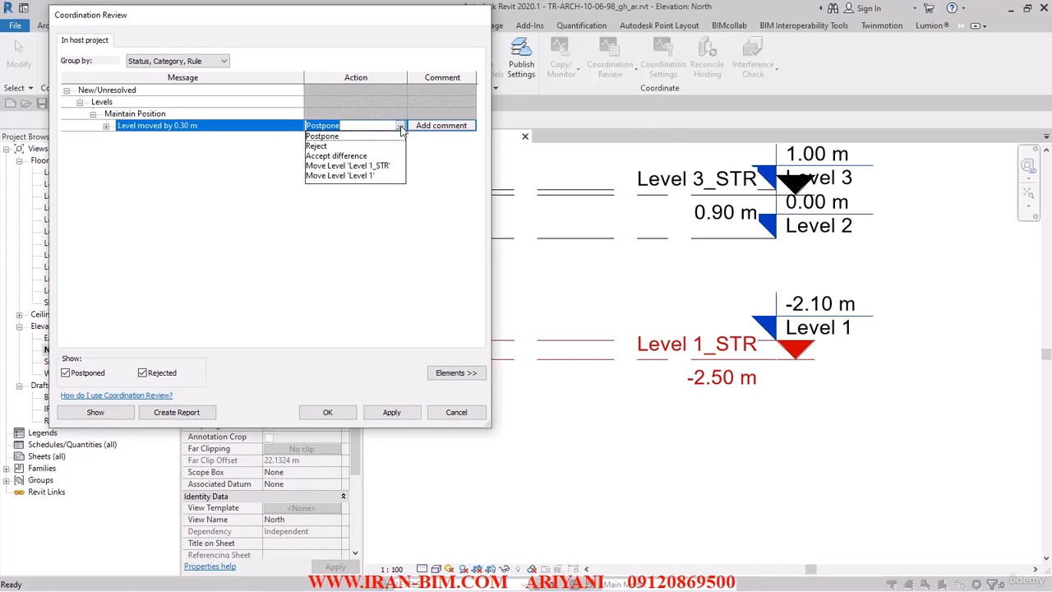
{"action": "left_click", "coordinate": [337, 155]}
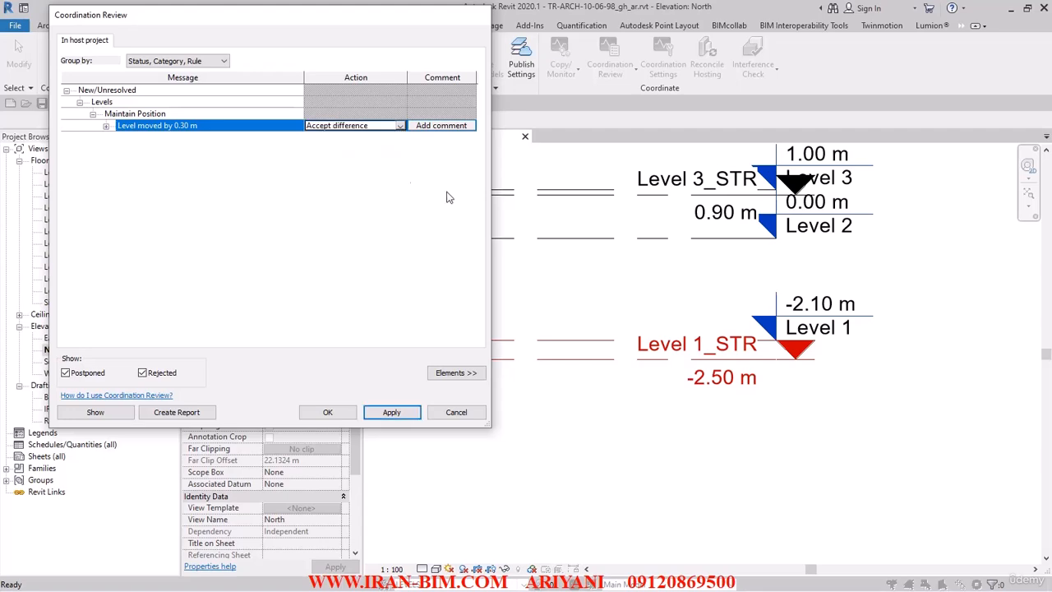
{"action": "left_click", "coordinate": [386, 413]}
Step: Close Coordination Review, save the project, and check Level 1_STR
{"action": "left_click", "coordinate": [328, 411]}
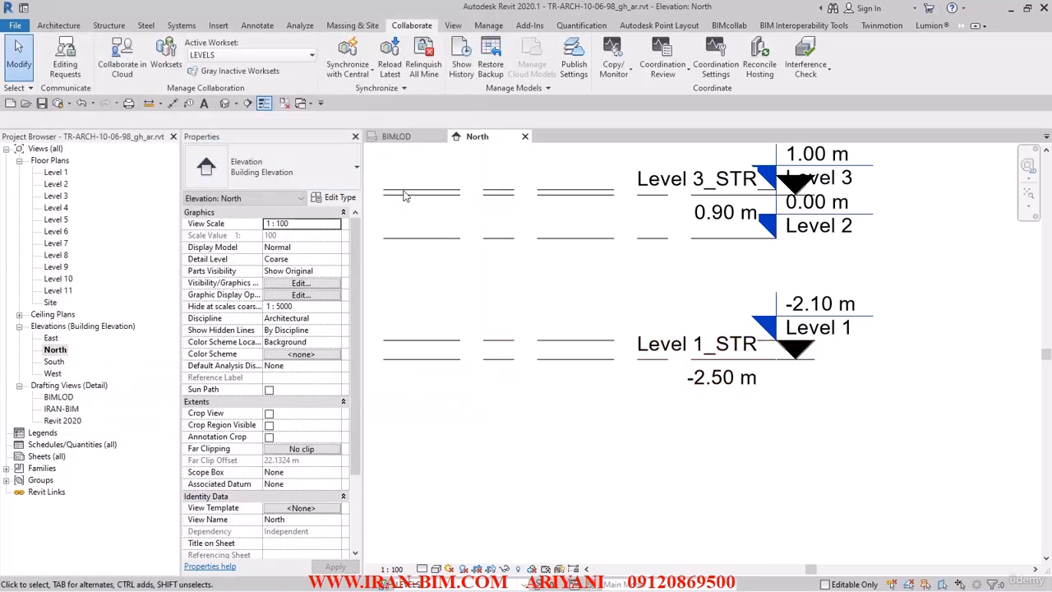
{"action": "left_click", "coordinate": [41, 104]}
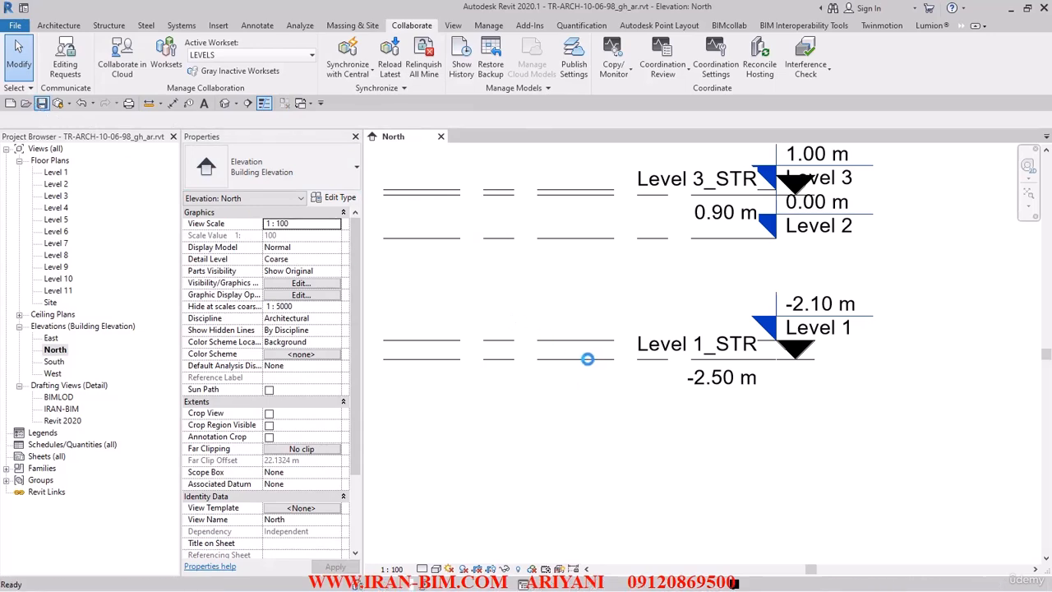
{"action": "left_click", "coordinate": [581, 359]}
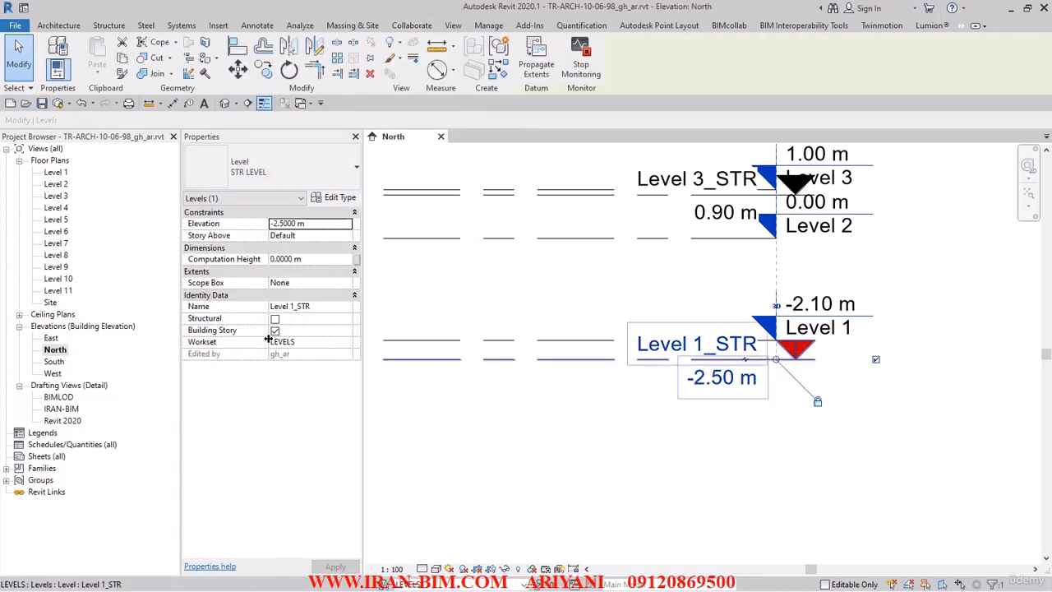
{"action": "left_click", "coordinate": [531, 406]}
Step: Zoom out and pan the North elevation to show Levels 5 to 7
{"action": "scroll", "coordinate": [691, 357], "scroll_direction": "down", "scroll_amount": 2}
{"action": "scroll", "coordinate": [675, 366], "scroll_direction": "down", "scroll_amount": 1}
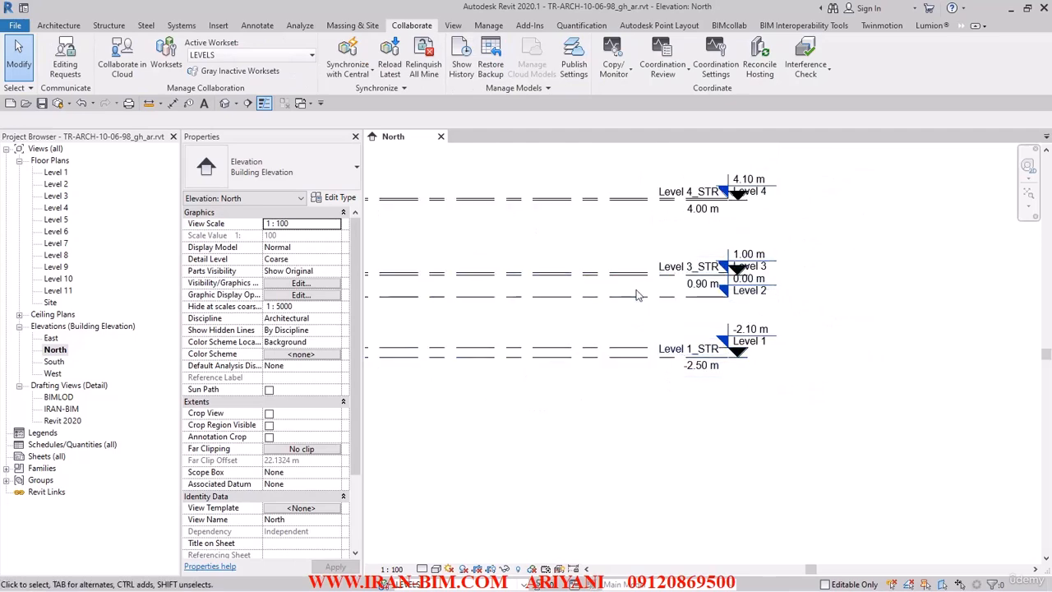
{"action": "scroll", "coordinate": [636, 293], "scroll_direction": "down", "scroll_amount": 2}
{"action": "middle_click_drag", "start_coordinate": [581, 338], "coordinate": [604, 435]}
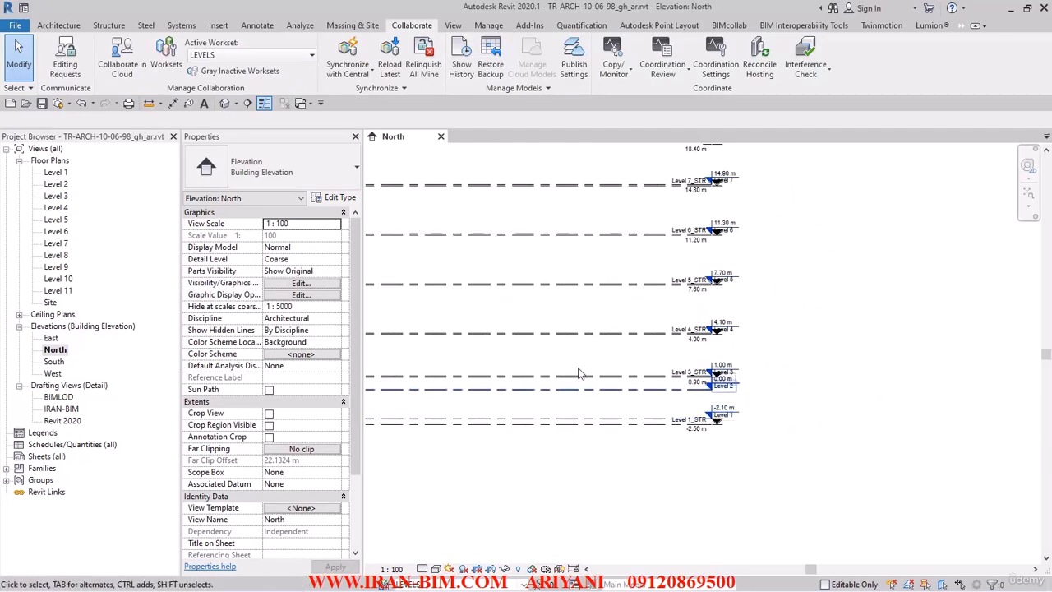
{"action": "left_click", "coordinate": [453, 25]}
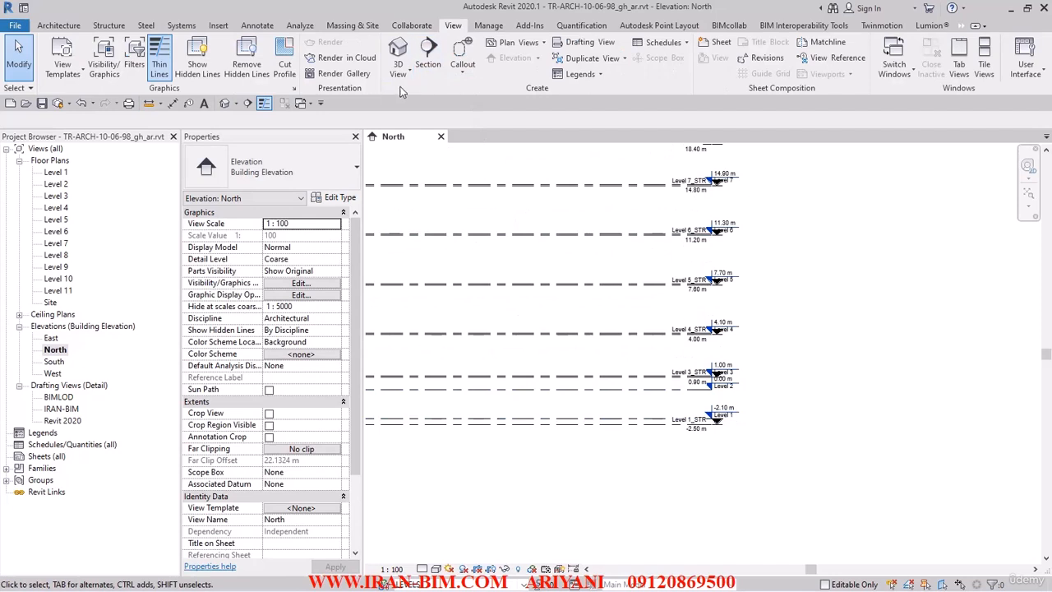
Step: Start a New Structural Plan from the Plan Views list
{"action": "left_click", "coordinate": [542, 45]}
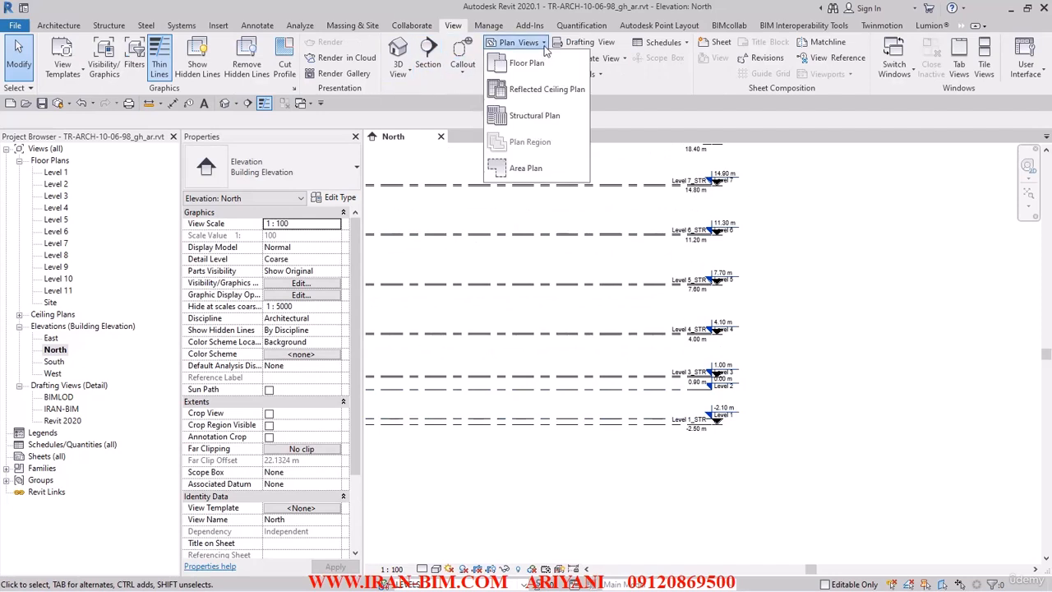
{"action": "left_click", "coordinate": [542, 121]}
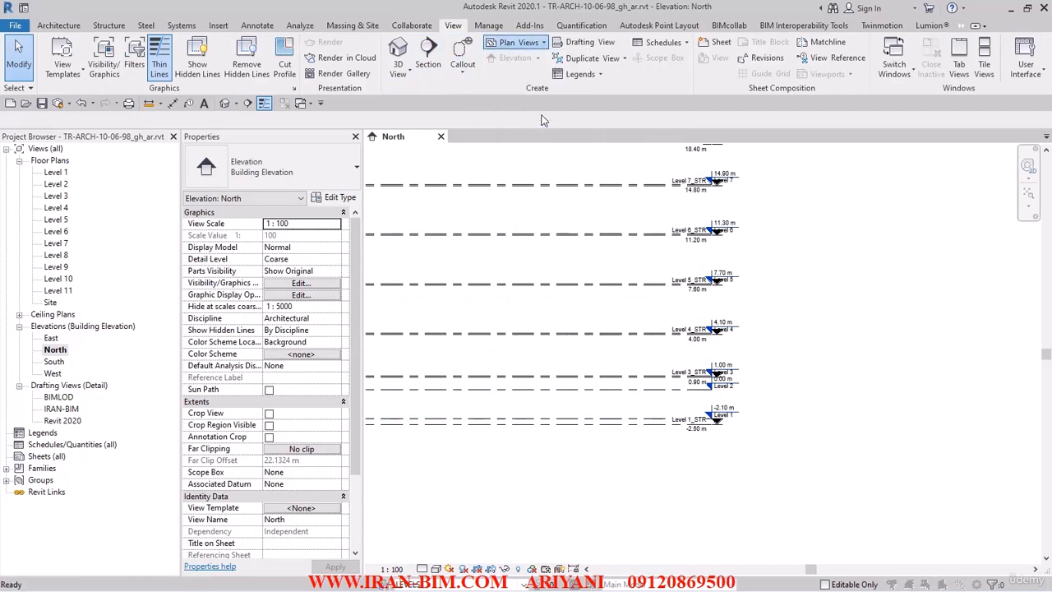
{"action": "left_click_drag", "start_coordinate": [493, 161], "coordinate": [468, 101]}
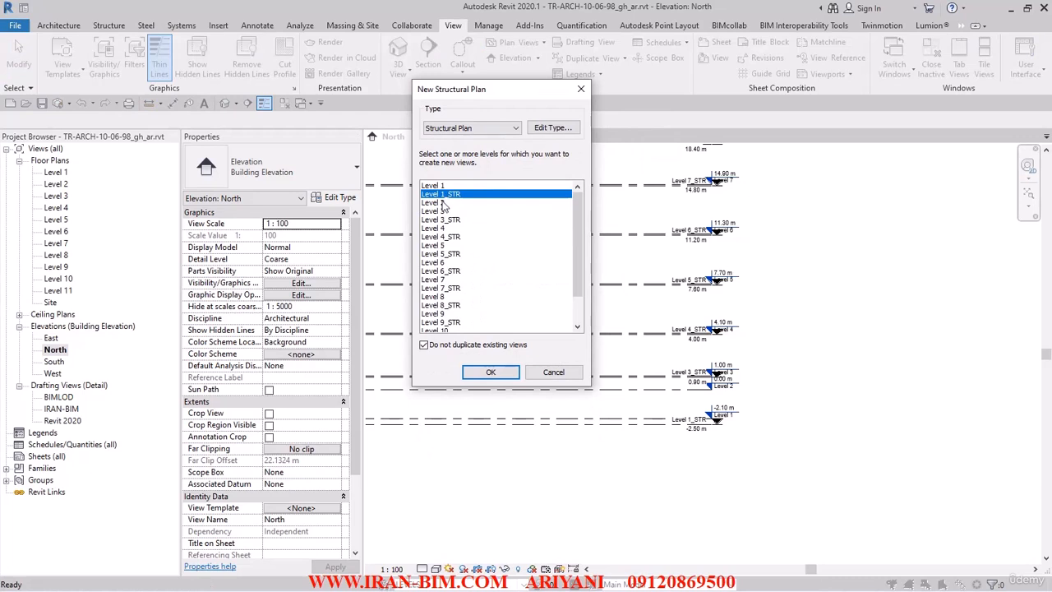
Step: Select Level 3_STR through Level 11_STR and open the Structural Plan type properties
{"action": "left_click", "coordinate": [452, 221], "text": "ctrl"}
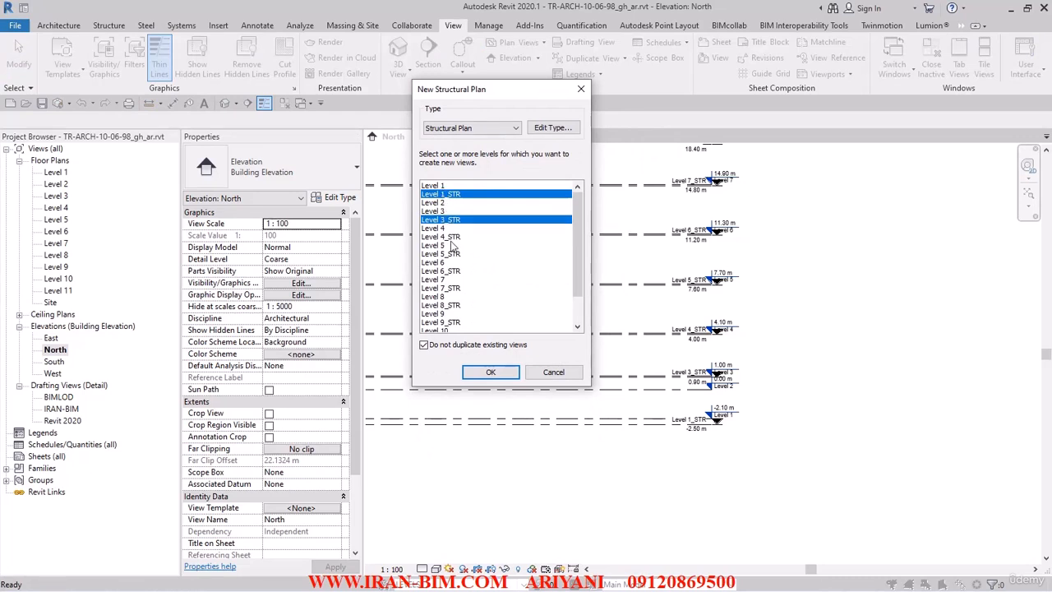
{"action": "left_click", "coordinate": [452, 236], "text": "ctrl"}
{"action": "left_click", "coordinate": [457, 253], "text": "ctrl"}
{"action": "left_click", "coordinate": [454, 271], "text": "ctrl"}
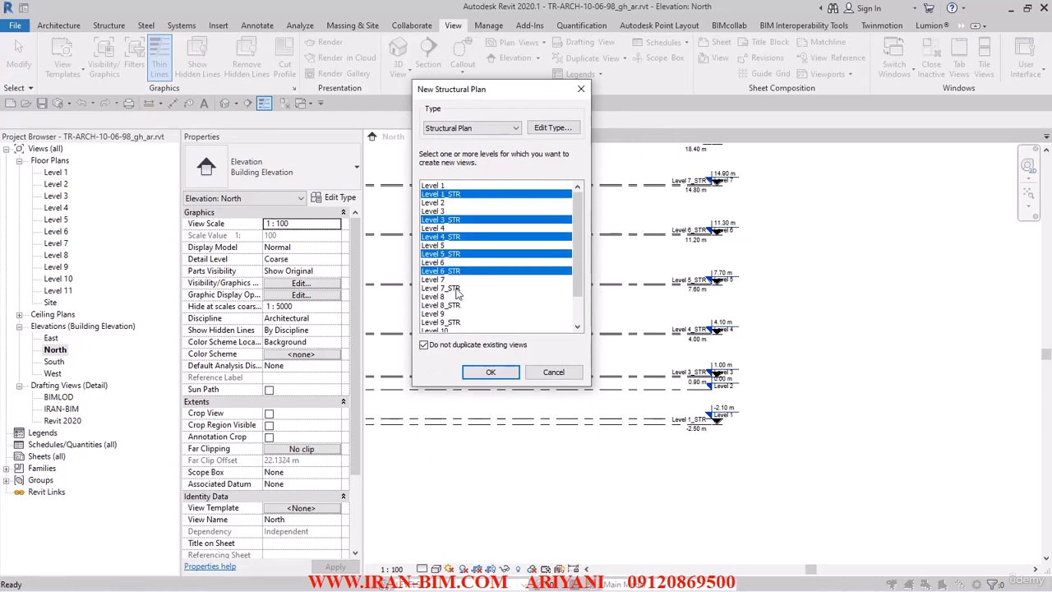
{"action": "left_click", "coordinate": [453, 288], "text": "ctrl"}
{"action": "left_click", "coordinate": [453, 305], "text": "ctrl"}
{"action": "left_click", "coordinate": [452, 322], "text": "ctrl"}
{"action": "scroll", "coordinate": [493, 328], "scroll_direction": "down", "scroll_amount": 2}
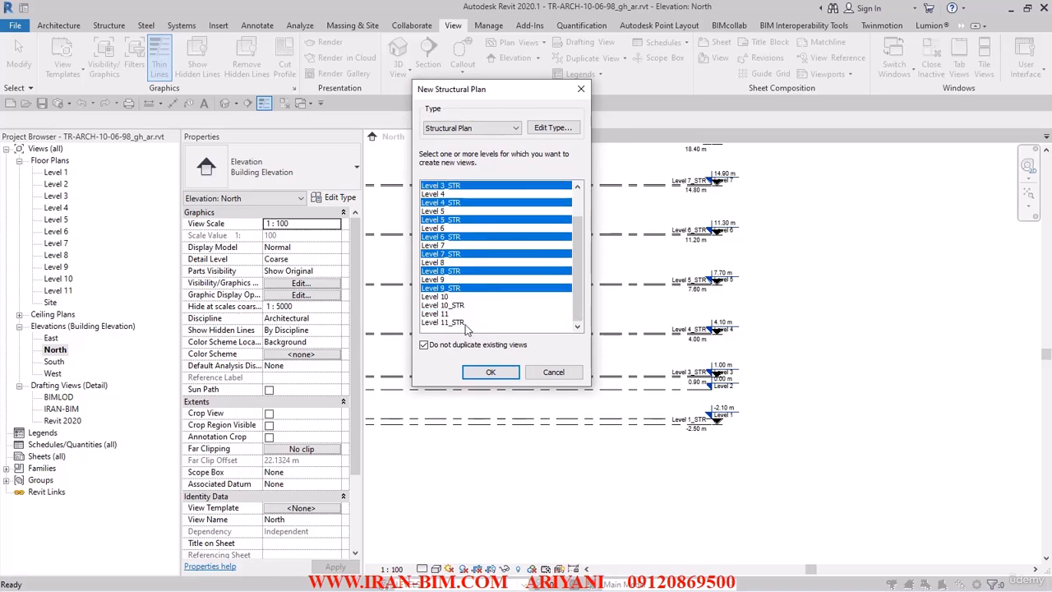
{"action": "left_click", "coordinate": [458, 305], "text": "ctrl"}
{"action": "left_click", "coordinate": [458, 322], "text": "ctrl"}
{"action": "scroll", "coordinate": [490, 211], "scroll_direction": "up", "scroll_amount": 1}
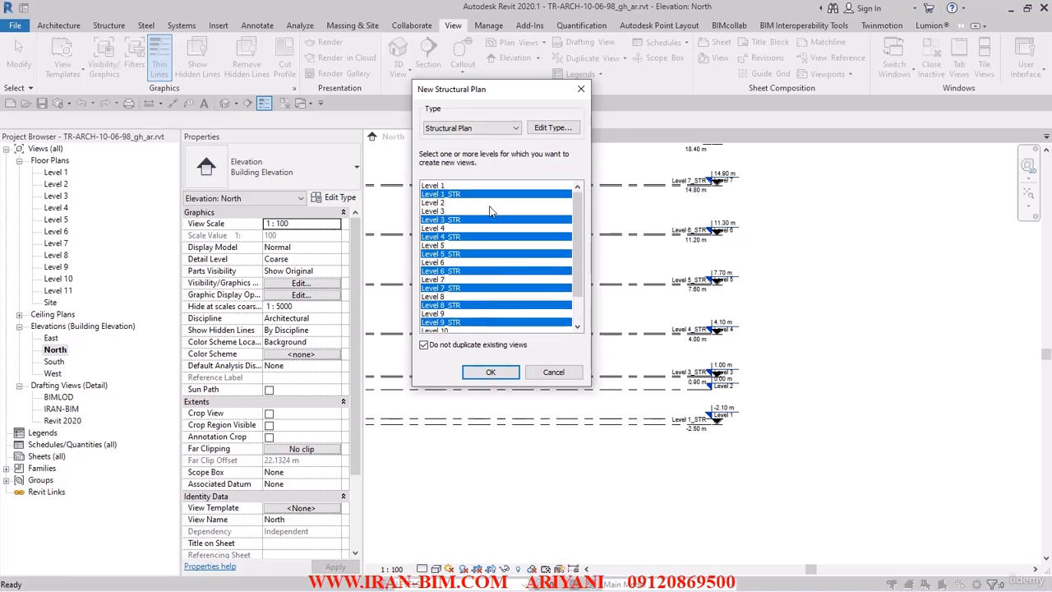
{"action": "left_click", "coordinate": [552, 127]}
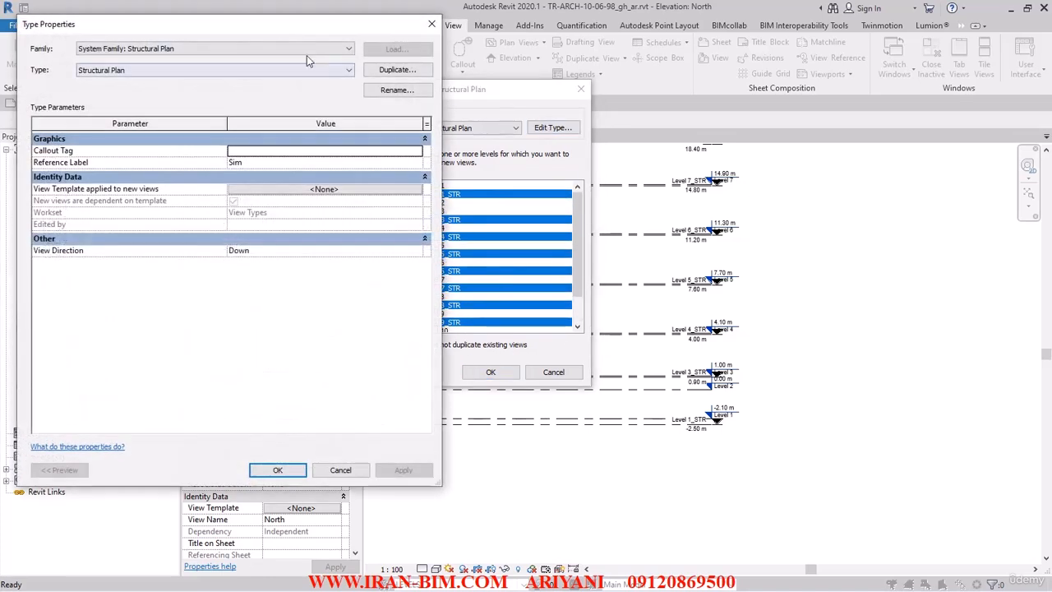
Step: Review the Callout Tag and Reference Label settings, keeping the current callout tag type
{"action": "left_click_drag", "start_coordinate": [288, 31], "coordinate": [493, 80]}
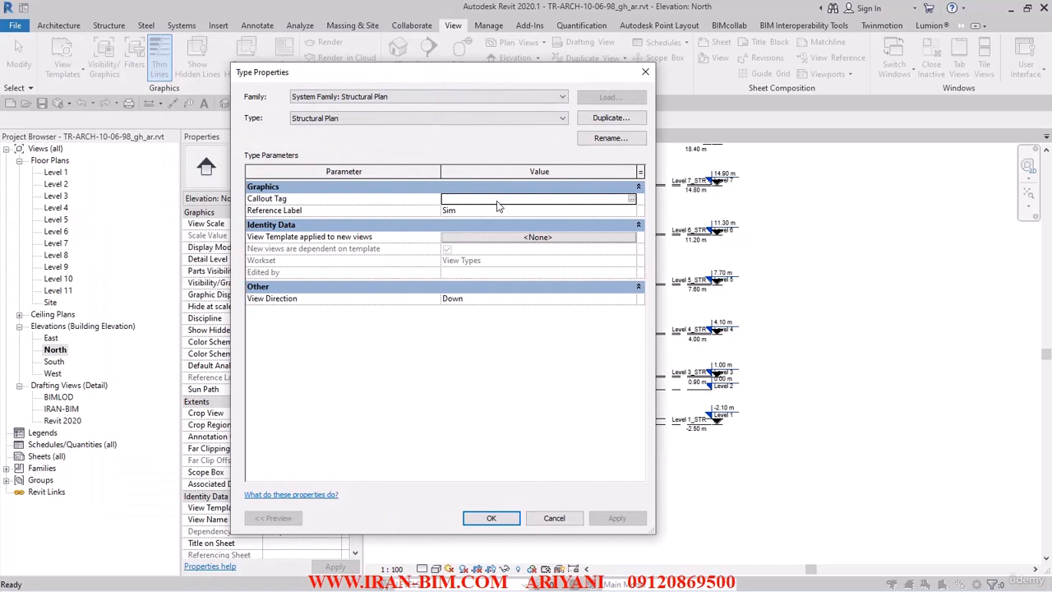
{"action": "left_click", "coordinate": [630, 199]}
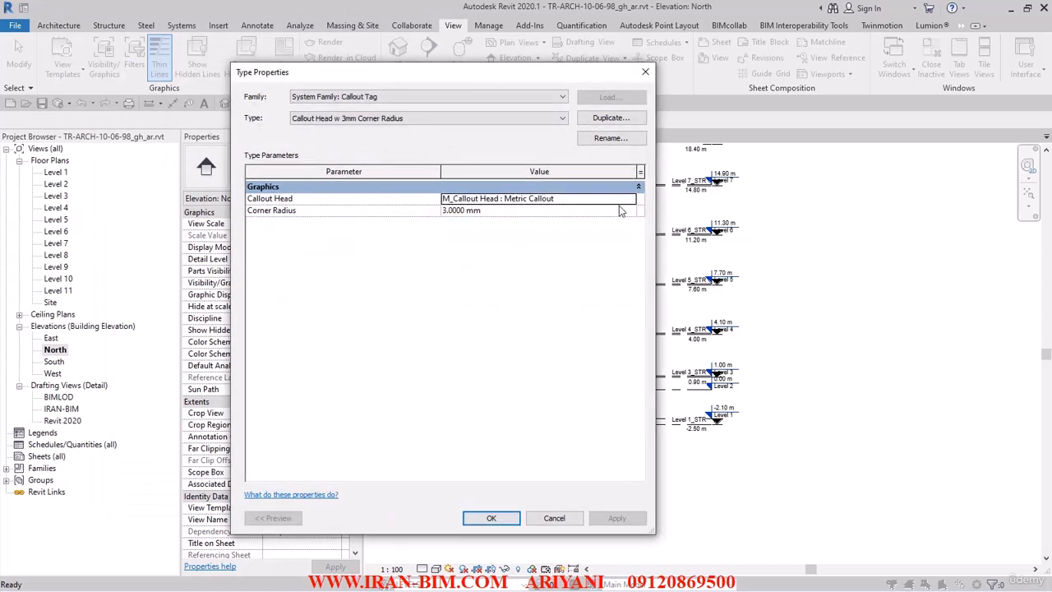
{"action": "left_click", "coordinate": [466, 120]}
{"action": "left_click", "coordinate": [464, 119]}
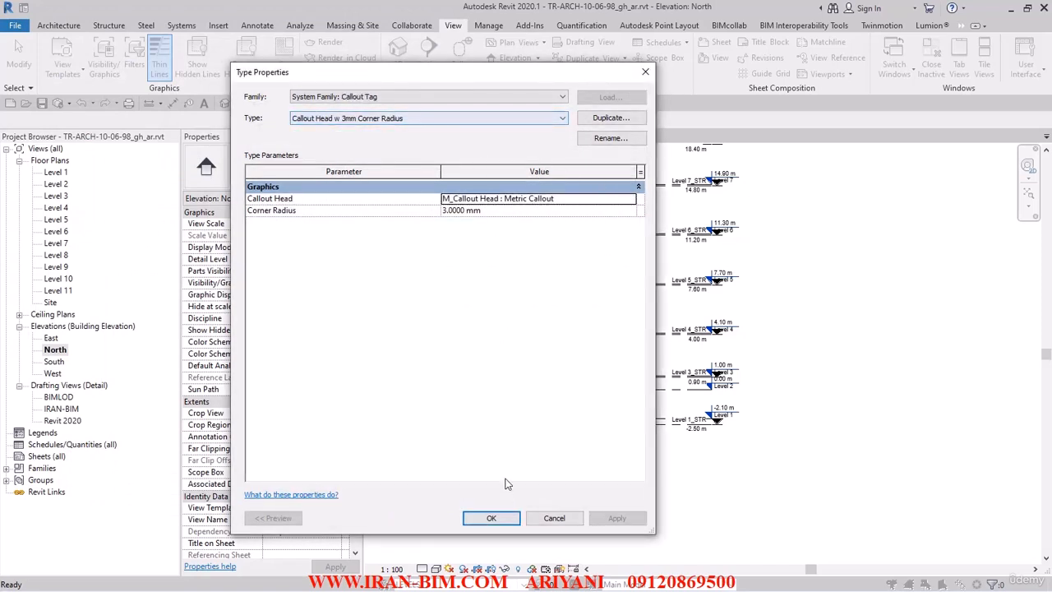
{"action": "left_click", "coordinate": [491, 518]}
{"action": "left_click", "coordinate": [480, 211]}
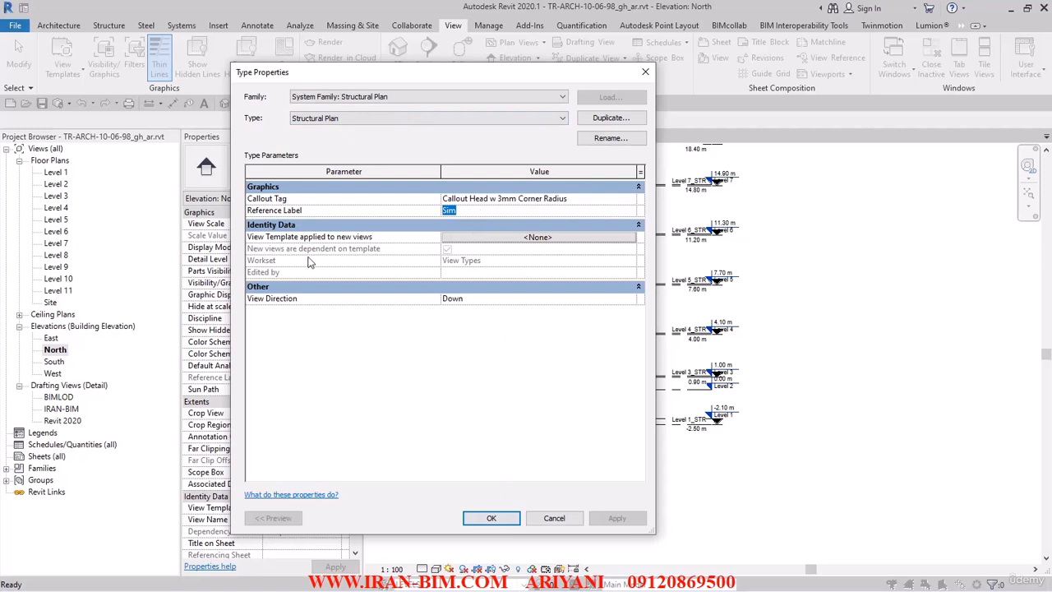
Step: Leave the view template unchanged, keep View Direction Down, and create the _STR structural plans
{"action": "left_click", "coordinate": [511, 238]}
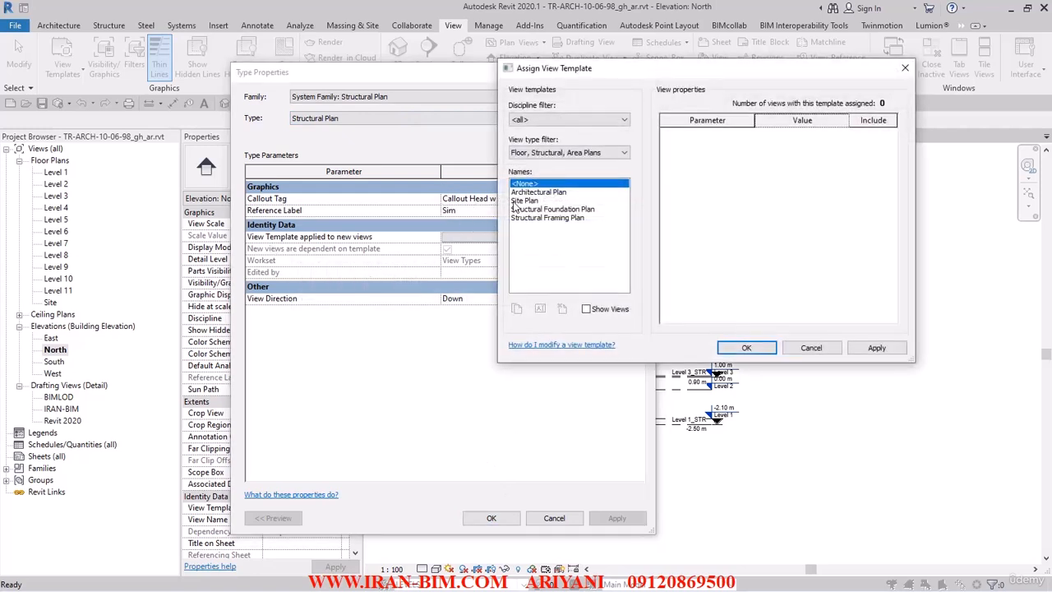
{"action": "left_click", "coordinate": [808, 350]}
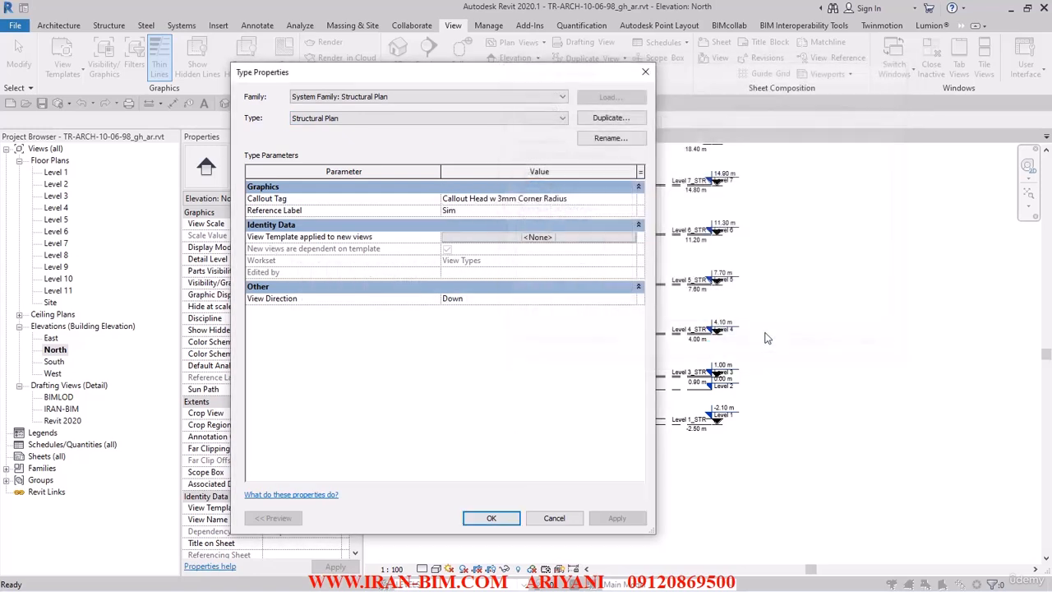
{"action": "left_click", "coordinate": [485, 300]}
{"action": "left_click", "coordinate": [629, 300]}
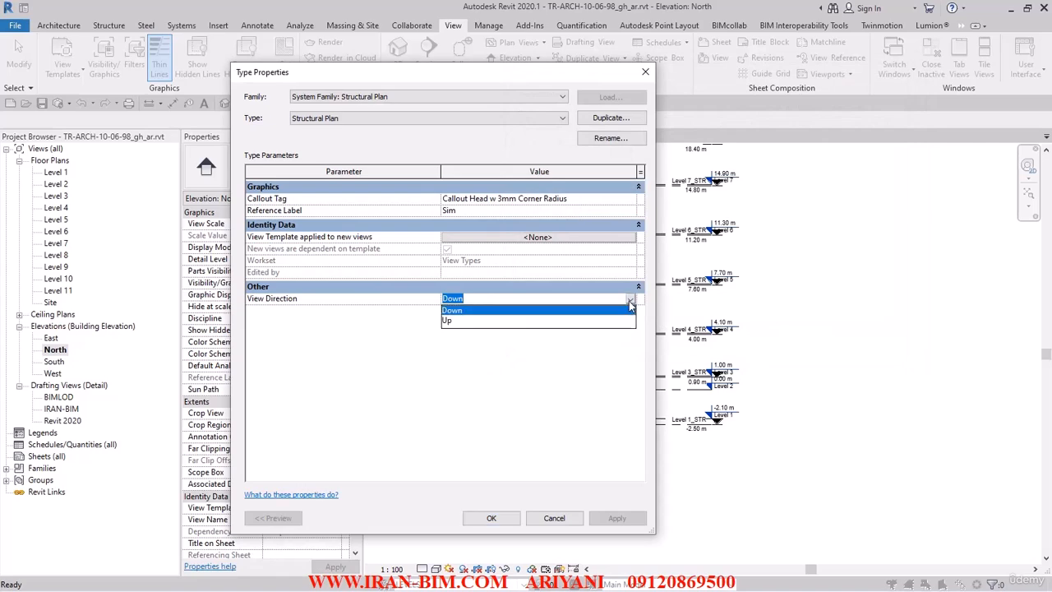
{"action": "left_click", "coordinate": [629, 302]}
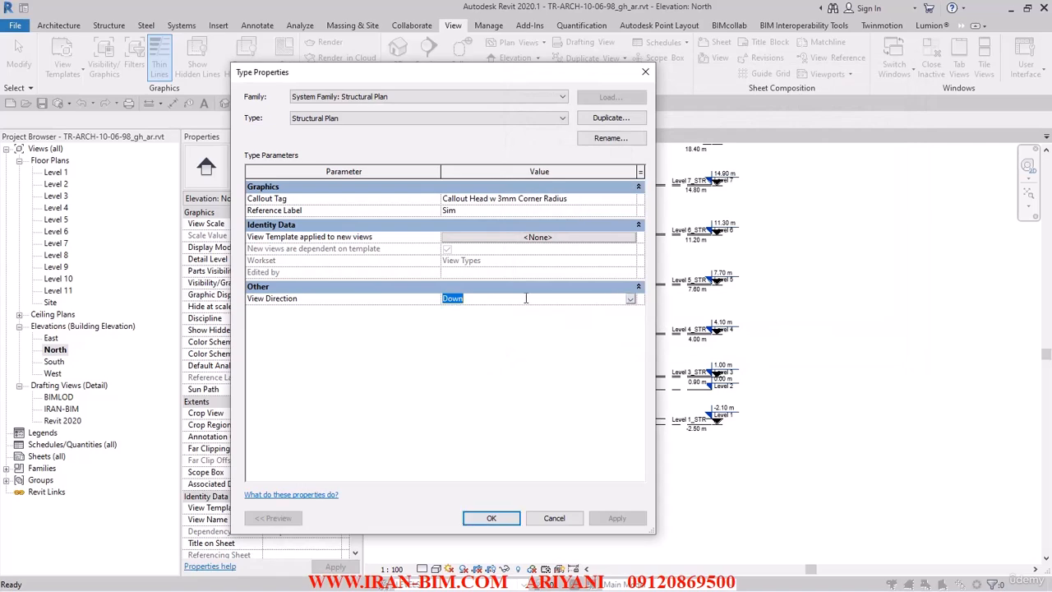
{"action": "left_click", "coordinate": [491, 518]}
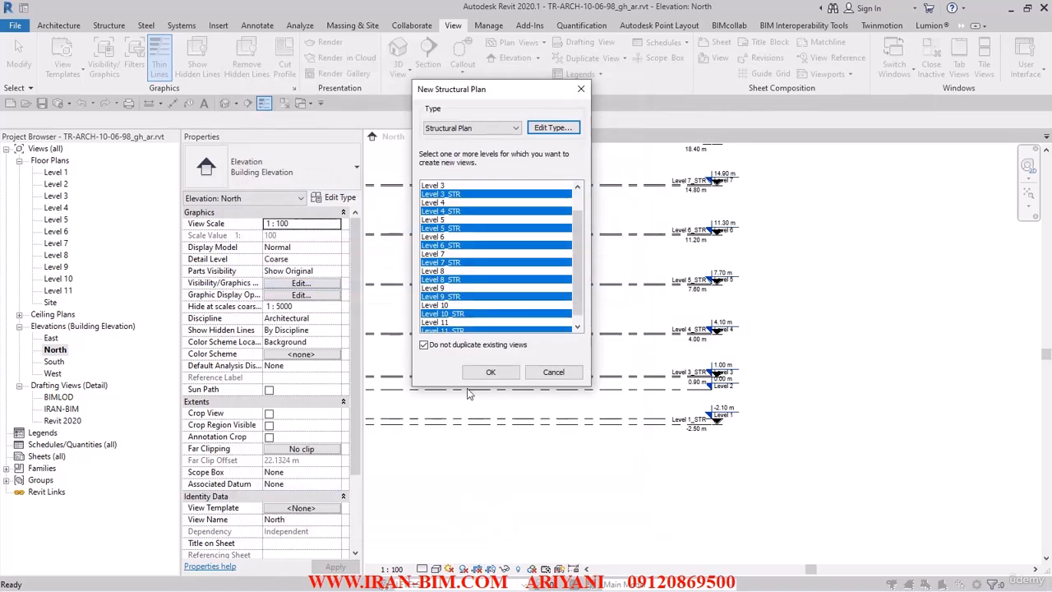
{"action": "scroll", "coordinate": [461, 212], "scroll_direction": "up", "scroll_amount": 2}
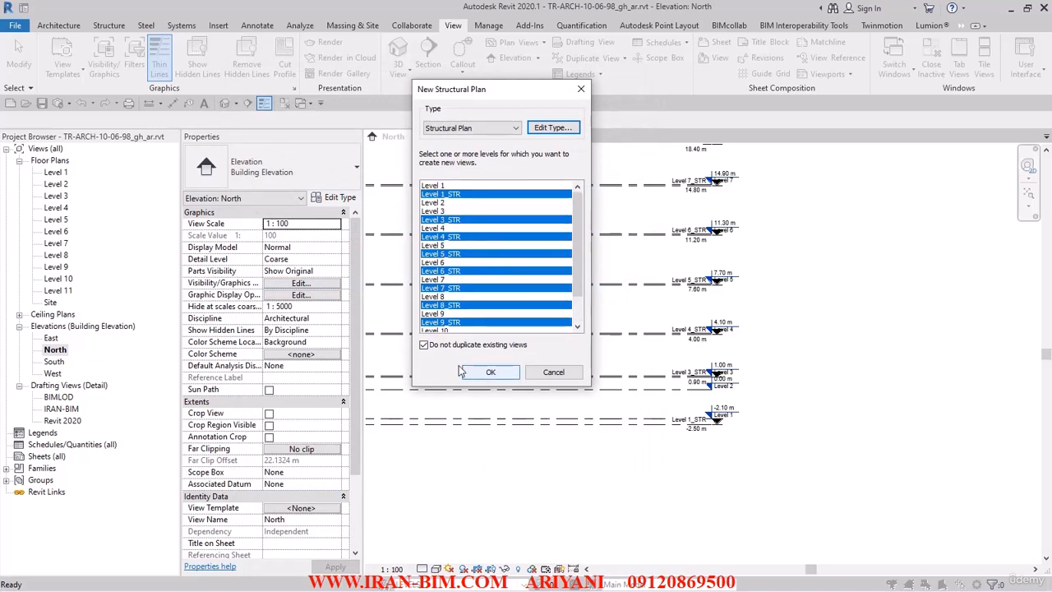
{"action": "left_click", "coordinate": [491, 373]}
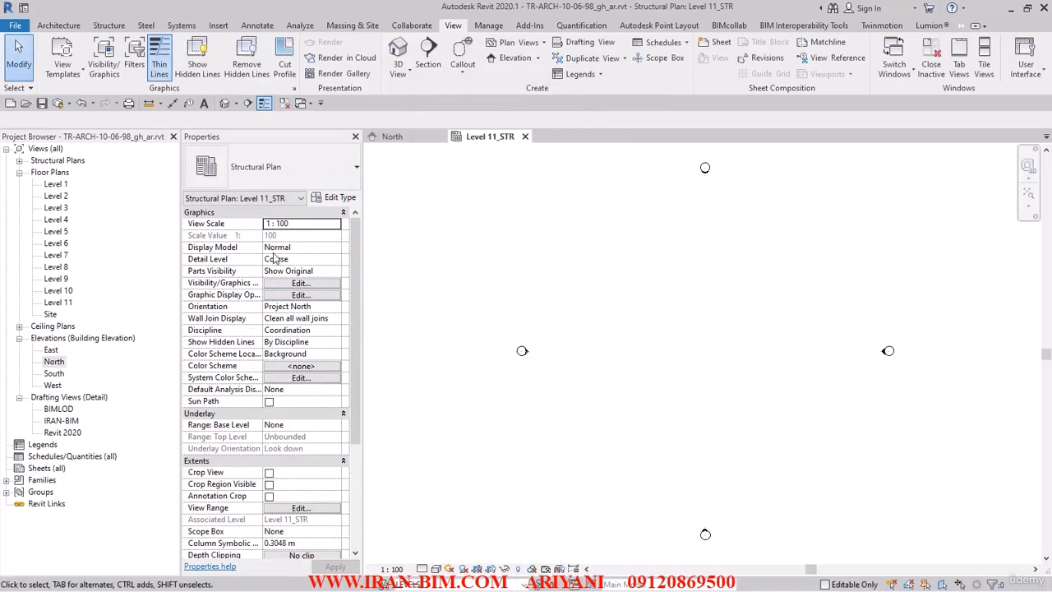
Step: Open the Level 1_STR structural plan and Level 1 floor plan, then close inactive views
{"action": "left_click", "coordinate": [19, 161]}
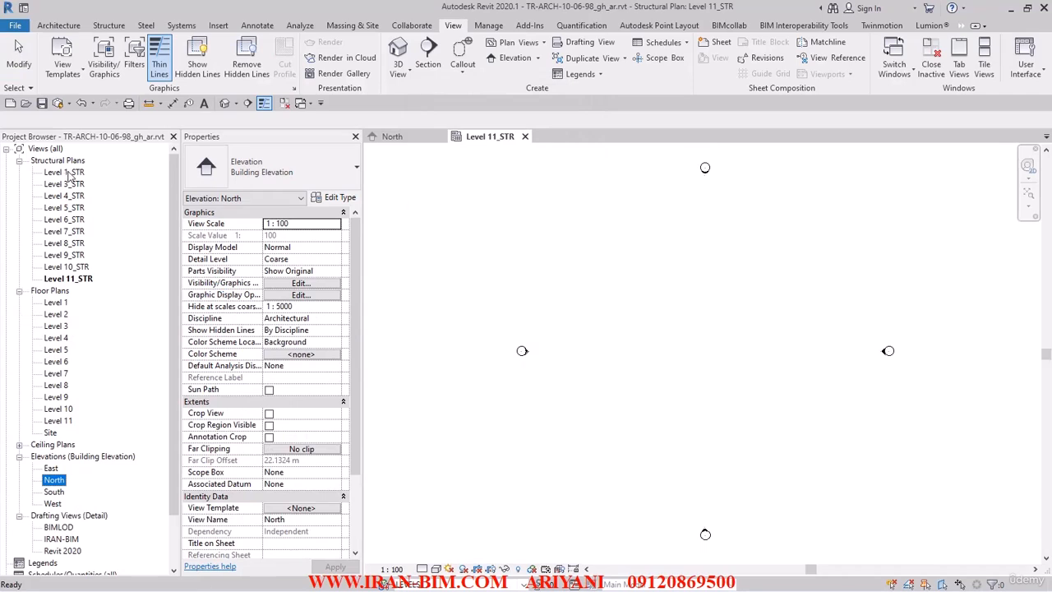
{"action": "double_click", "coordinate": [67, 173]}
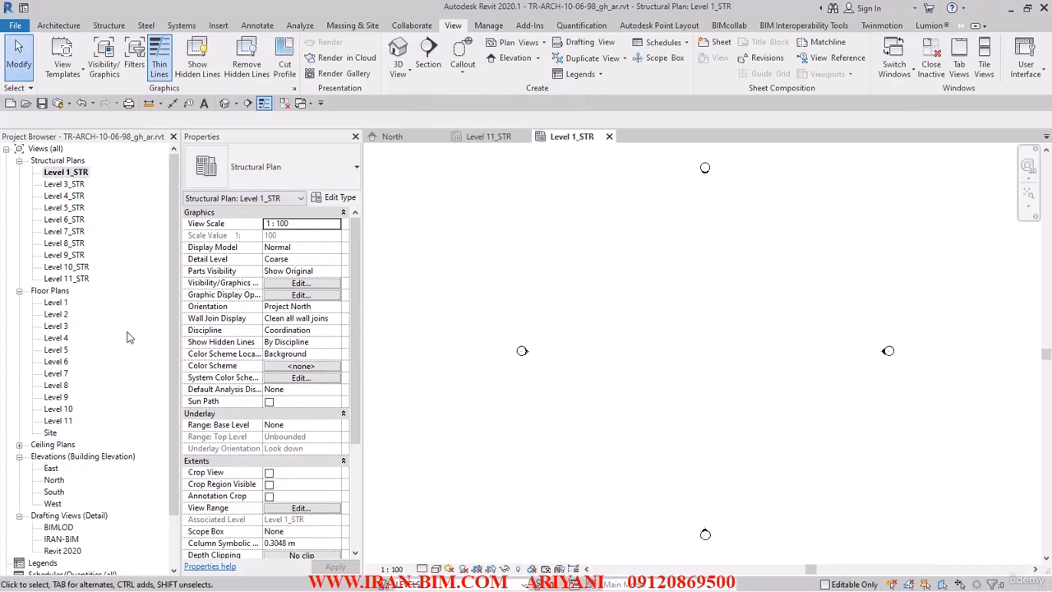
{"action": "double_click", "coordinate": [57, 303]}
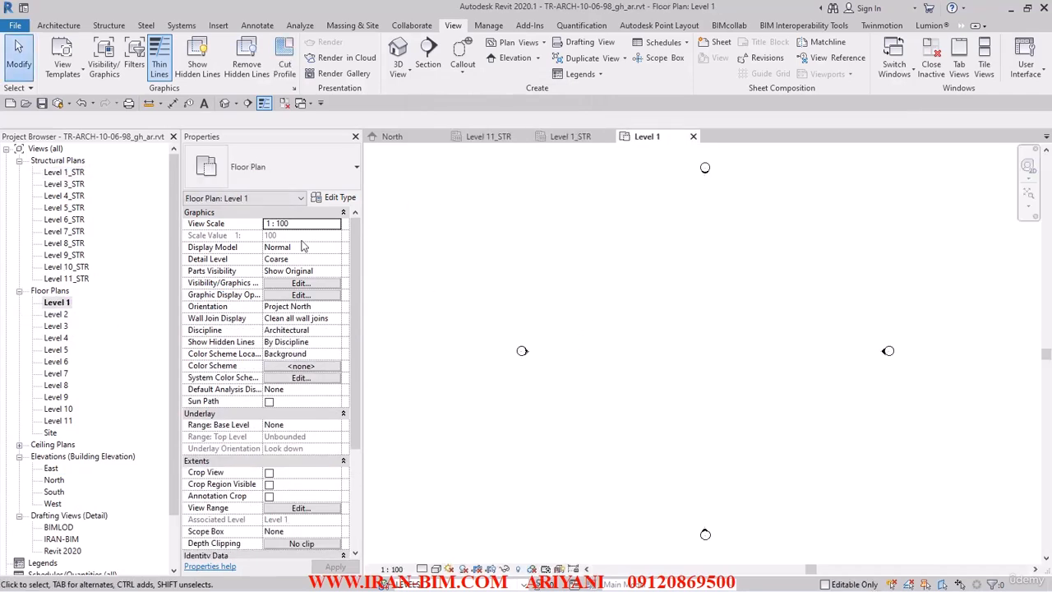
{"action": "left_click", "coordinate": [19, 161]}
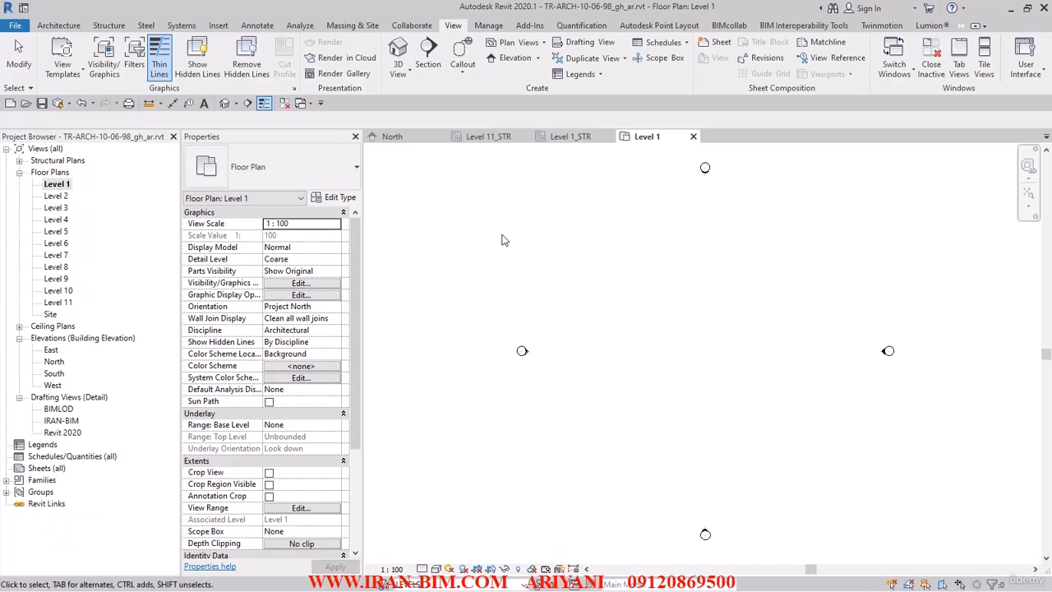
{"action": "left_click", "coordinate": [286, 105]}
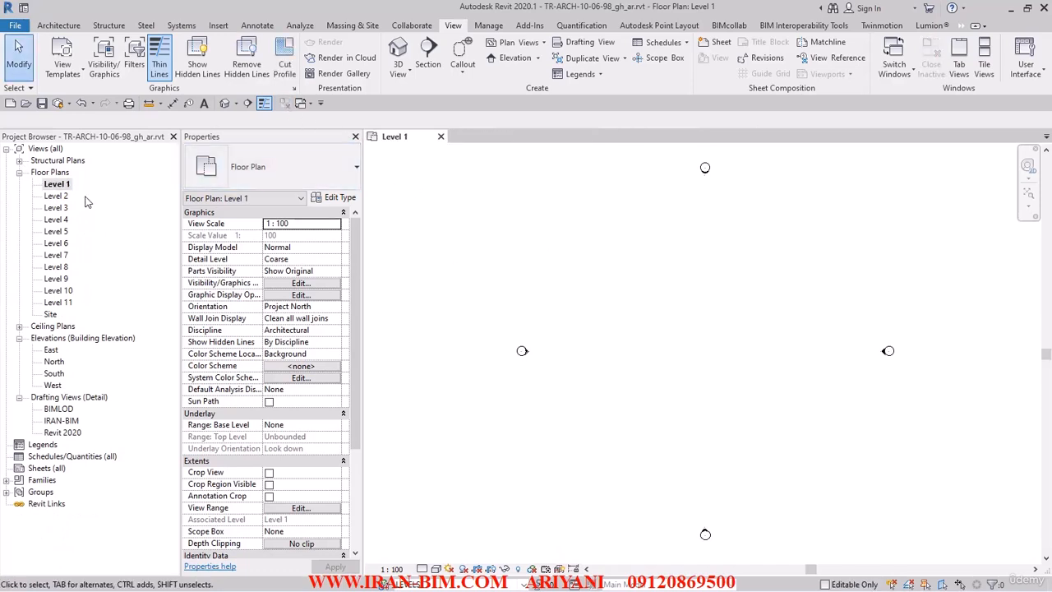
Step: Reopen Level 1_STR, then open the 3D view and orbit it to a lower angle
{"action": "left_click", "coordinate": [19, 172]}
{"action": "left_click", "coordinate": [19, 161]}
{"action": "double_click", "coordinate": [66, 173]}
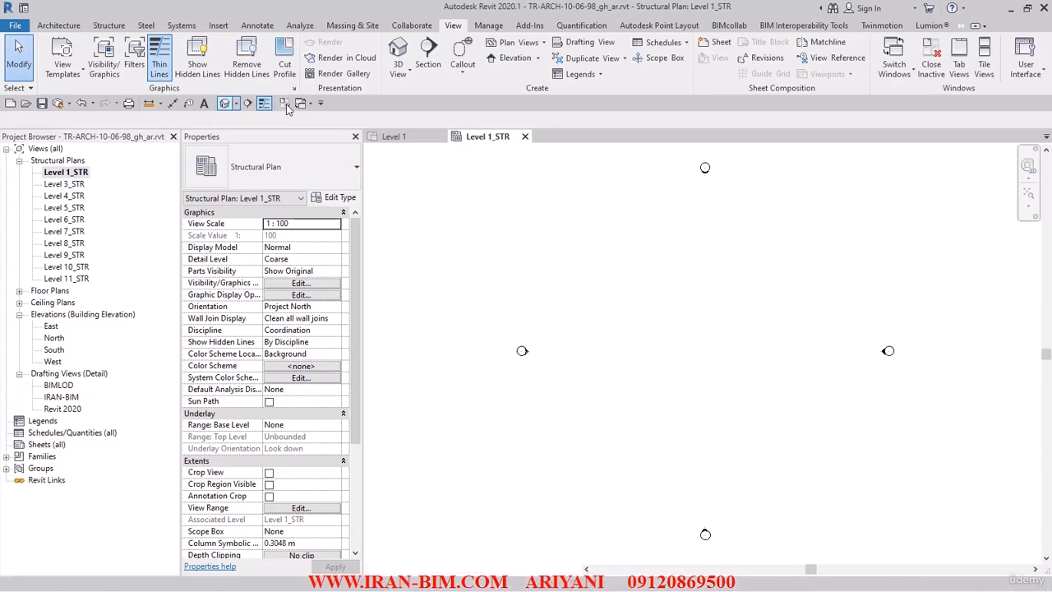
{"action": "left_click", "coordinate": [285, 103]}
{"action": "middle_click_drag", "start_coordinate": [565, 358], "coordinate": [669, 375], "text": "shift"}
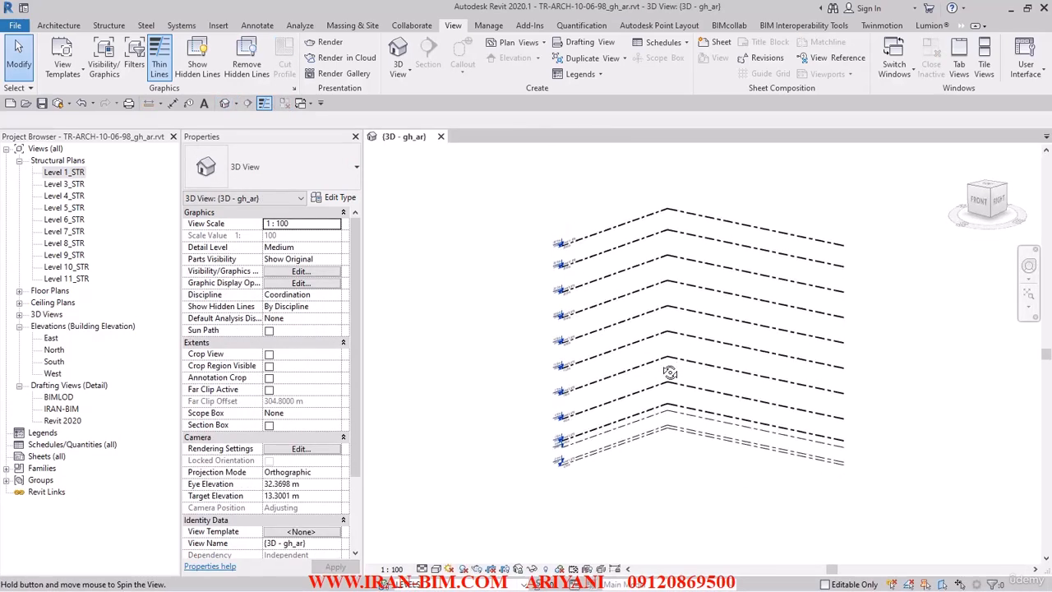
Step: Open the East elevation and change its view scale from 1:100 to 1 : 50
{"action": "left_click", "coordinate": [58, 399]}
{"action": "double_click", "coordinate": [51, 337]}
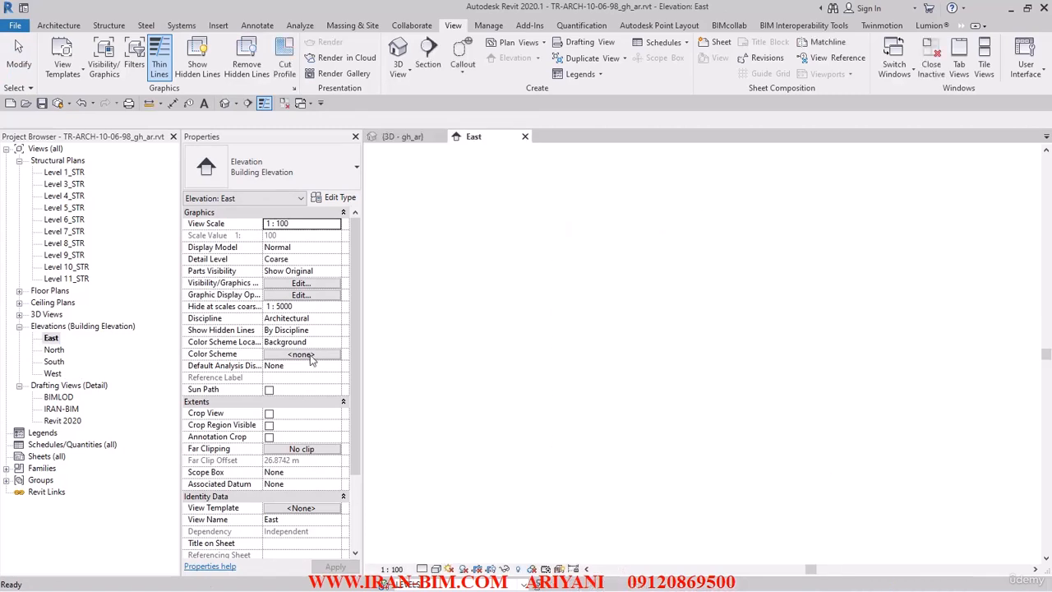
{"action": "scroll", "coordinate": [777, 338], "scroll_direction": "up", "scroll_amount": 3}
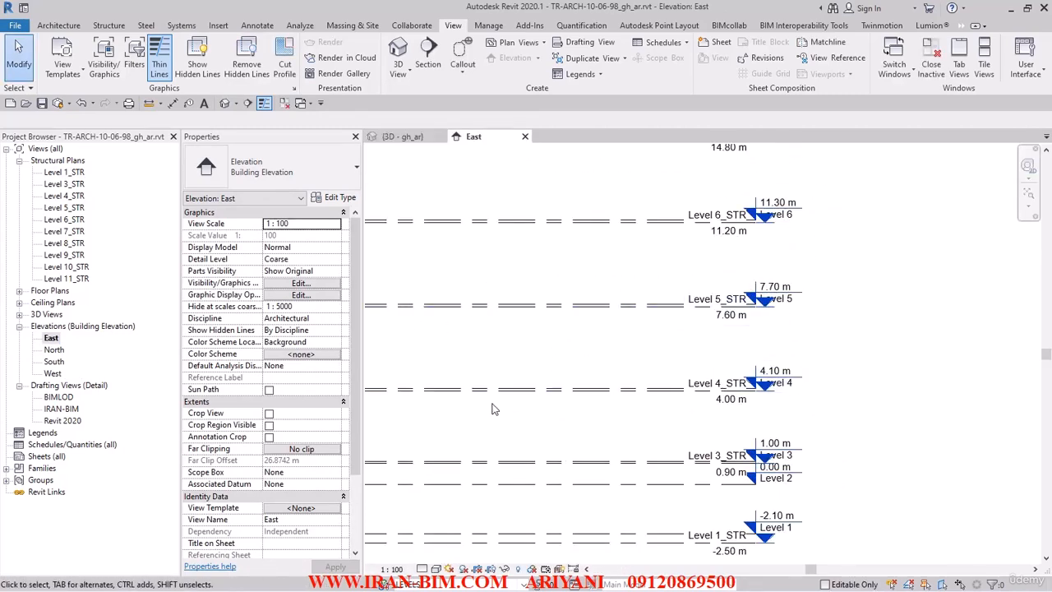
{"action": "left_click", "coordinate": [394, 569]}
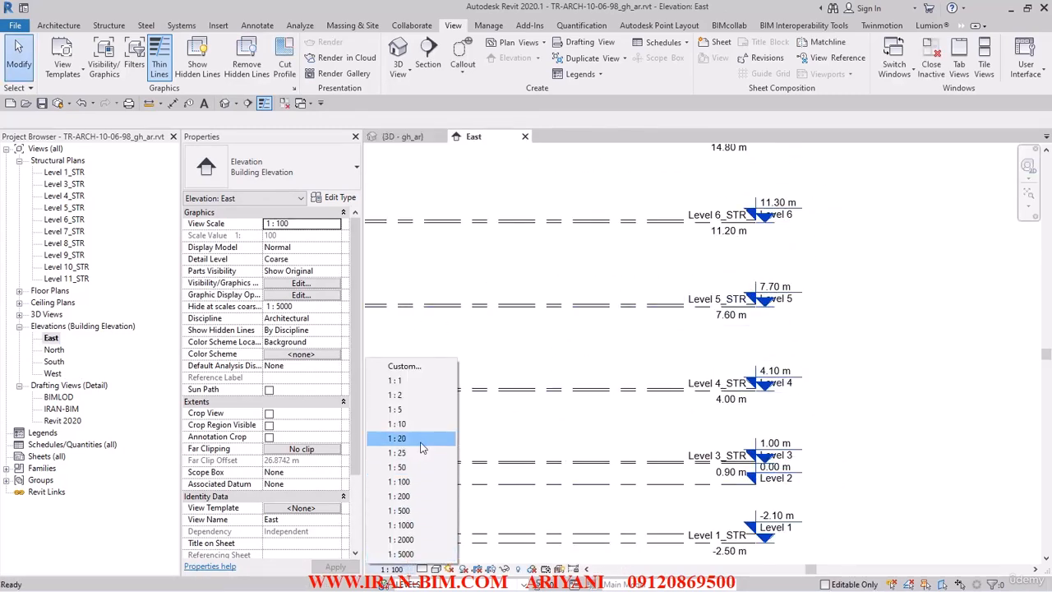
{"action": "left_click", "coordinate": [413, 467]}
{"action": "scroll", "coordinate": [639, 353], "scroll_direction": "down", "scroll_amount": 3}
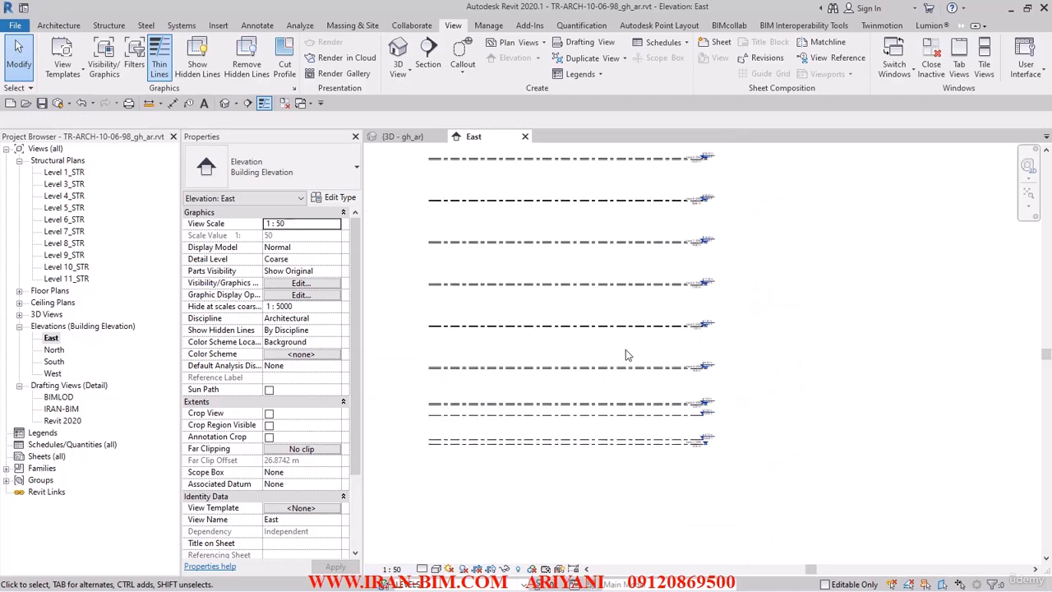
{"action": "middle_click_drag", "start_coordinate": [625, 350], "coordinate": [699, 414]}
Step: Select the structural and floor plans from Site to Level 1_STR and set all 22 to 1 : 50
{"action": "left_click", "coordinate": [76, 172]}
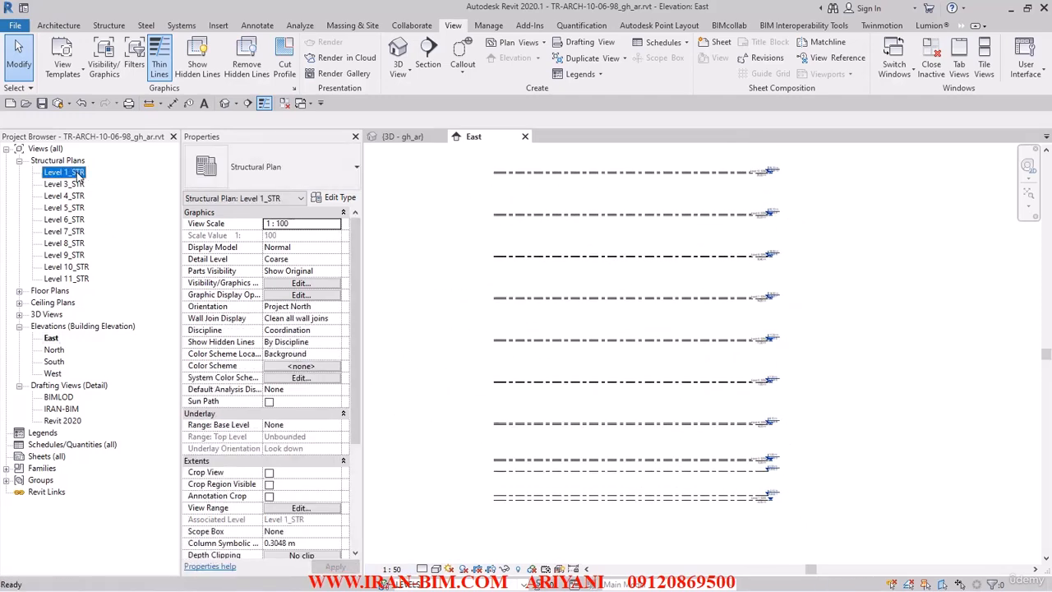
{"action": "left_click", "coordinate": [69, 279], "text": "shift"}
{"action": "left_click", "coordinate": [19, 291]}
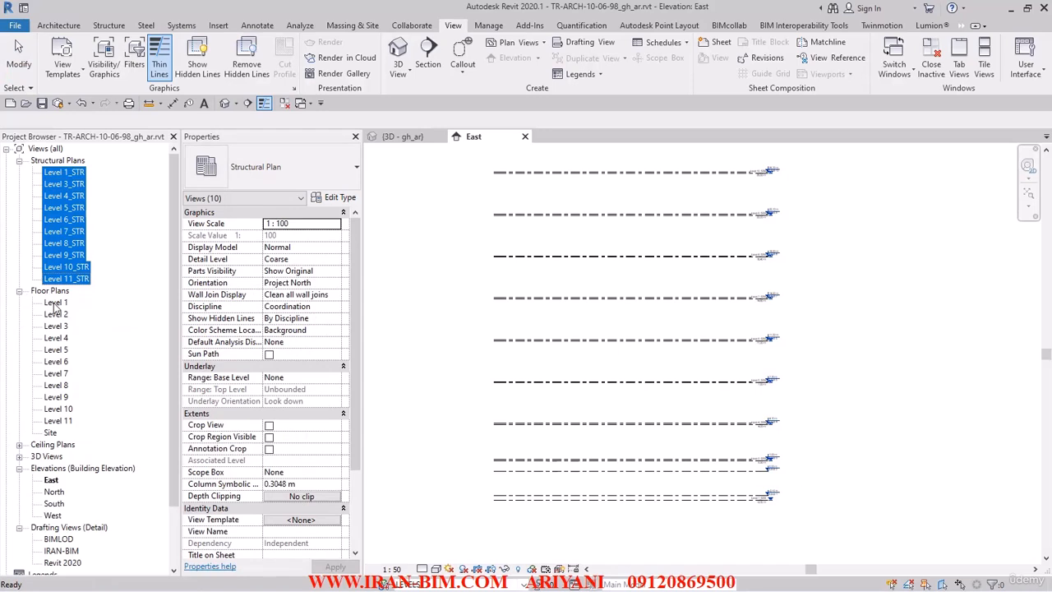
{"action": "left_click", "coordinate": [57, 421], "text": "shift"}
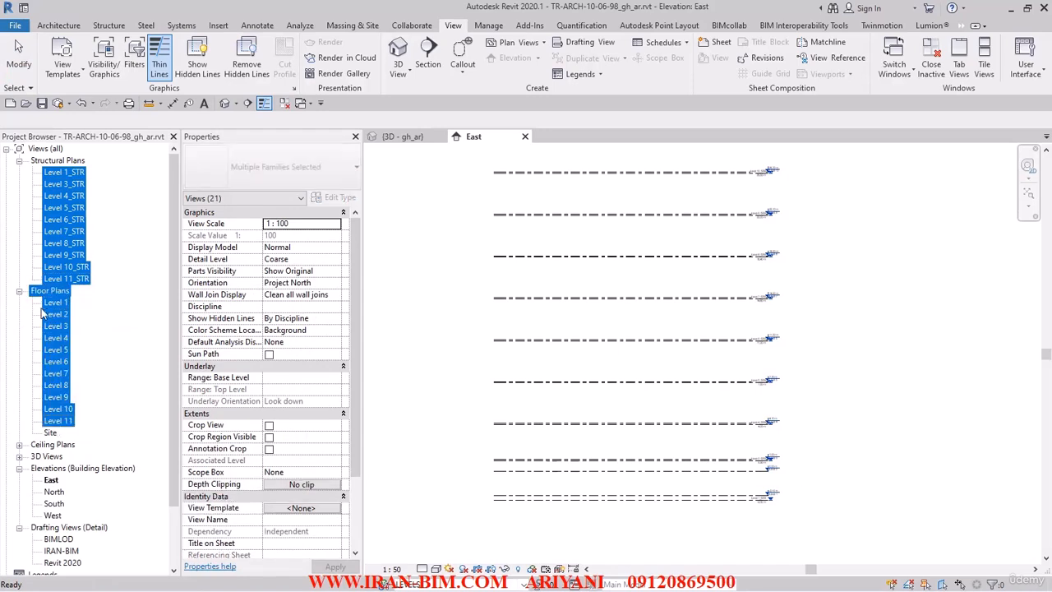
{"action": "scroll", "coordinate": [64, 370], "scroll_direction": "down", "scroll_amount": 3}
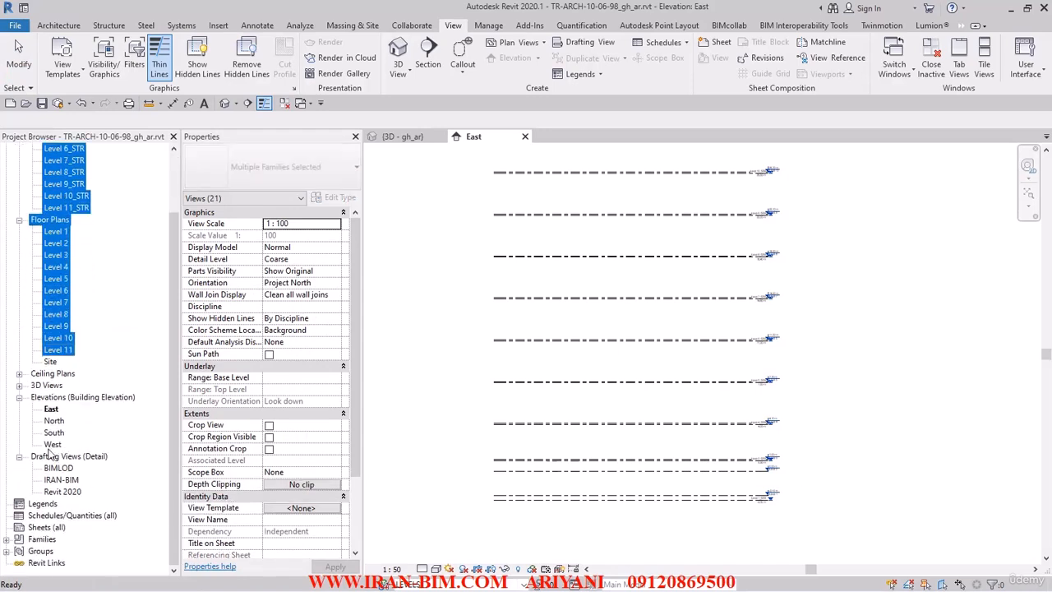
{"action": "left_click", "coordinate": [51, 444], "text": "shift"}
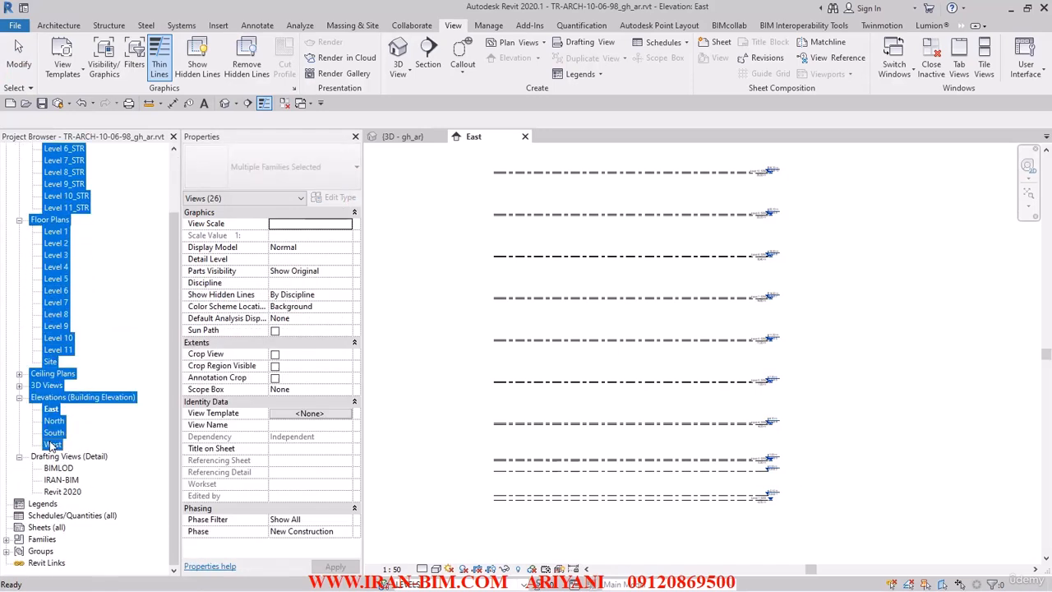
{"action": "left_click", "coordinate": [20, 386]}
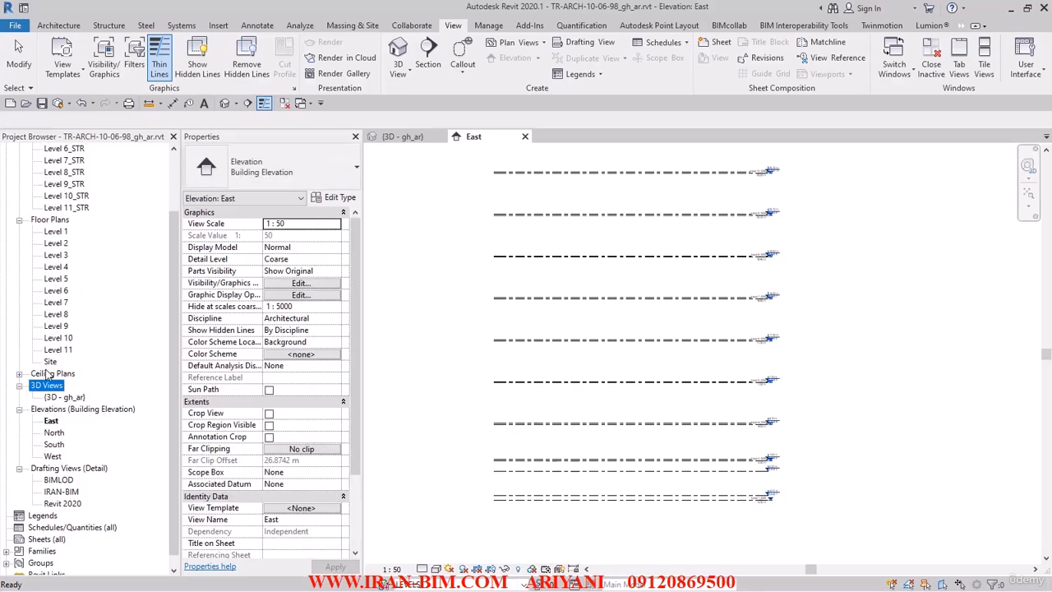
{"action": "left_click", "coordinate": [51, 362]}
{"action": "scroll", "coordinate": [80, 206], "scroll_direction": "up", "scroll_amount": 3}
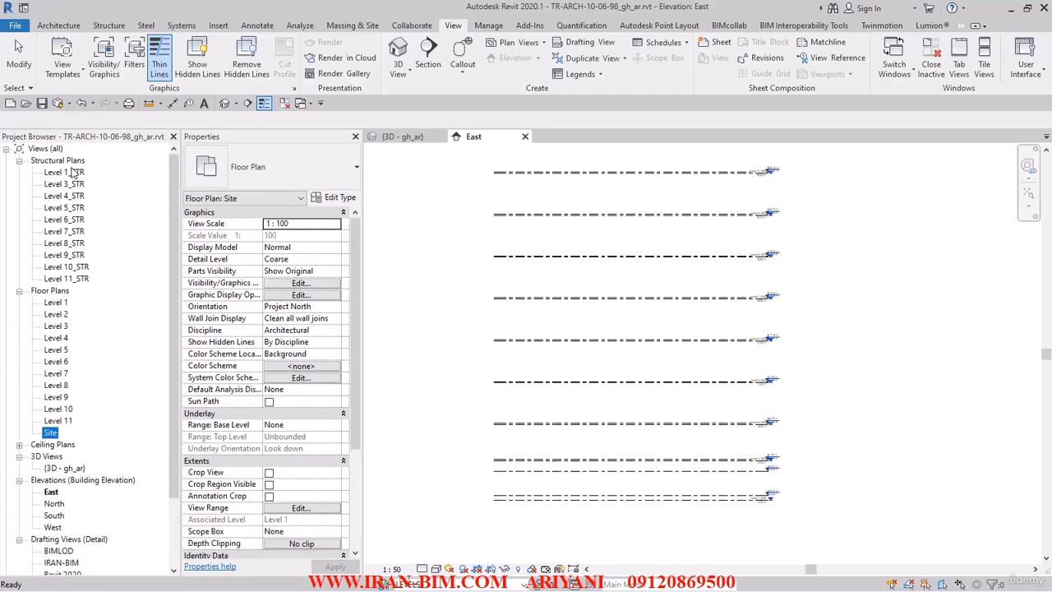
{"action": "left_click", "coordinate": [73, 172], "text": "shift"}
{"action": "left_click", "coordinate": [335, 227]}
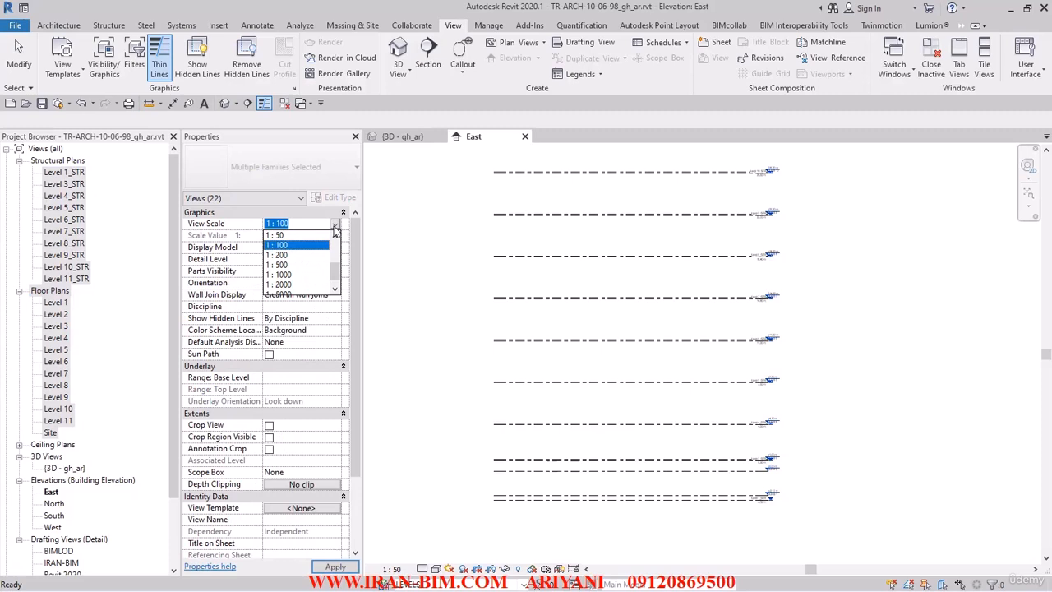
{"action": "left_click", "coordinate": [277, 236]}
Step: Set the four elevations, East through West, to a 1 : 50 view scale
{"action": "scroll", "coordinate": [77, 398], "scroll_direction": "down", "scroll_amount": 3}
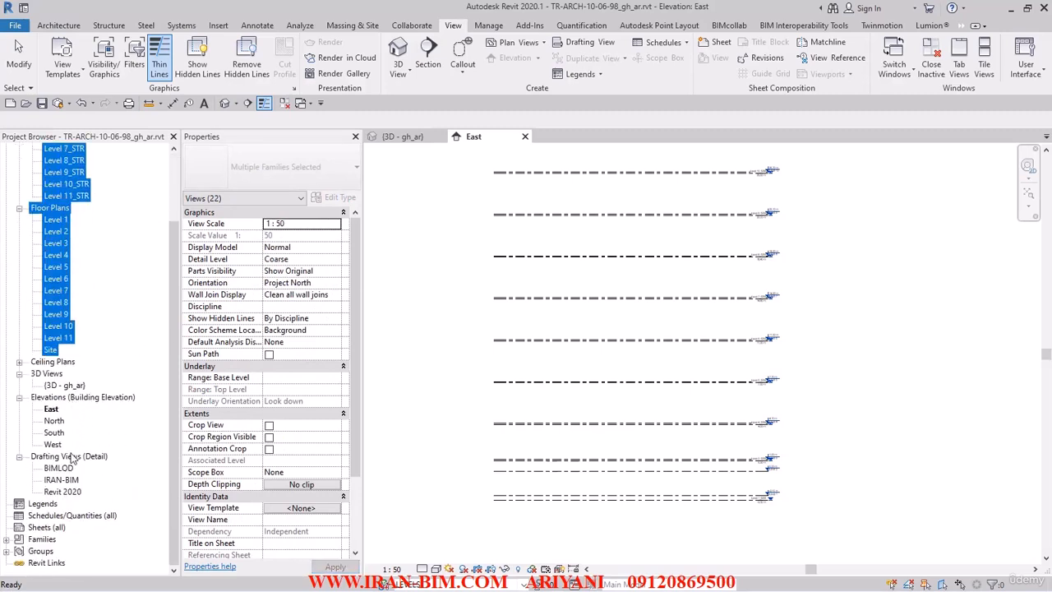
{"action": "left_click", "coordinate": [52, 444]}
{"action": "left_click", "coordinate": [51, 411], "text": "shift"}
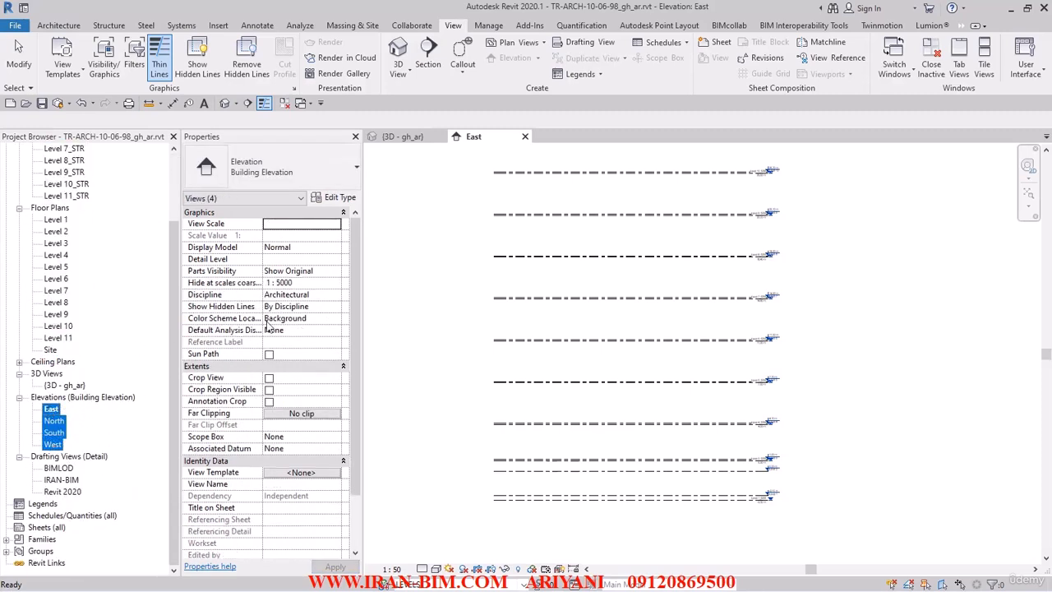
{"action": "left_click", "coordinate": [333, 227]}
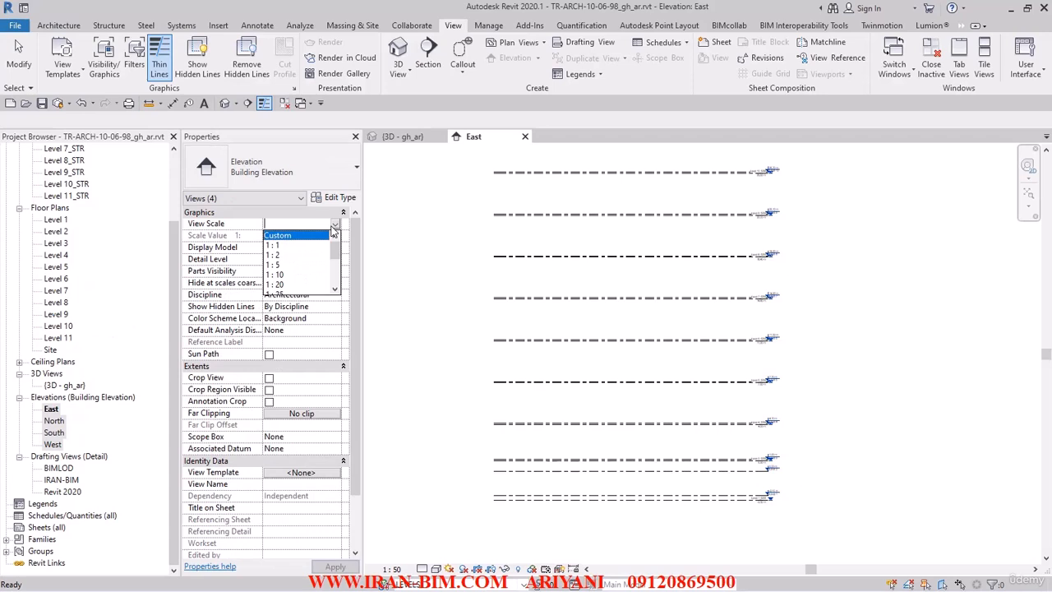
{"action": "scroll", "coordinate": [276, 263], "scroll_direction": "down", "scroll_amount": 2}
{"action": "left_click", "coordinate": [278, 245]}
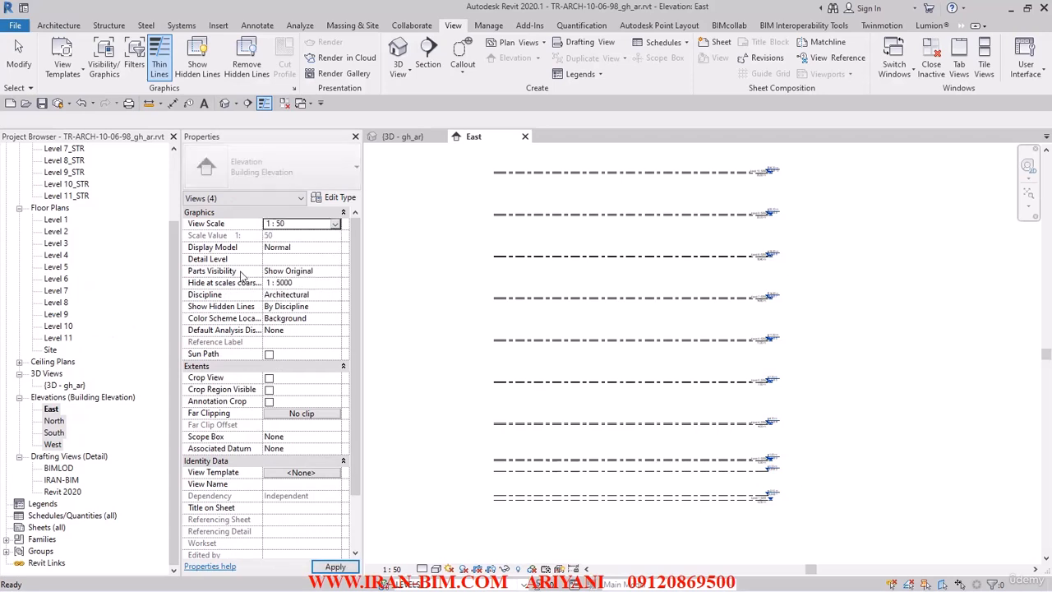
Step: Set ceiling plans Level 1 through Level 11 to a 1 : 50 view scale
{"action": "left_click", "coordinate": [19, 362]}
{"action": "left_click", "coordinate": [56, 374]}
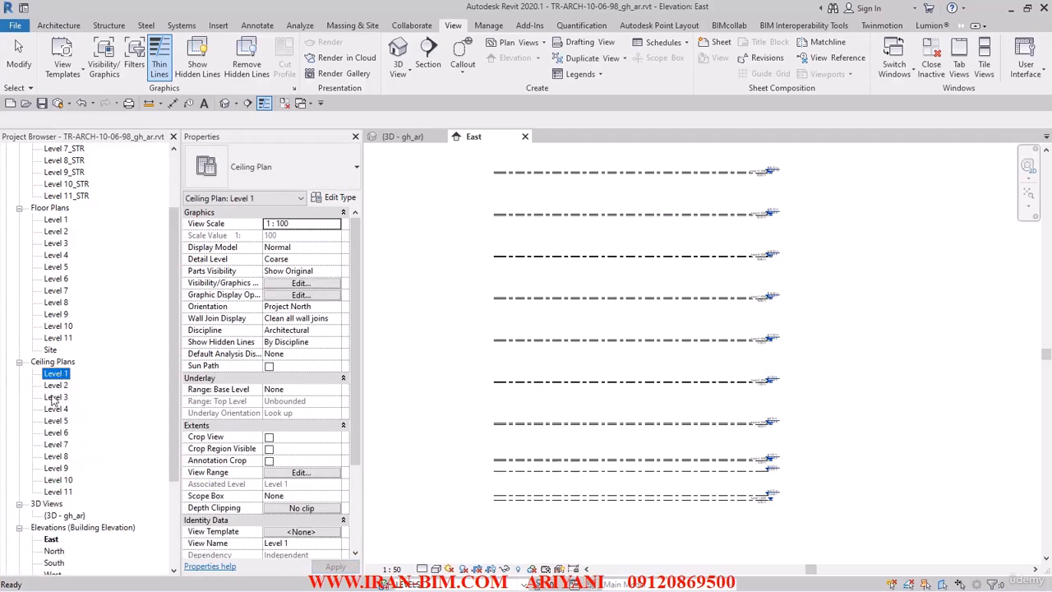
{"action": "left_click", "coordinate": [59, 492], "text": "shift"}
{"action": "left_click", "coordinate": [328, 230]}
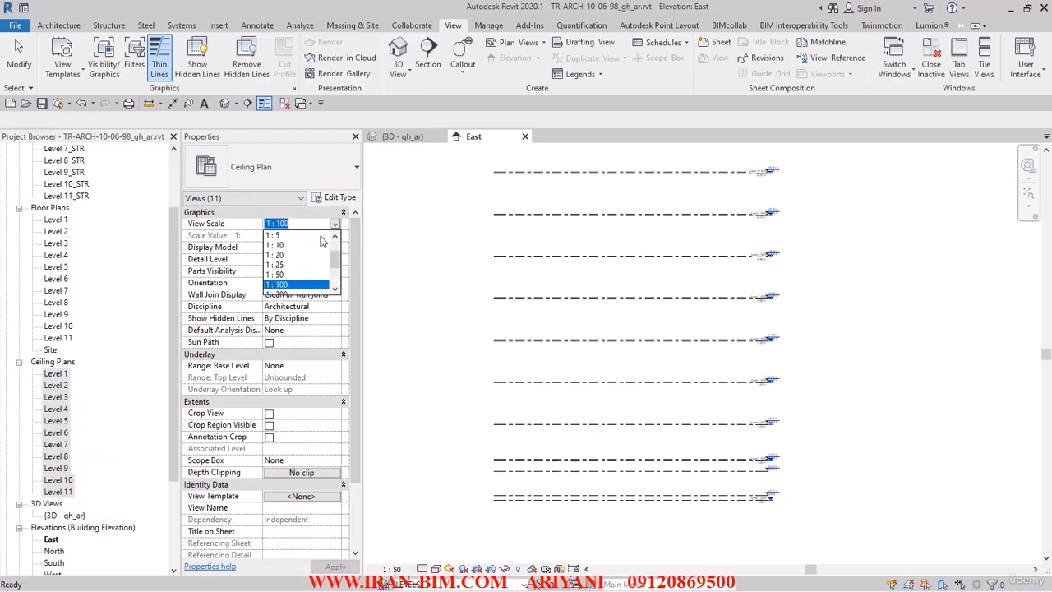
{"action": "left_click", "coordinate": [283, 273]}
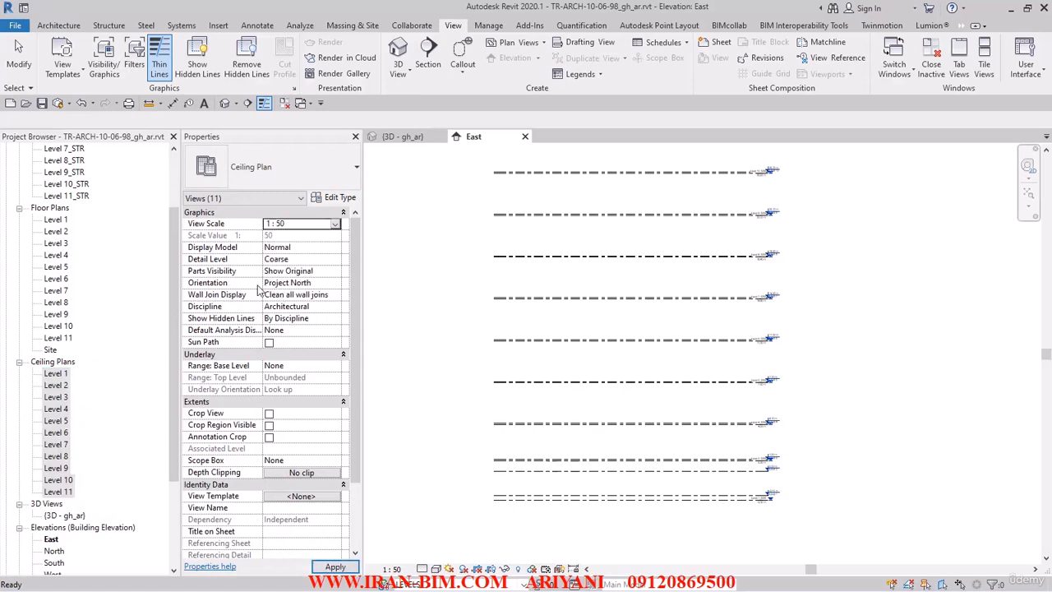
{"action": "left_click", "coordinate": [20, 361]}
{"action": "left_click", "coordinate": [414, 325]}
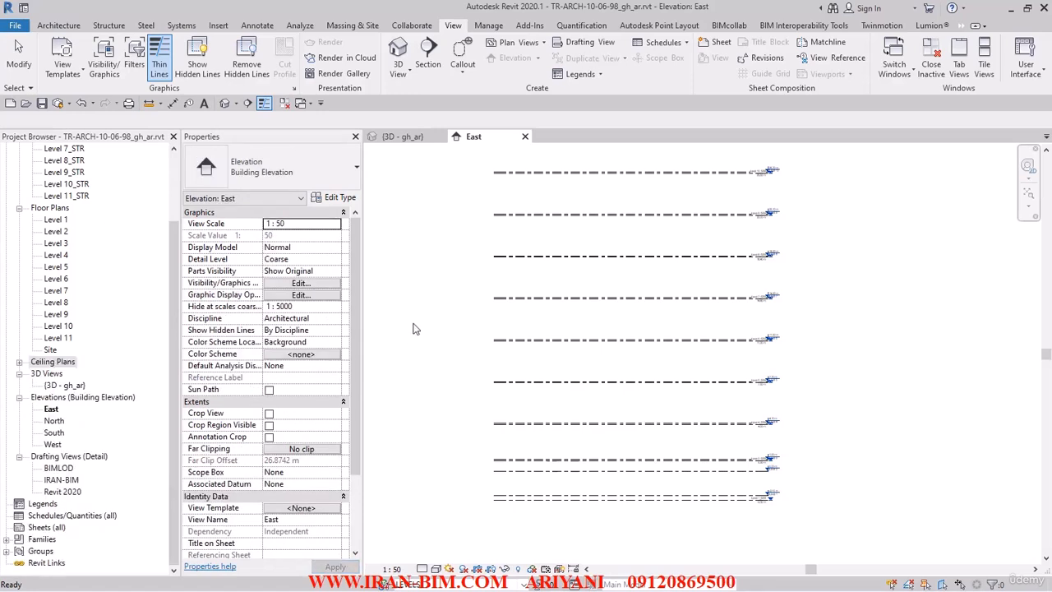
{"action": "middle_click_drag", "start_coordinate": [638, 388], "coordinate": [611, 334]}
Step: Window-select all 21 levels in the East elevation and reset them to 3D extents
{"action": "left_click", "coordinate": [19, 208]}
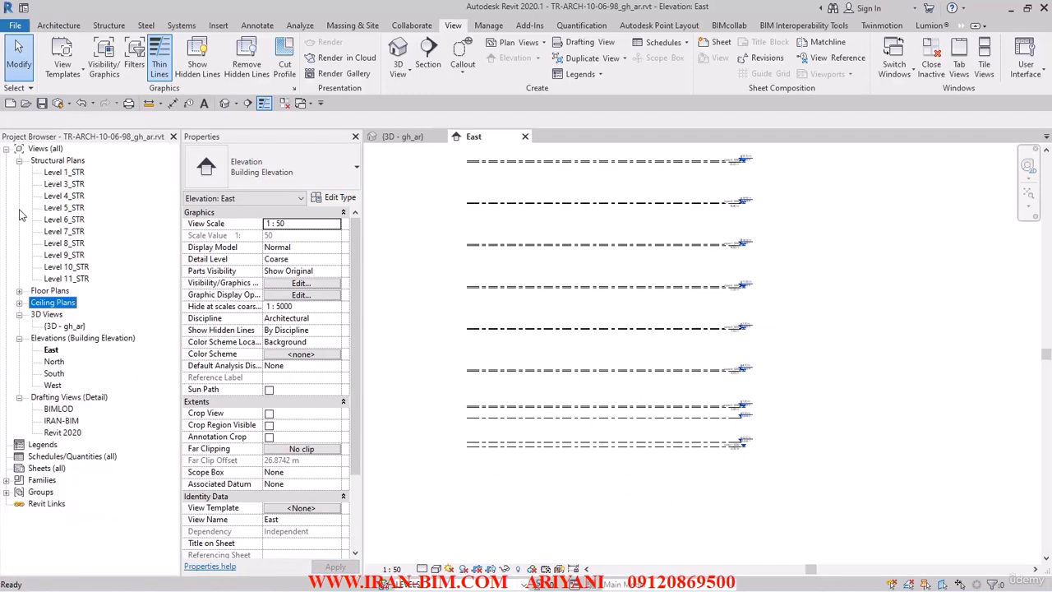
{"action": "left_click", "coordinate": [437, 302]}
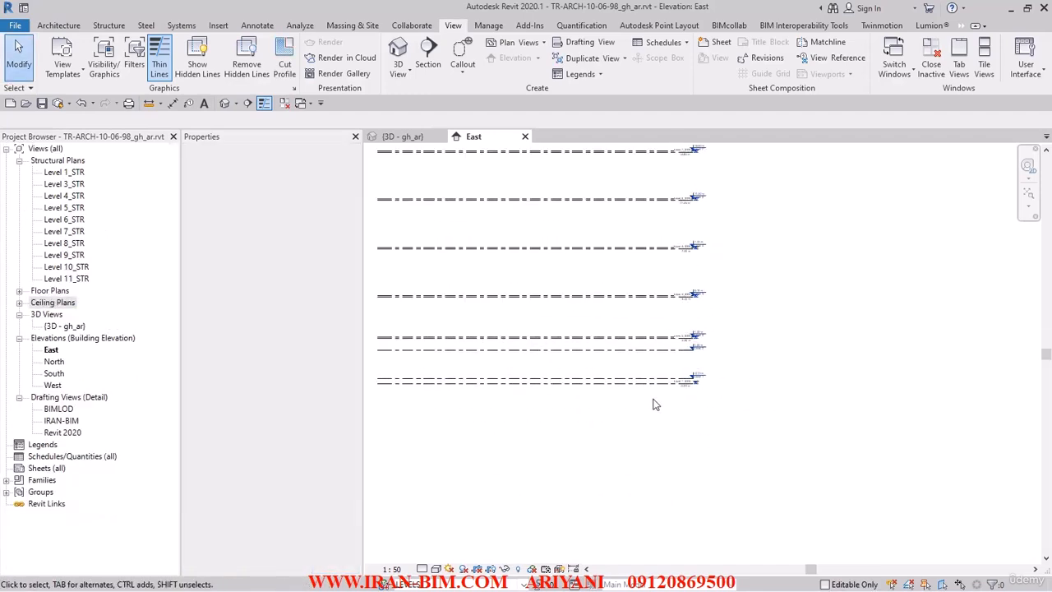
{"action": "scroll", "coordinate": [698, 411], "scroll_direction": "up", "scroll_amount": 5}
{"action": "middle_click_drag", "start_coordinate": [706, 274], "coordinate": [810, 460]}
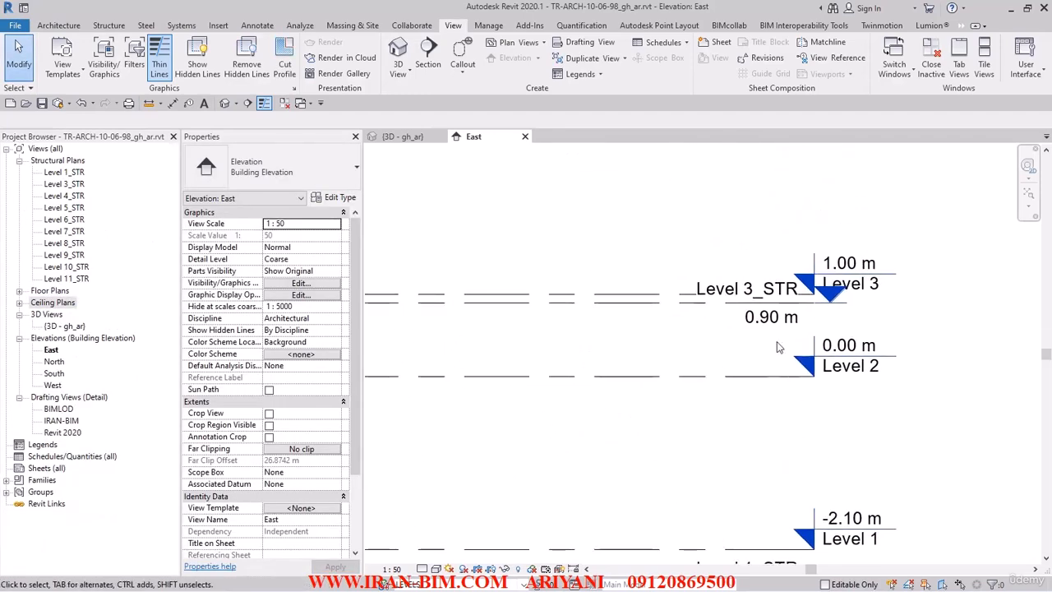
{"action": "middle_click_drag", "start_coordinate": [774, 315], "coordinate": [777, 213]}
{"action": "middle_click_drag", "start_coordinate": [774, 337], "coordinate": [809, 313]}
{"action": "scroll", "coordinate": [734, 327], "scroll_direction": "down", "scroll_amount": 7}
{"action": "left_click_drag", "start_coordinate": [718, 469], "coordinate": [586, 168]}
{"action": "right_click", "coordinate": [623, 240]}
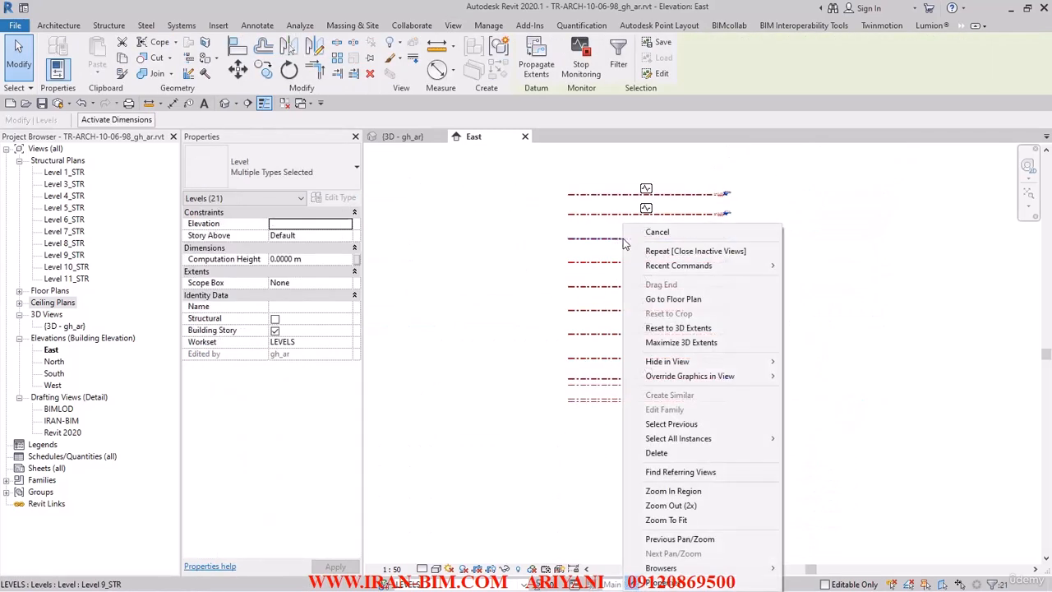
{"action": "left_click", "coordinate": [663, 344]}
Step: Clear the selection and zoom in to inspect the Level 7 level heads
{"action": "left_click", "coordinate": [536, 327]}
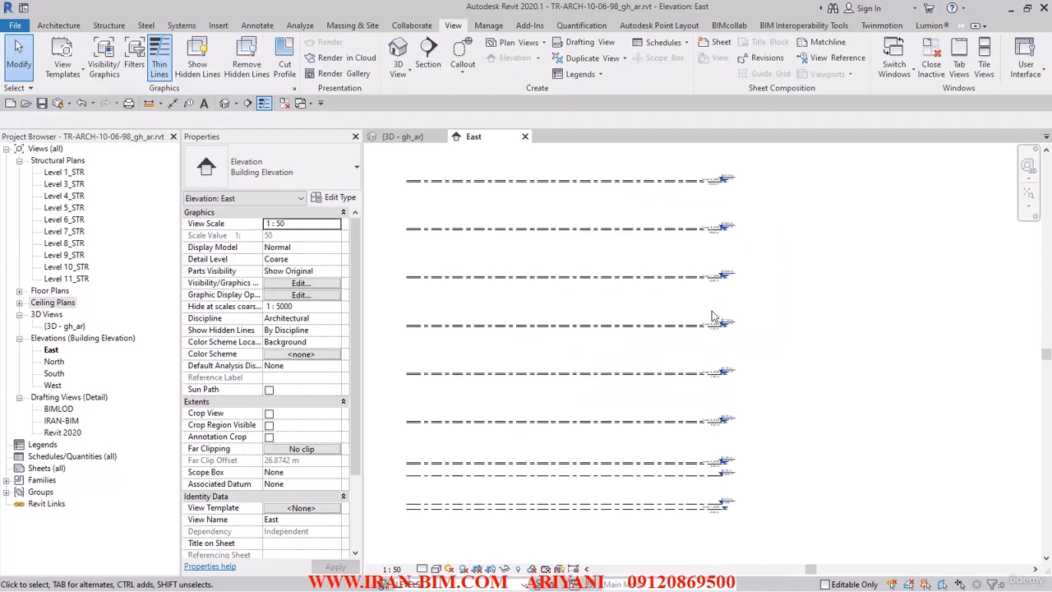
{"action": "scroll", "coordinate": [732, 269], "scroll_direction": "up", "scroll_amount": 4}
{"action": "scroll", "coordinate": [731, 250], "scroll_direction": "up", "scroll_amount": 5}
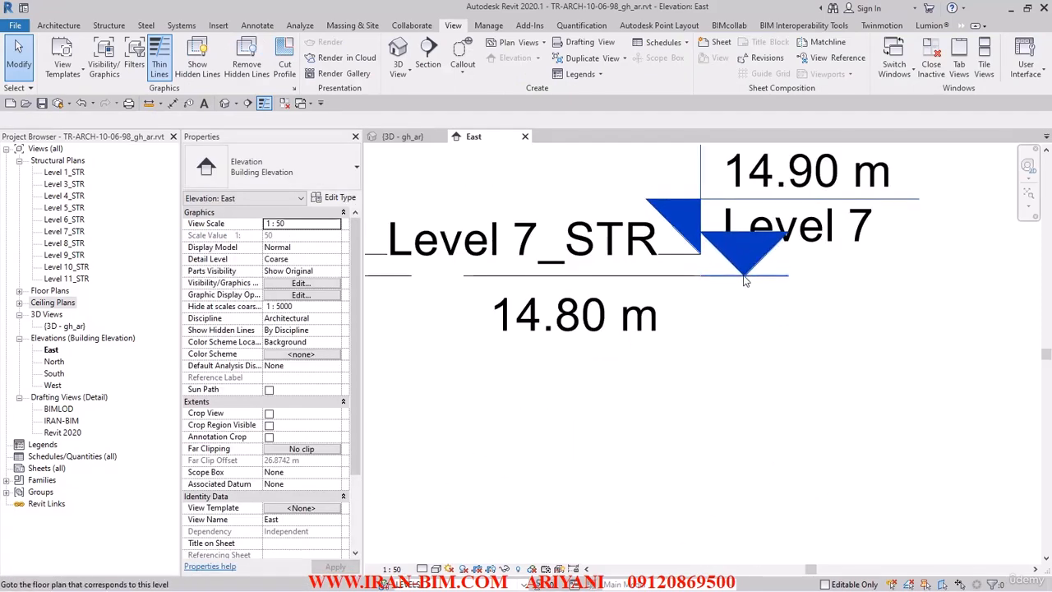
{"action": "scroll", "coordinate": [716, 277], "scroll_direction": "down", "scroll_amount": 2}
Step: Copy the STR LEVEL type's Symbol name, M_Level Head - Triangle, from Level 7_STR
{"action": "left_click", "coordinate": [625, 275]}
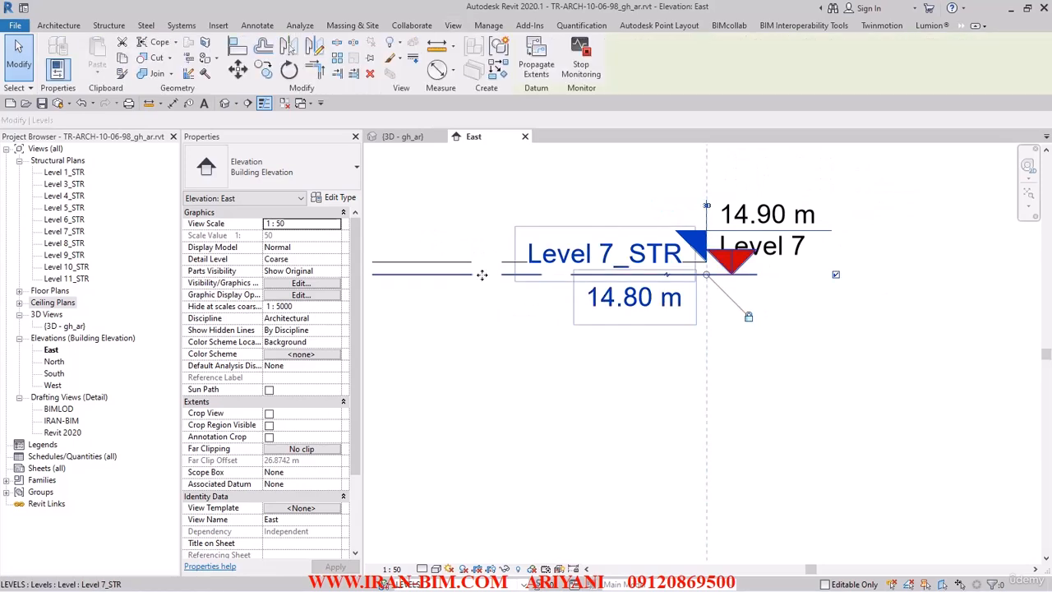
{"action": "left_click", "coordinate": [344, 198]}
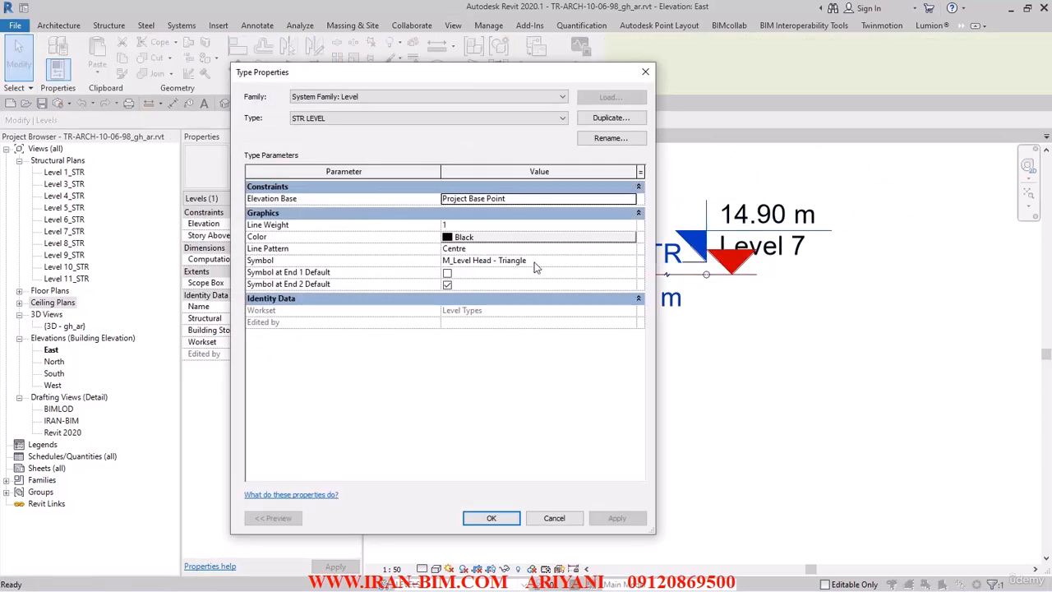
{"action": "left_click", "coordinate": [538, 261]}
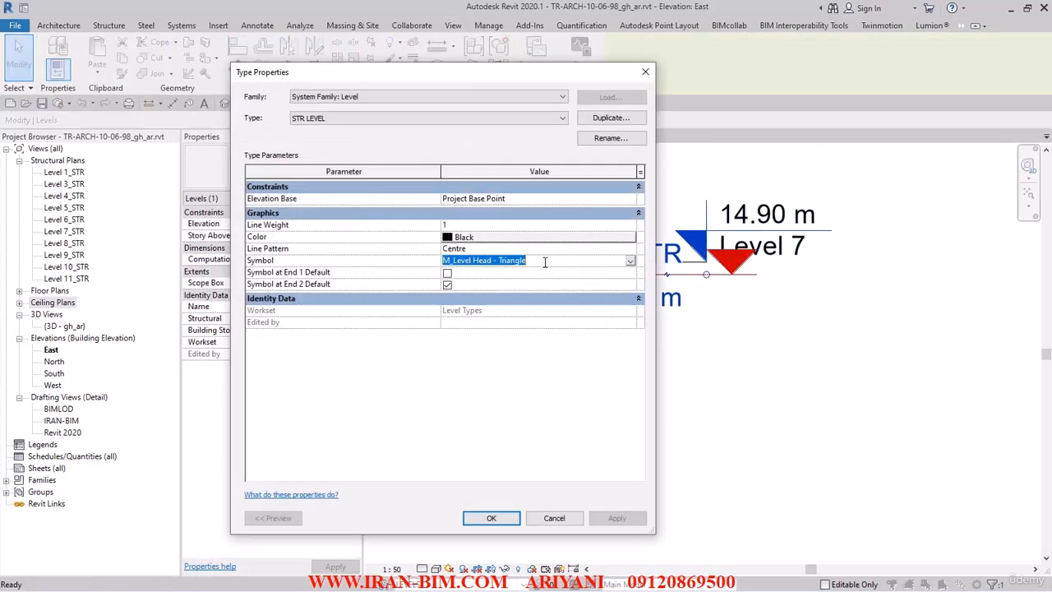
{"action": "left_click", "coordinate": [491, 519]}
{"action": "left_click", "coordinate": [472, 484]}
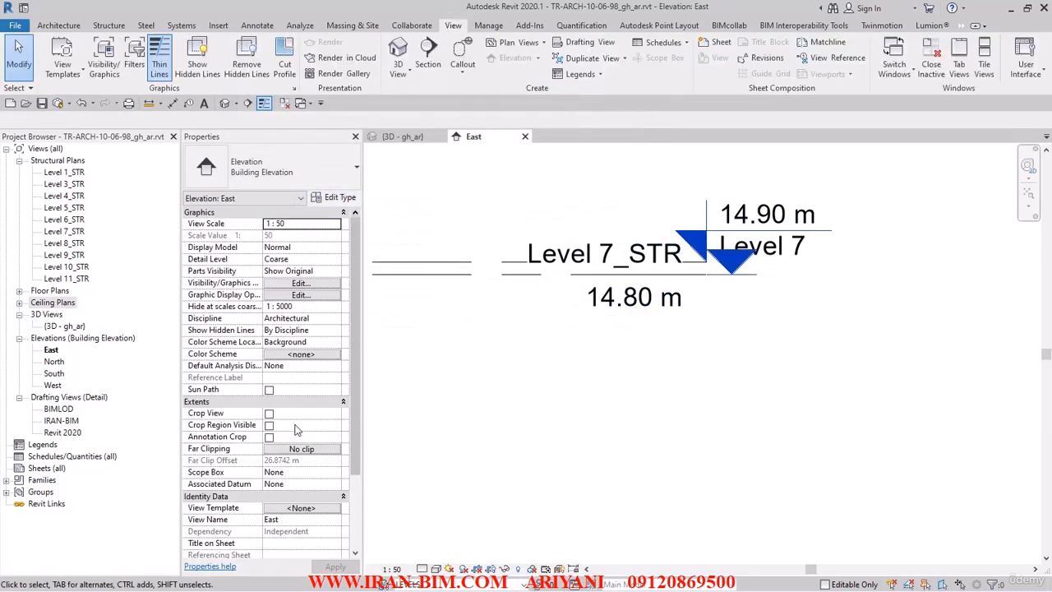
{"action": "right_click", "coordinate": [43, 473]}
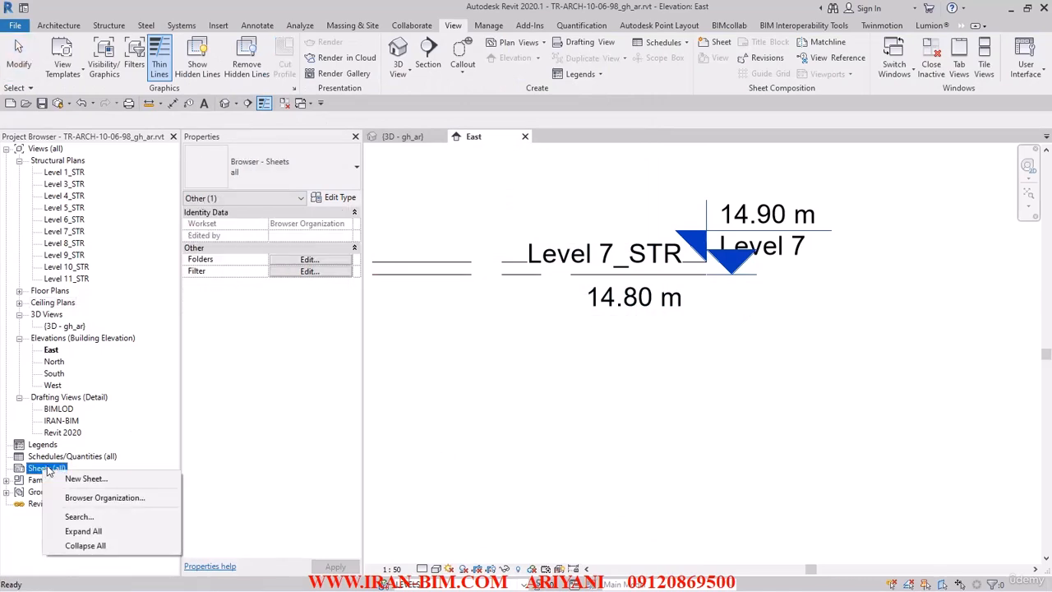
Step: Find M_Level Head - Triangle in the Project Browser and open the family for editing
{"action": "left_click", "coordinate": [79, 517]}
{"action": "key", "text": "ctrl+v"}
{"action": "left_click", "coordinate": [471, 300]}
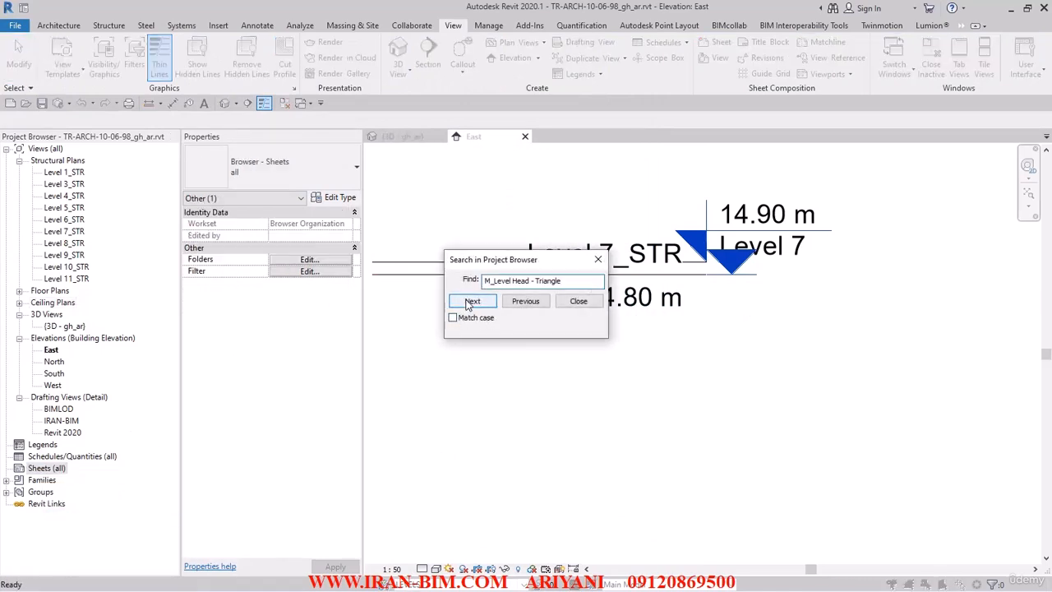
{"action": "left_click", "coordinate": [598, 259]}
{"action": "scroll", "coordinate": [101, 444], "scroll_direction": "down", "scroll_amount": 4}
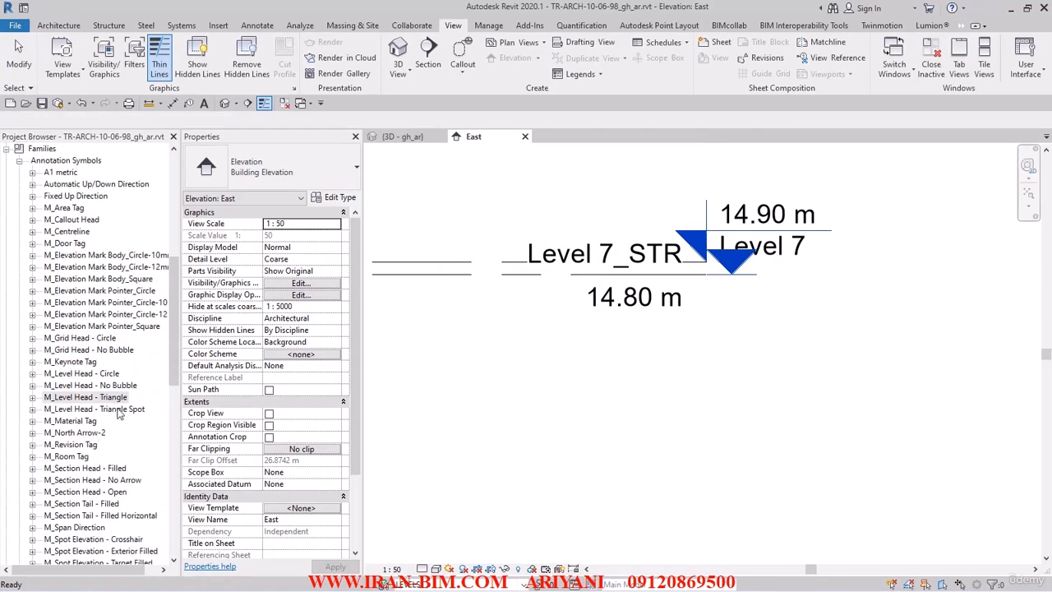
{"action": "left_click", "coordinate": [105, 398]}
{"action": "right_click", "coordinate": [105, 399]}
{"action": "left_click", "coordinate": [152, 466]}
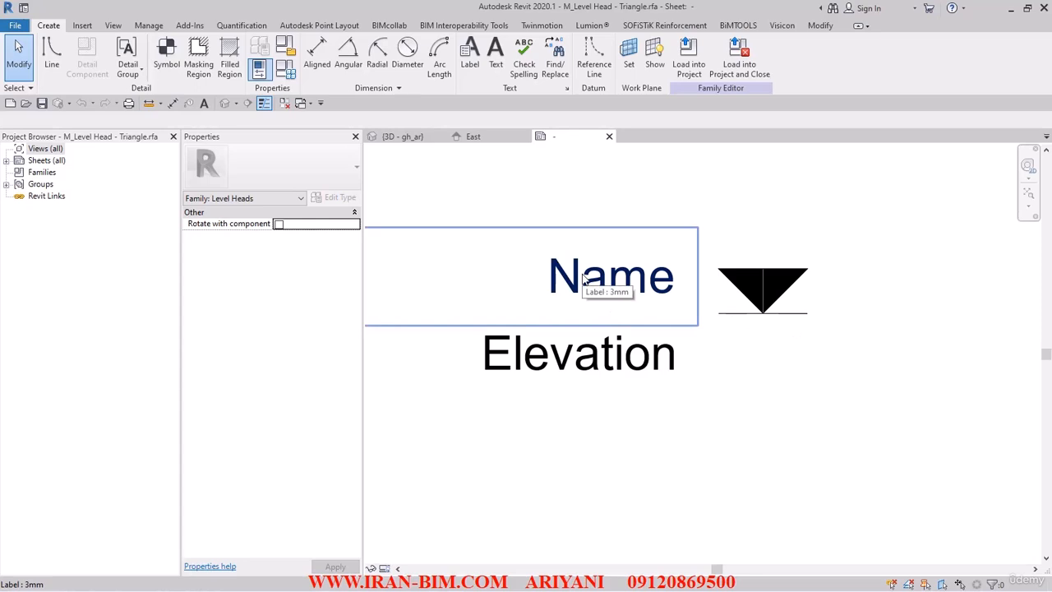
Step: Make Reference Planes visible in the family view via VV
{"action": "key", "text": "v"}
{"action": "key", "text": "v"}
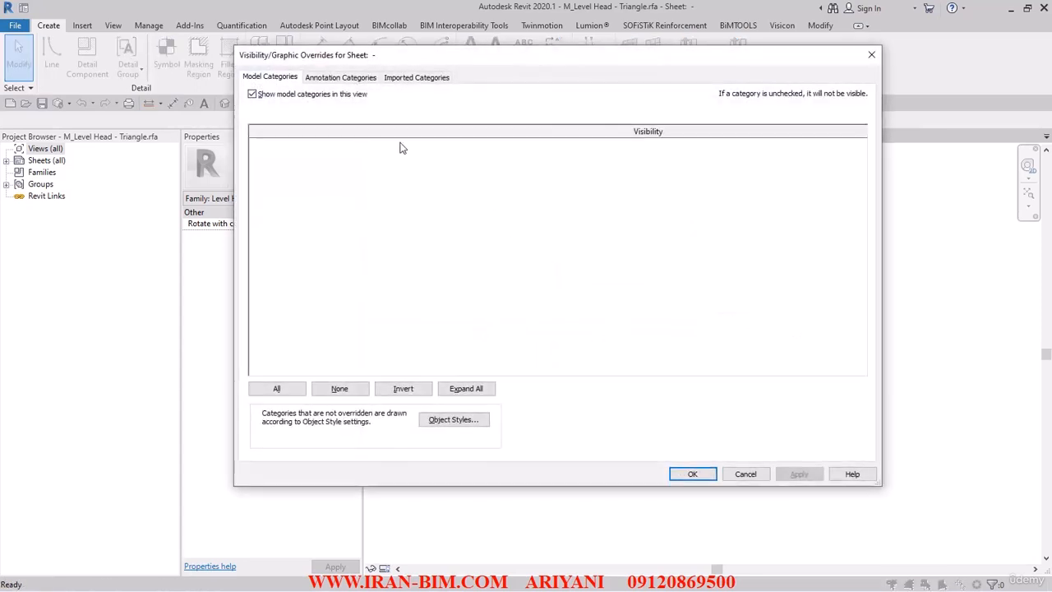
{"action": "left_click", "coordinate": [333, 77]}
{"action": "left_click", "coordinate": [267, 191]}
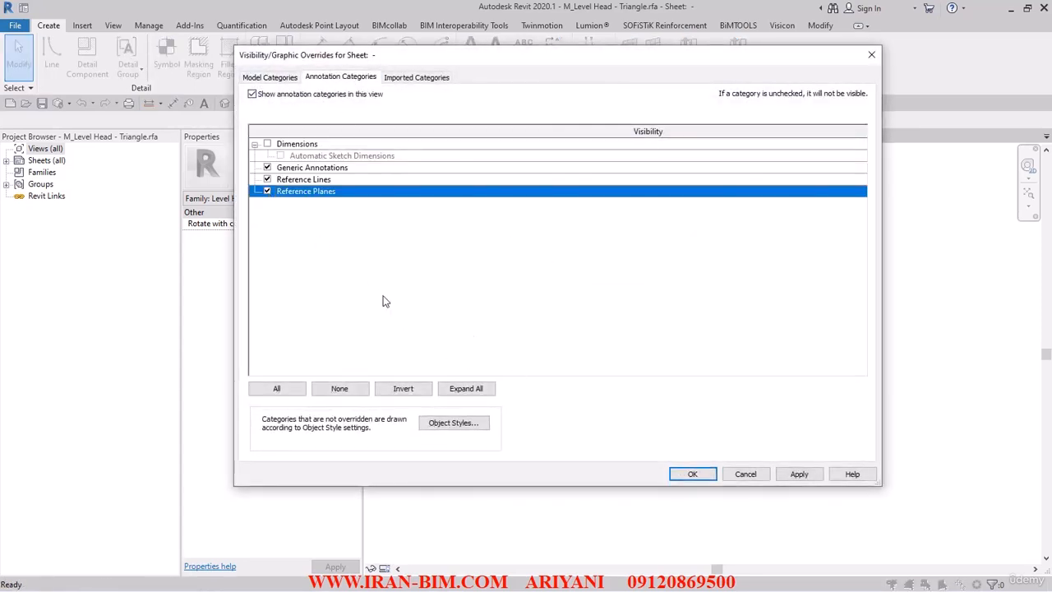
{"action": "left_click", "coordinate": [680, 471]}
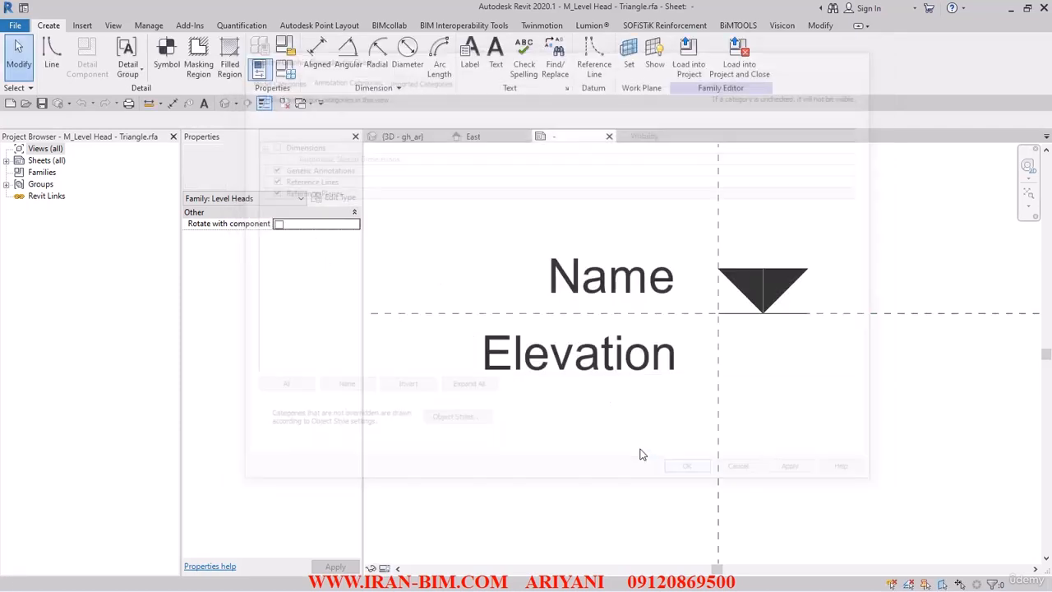
Step: Mirror the whole triangle symbol across the horizontal reference plane
{"action": "middle_click_drag", "start_coordinate": [711, 338], "coordinate": [559, 336]}
{"action": "left_click_drag", "start_coordinate": [534, 213], "coordinate": [754, 408]}
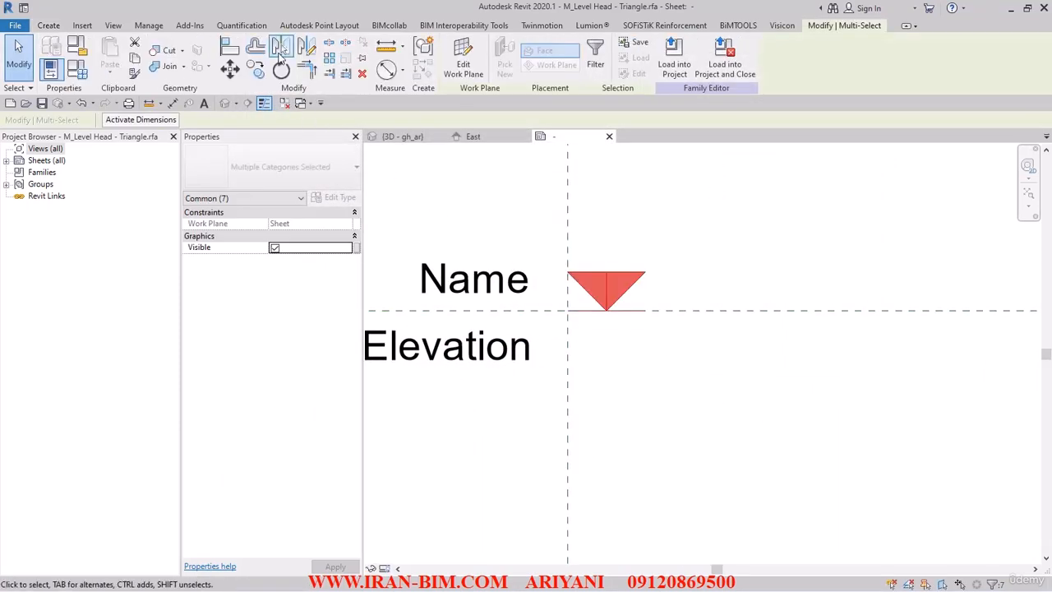
{"action": "left_click", "coordinate": [280, 49]}
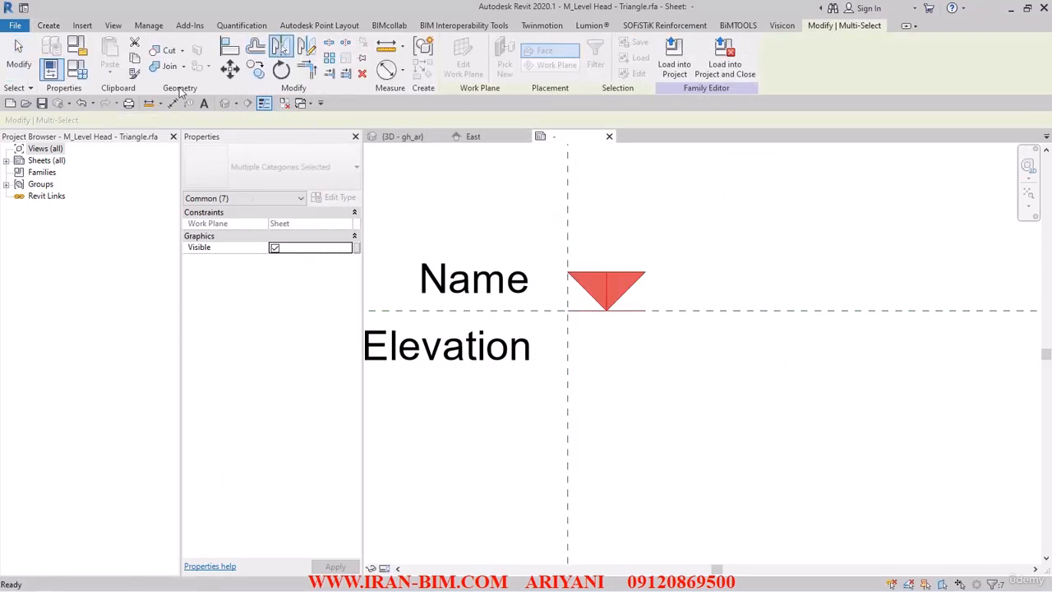
{"action": "left_click", "coordinate": [522, 311]}
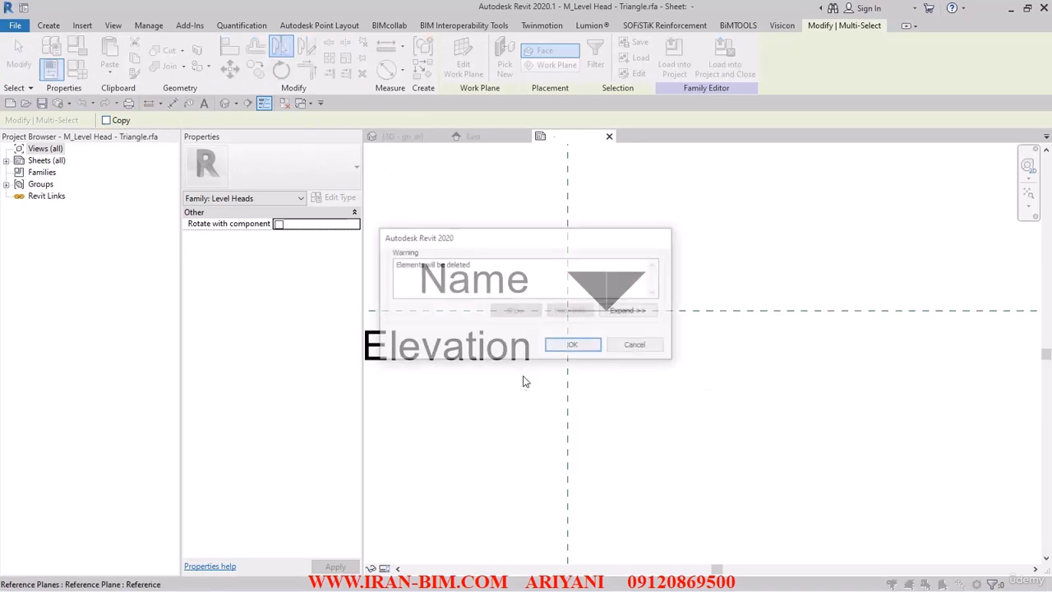
{"action": "left_click", "coordinate": [574, 345]}
{"action": "left_click", "coordinate": [655, 413]}
Step: Load the flipped family into the project without saving the family file
{"action": "scroll", "coordinate": [651, 410], "scroll_direction": "down", "scroll_amount": 2}
{"action": "middle_click_drag", "start_coordinate": [642, 416], "coordinate": [695, 411]}
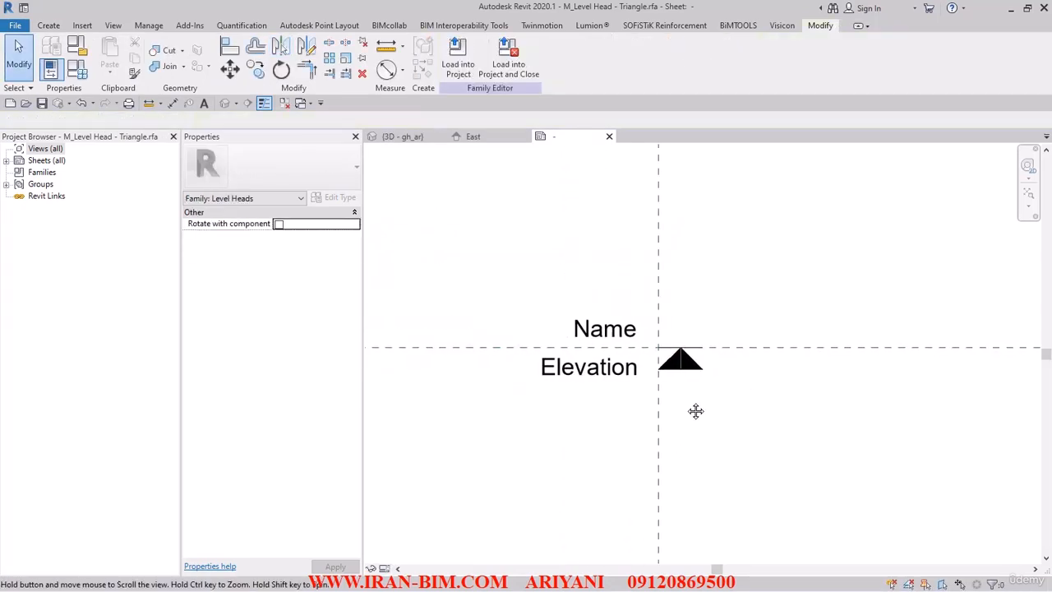
{"action": "scroll", "coordinate": [610, 338], "scroll_direction": "up", "scroll_amount": 1}
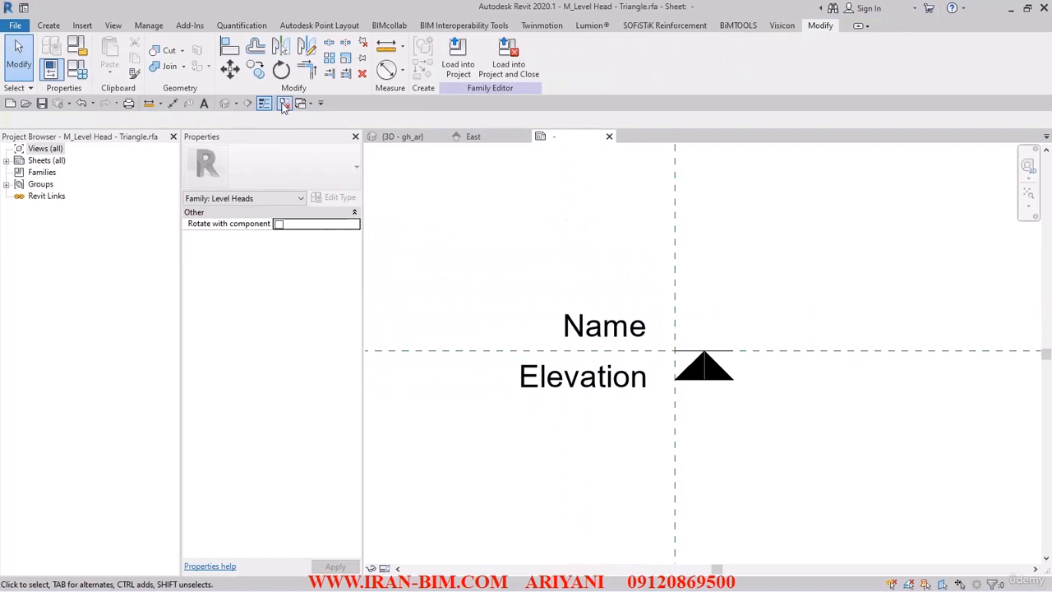
{"action": "left_click", "coordinate": [283, 104]}
{"action": "left_click", "coordinate": [507, 68]}
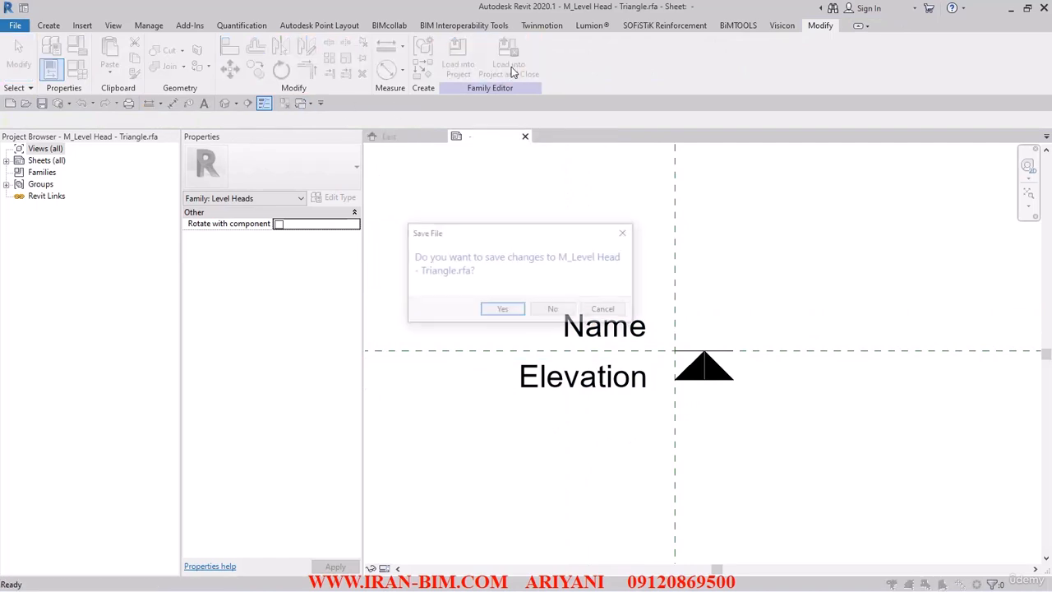
{"action": "left_click", "coordinate": [553, 310]}
Step: Overwrite the family, confirm Level 5_STR's triangle sits below its line, then reopen the family
{"action": "left_click", "coordinate": [509, 299]}
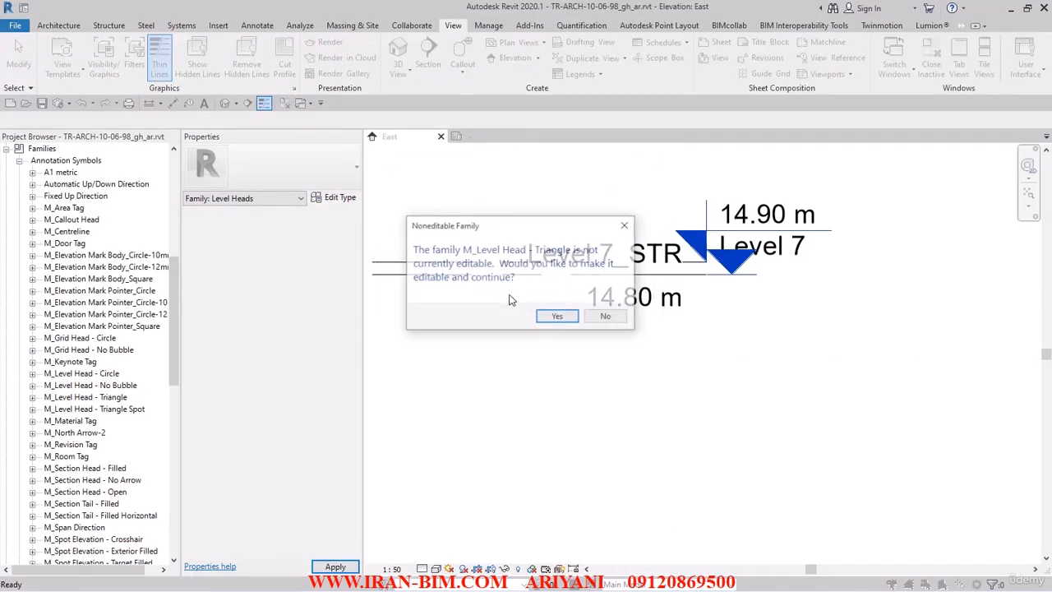
{"action": "left_click", "coordinate": [558, 317]}
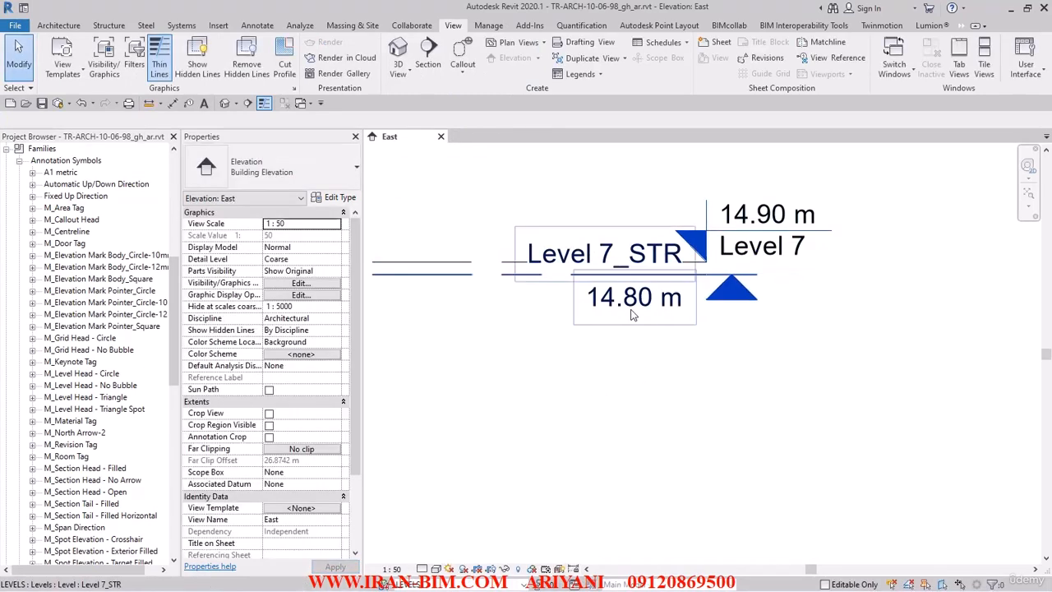
{"action": "scroll", "coordinate": [668, 341], "scroll_direction": "down", "scroll_amount": 5}
{"action": "scroll", "coordinate": [701, 448], "scroll_direction": "up", "scroll_amount": 5}
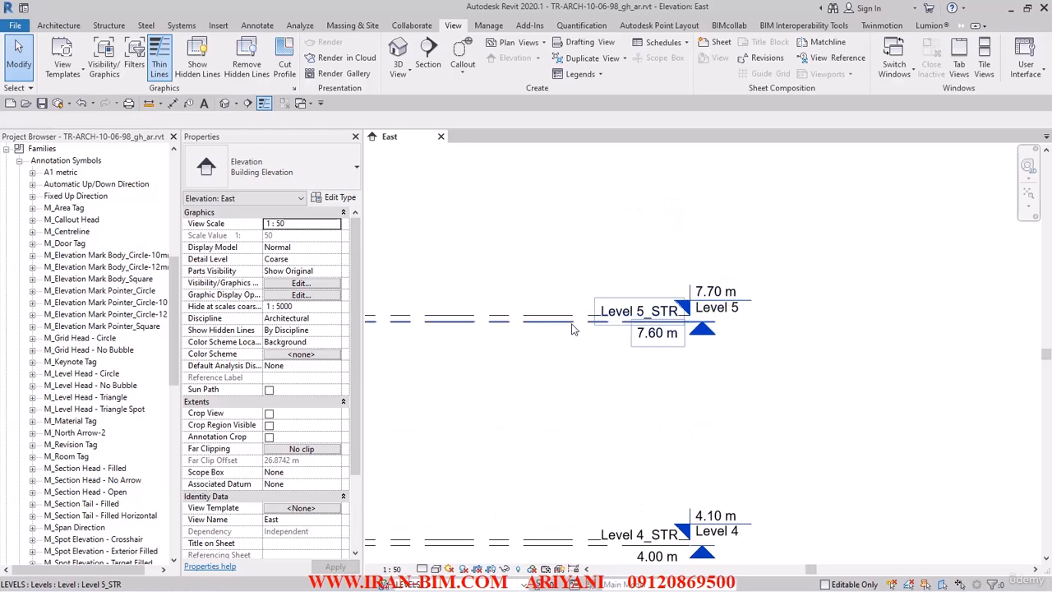
{"action": "left_click", "coordinate": [575, 319]}
{"action": "scroll", "coordinate": [682, 327], "scroll_direction": "up", "scroll_amount": 3}
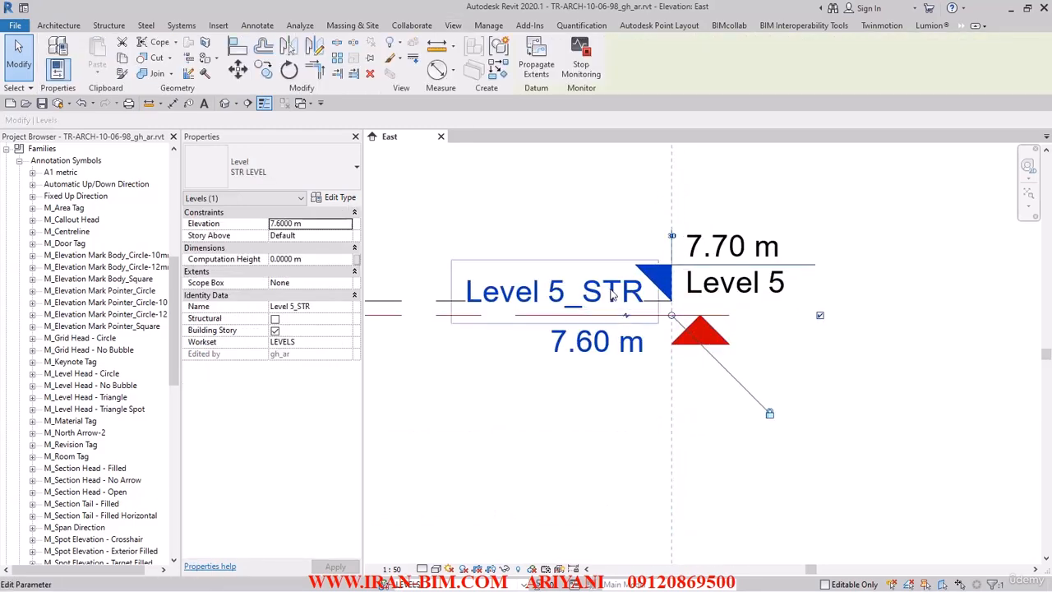
{"action": "left_click", "coordinate": [450, 207]}
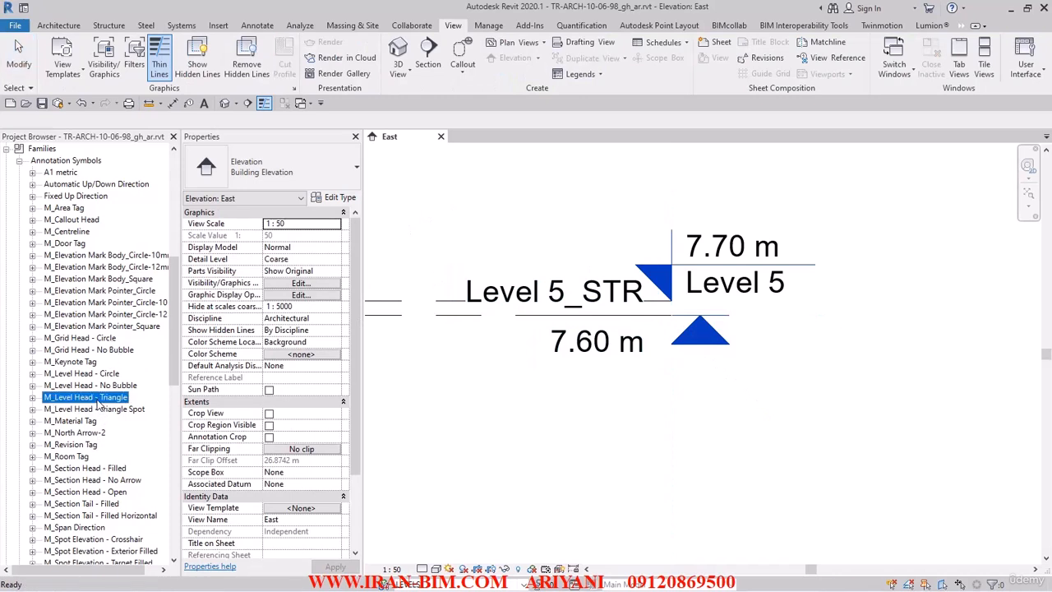
{"action": "right_click", "coordinate": [99, 400]}
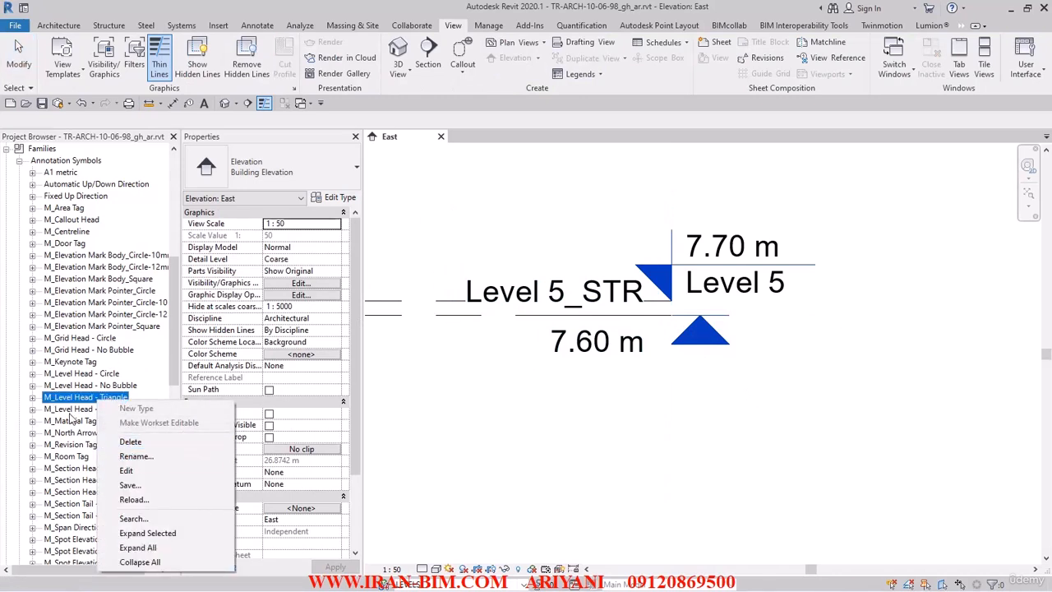
{"action": "left_click", "coordinate": [125, 470]}
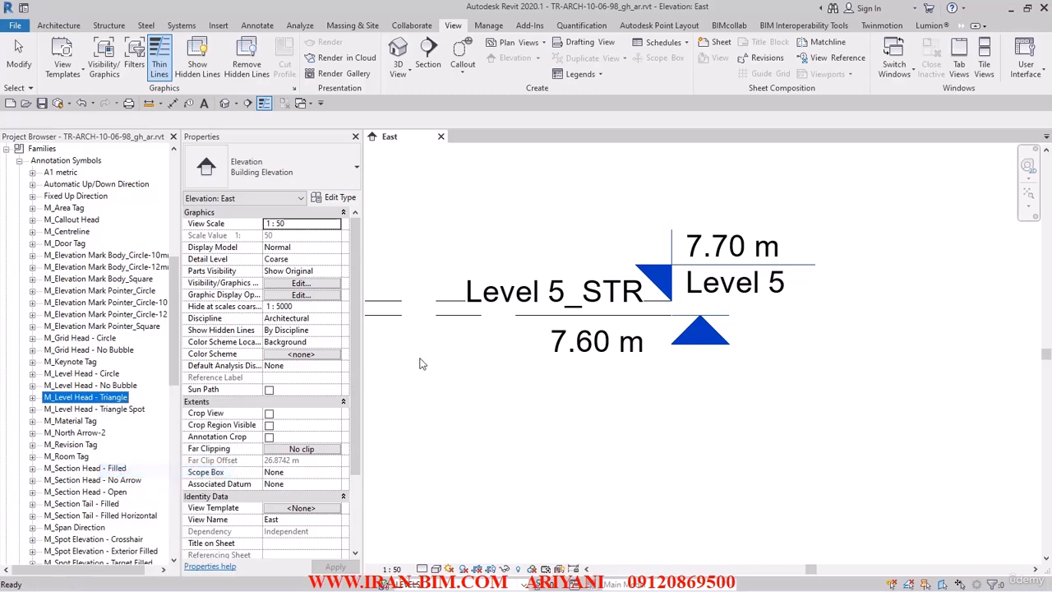
Step: Move the triangle symbol so its apex sits on the vertical reference plane
{"action": "scroll", "coordinate": [724, 362], "scroll_direction": "up", "scroll_amount": 1}
{"action": "middle_click_drag", "start_coordinate": [723, 363], "coordinate": [619, 382]}
{"action": "scroll", "coordinate": [667, 356], "scroll_direction": "up", "scroll_amount": 4}
{"action": "scroll", "coordinate": [613, 368], "scroll_direction": "up", "scroll_amount": 3}
{"action": "left_click_drag", "start_coordinate": [529, 243], "coordinate": [715, 440]}
{"action": "left_click", "coordinate": [230, 69]}
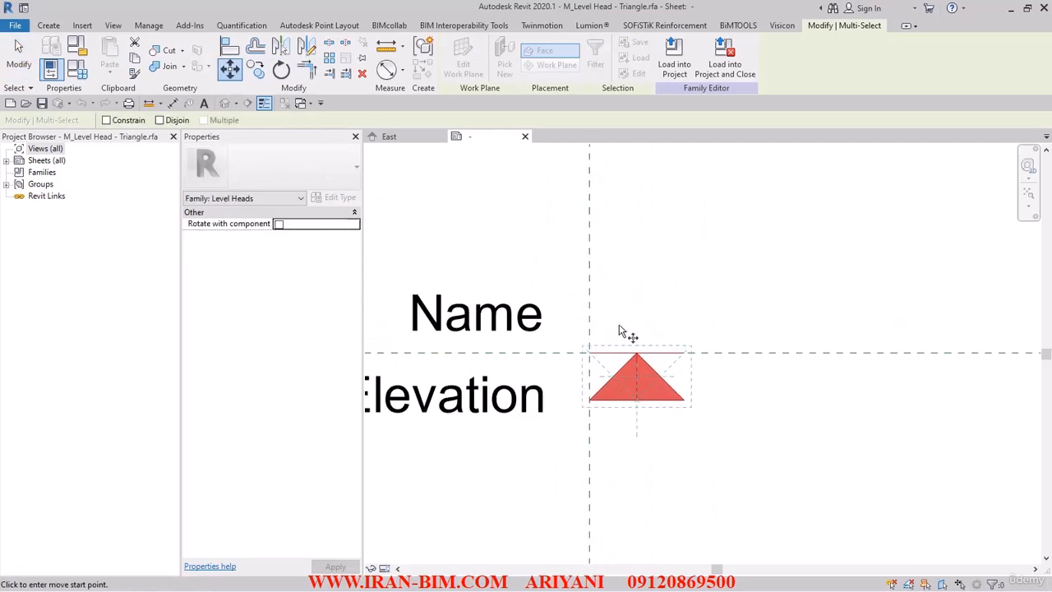
{"action": "scroll", "coordinate": [622, 329], "scroll_direction": "up", "scroll_amount": 2}
{"action": "left_click", "coordinate": [585, 351]}
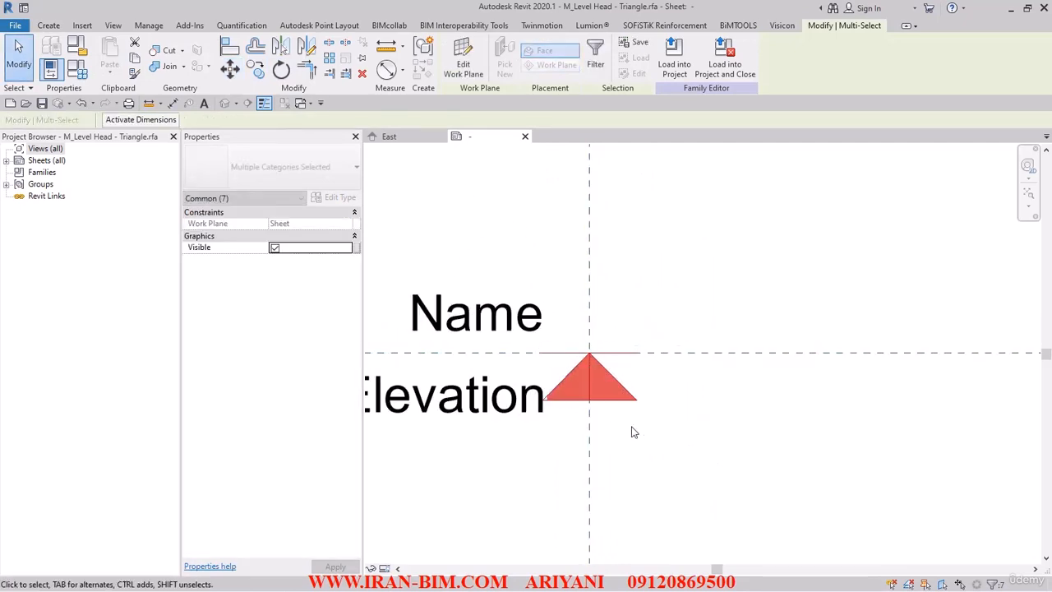
{"action": "key", "text": "Escape"}
Step: Check the Elevation label alignment, then reload the family, overwriting the existing version
{"action": "scroll", "coordinate": [669, 458], "scroll_direction": "down", "scroll_amount": 2}
{"action": "left_click", "coordinate": [573, 448]}
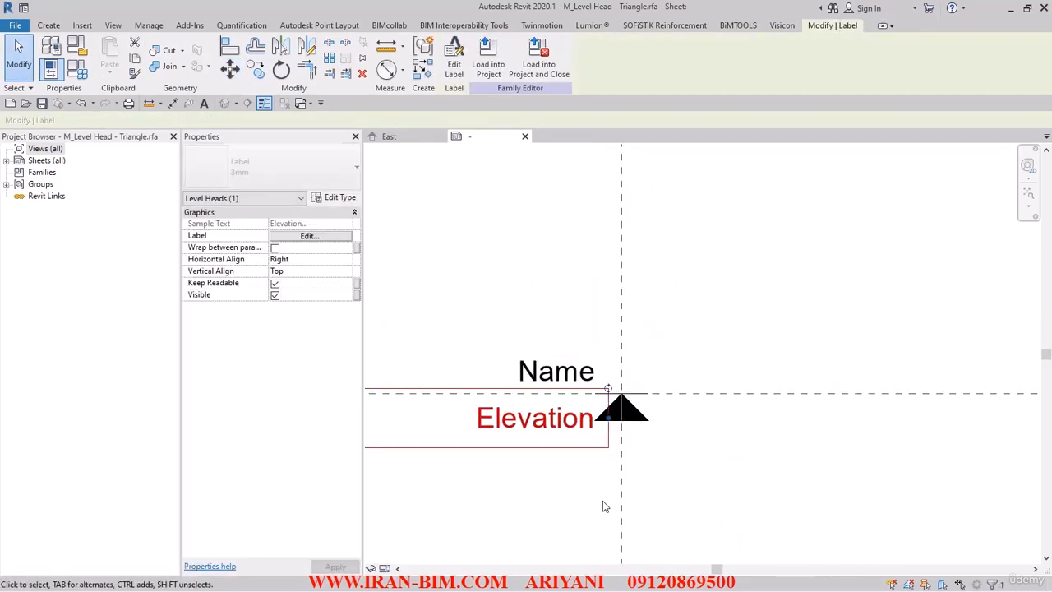
{"action": "left_click", "coordinate": [586, 514]}
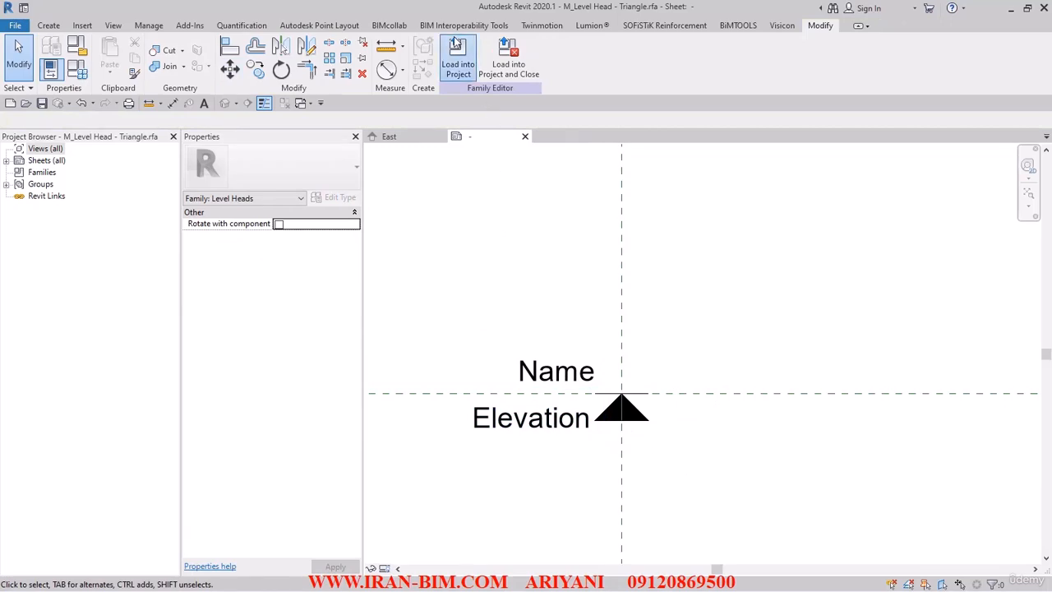
{"action": "left_click", "coordinate": [488, 65]}
{"action": "left_click", "coordinate": [483, 271]}
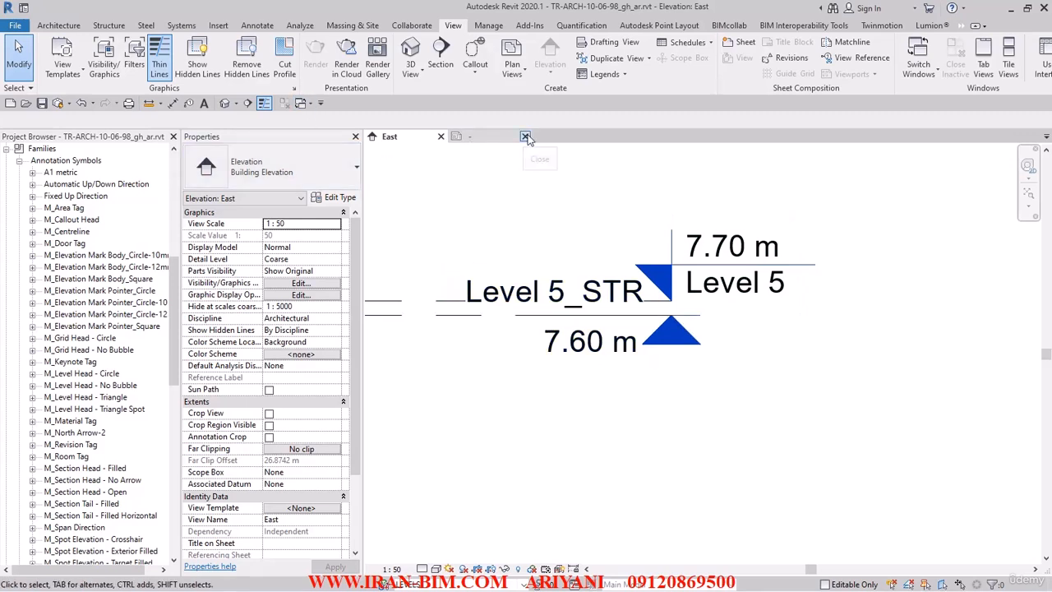
Step: Close the edited level head family and collapse the Annotation Symbols and Families groups
{"action": "left_click", "coordinate": [526, 136]}
{"action": "left_click", "coordinate": [552, 307]}
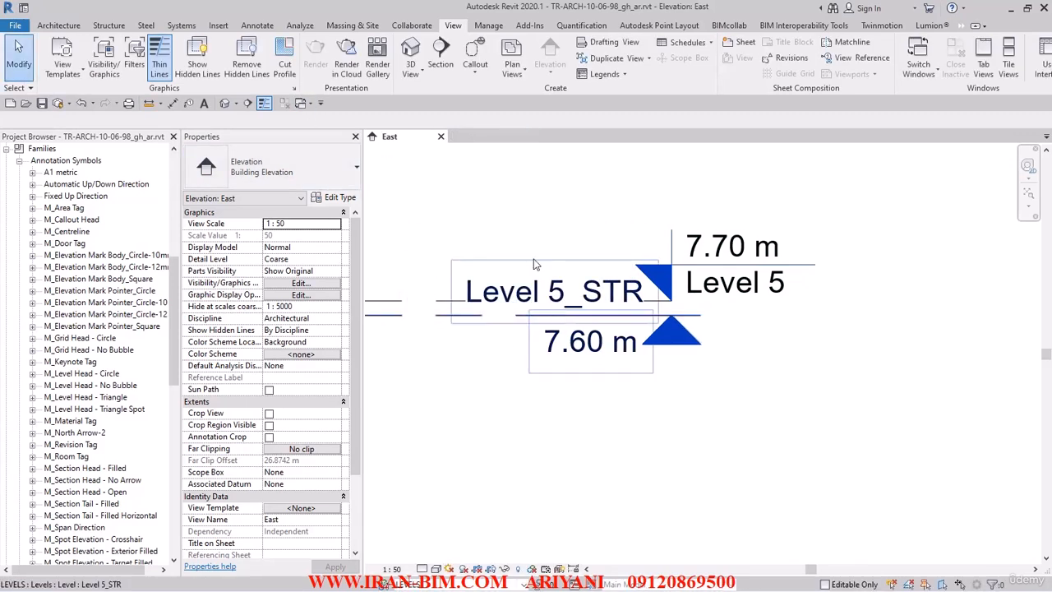
{"action": "left_click", "coordinate": [20, 162]}
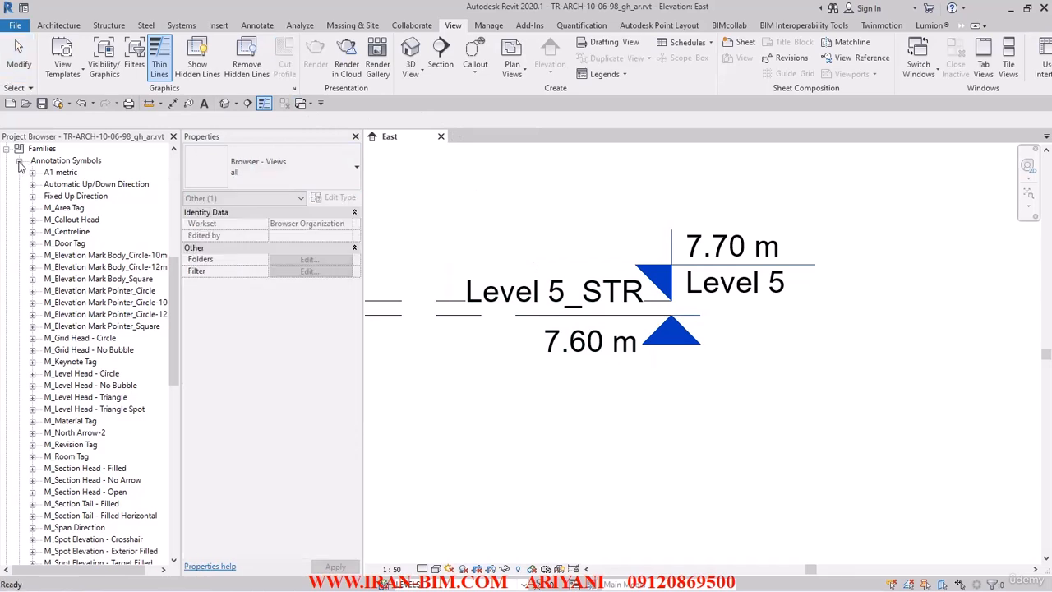
{"action": "left_click", "coordinate": [7, 150]}
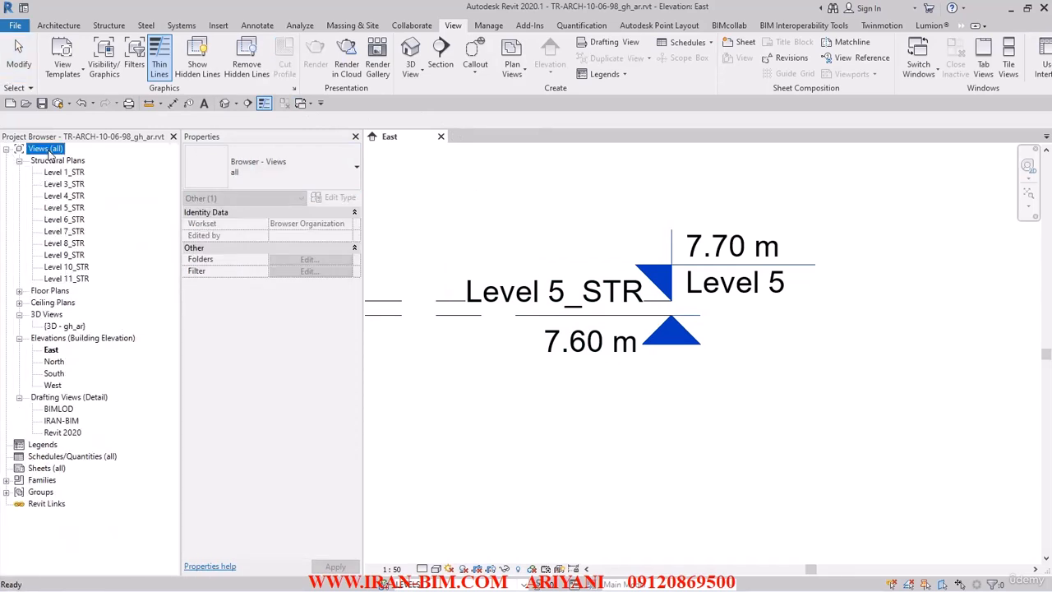
Step: Rename the Discipline browser organization scheme to IRAN-BIM TEAM
{"action": "right_click", "coordinate": [50, 153]}
{"action": "left_click", "coordinate": [153, 161]}
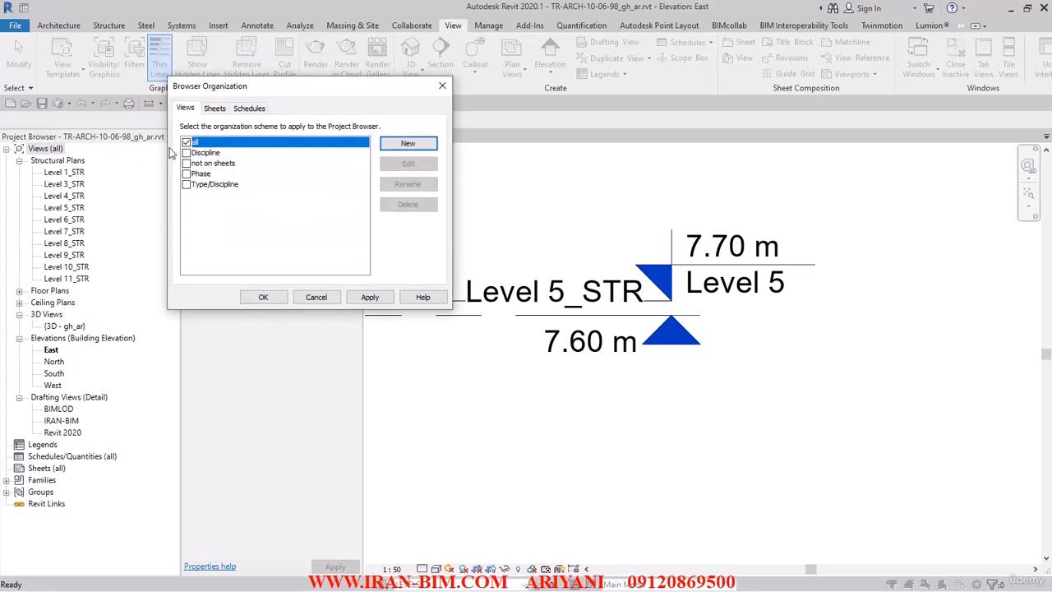
{"action": "left_click", "coordinate": [187, 153]}
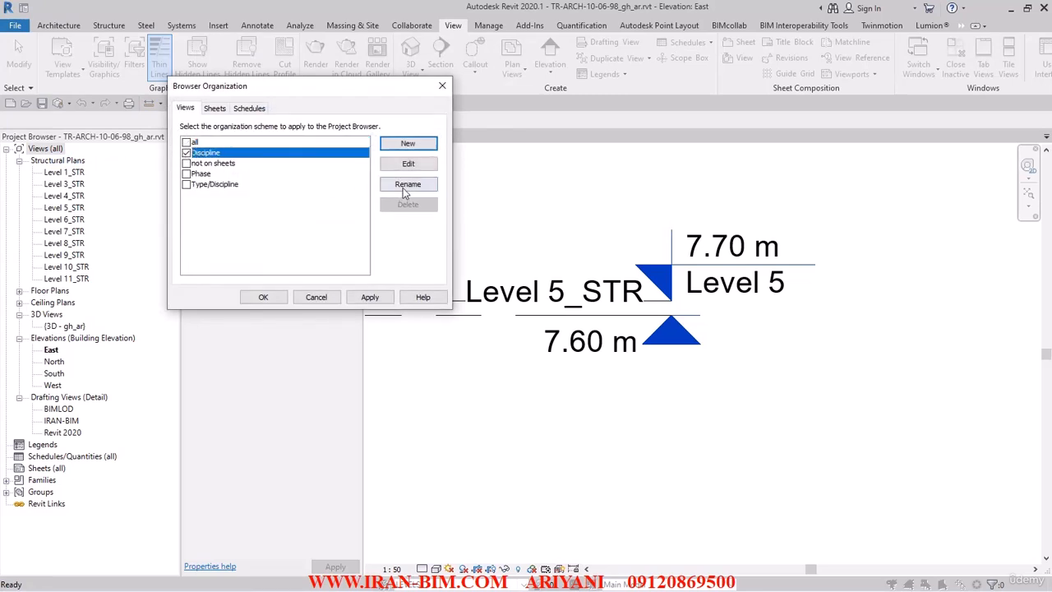
{"action": "left_click", "coordinate": [406, 184]}
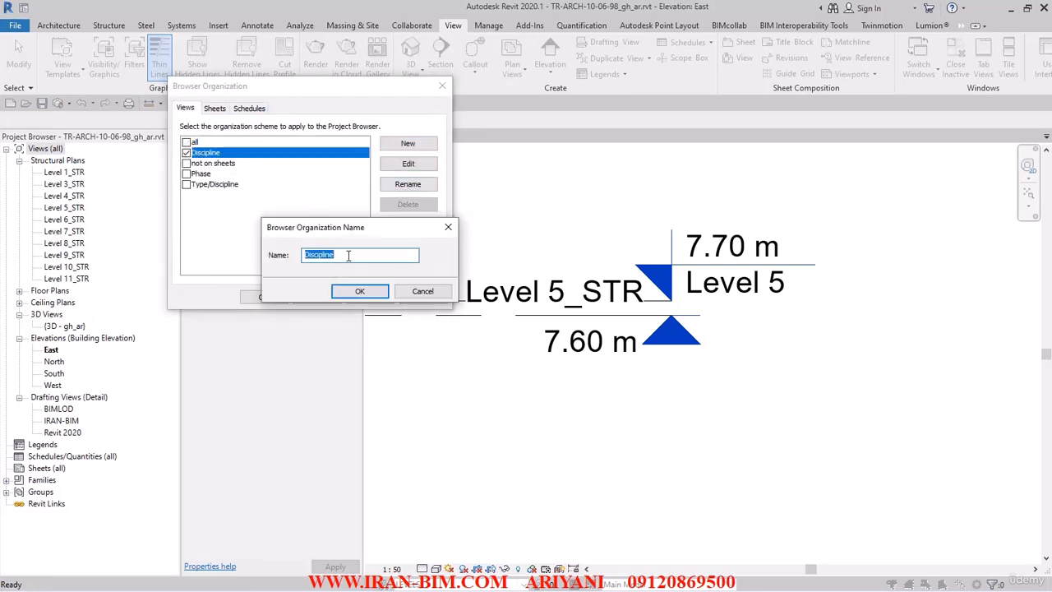
{"action": "key", "text": "BackSpace"}
{"action": "type", "text": "IRAN-BIM TEAM"}
{"action": "left_click", "coordinate": [359, 291]}
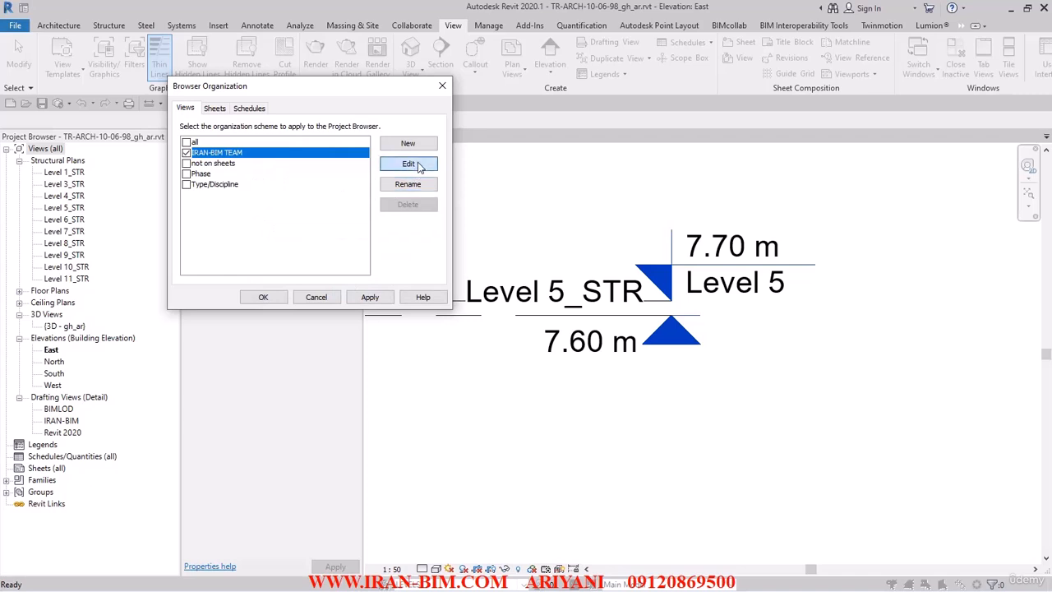
Step: Sort the IRAN-BIM TEAM scheme by Associated Level and apply it to the Project Browser
{"action": "left_click", "coordinate": [418, 165]}
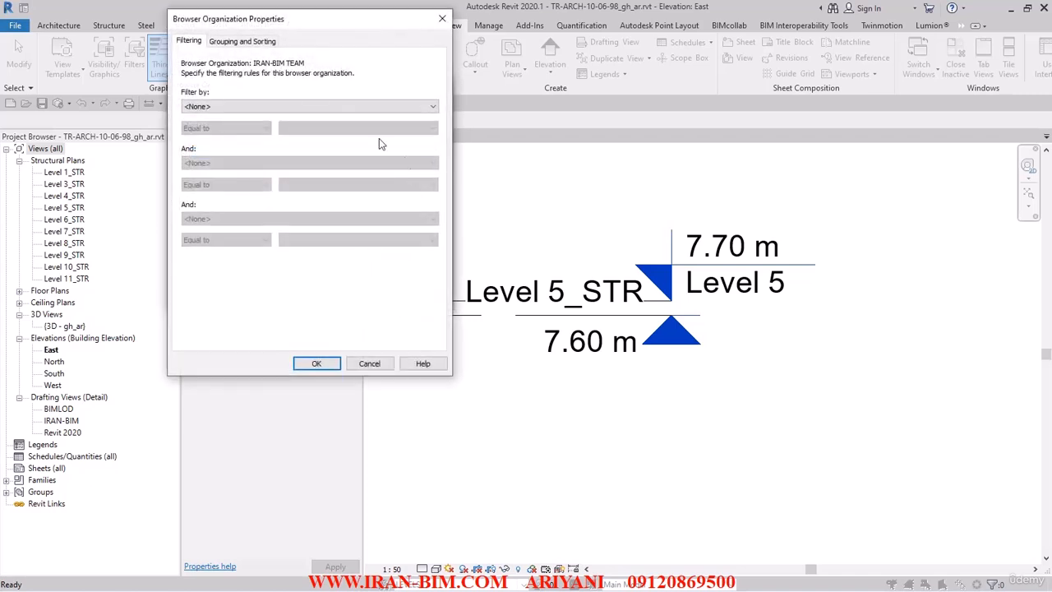
{"action": "left_click", "coordinate": [251, 43]}
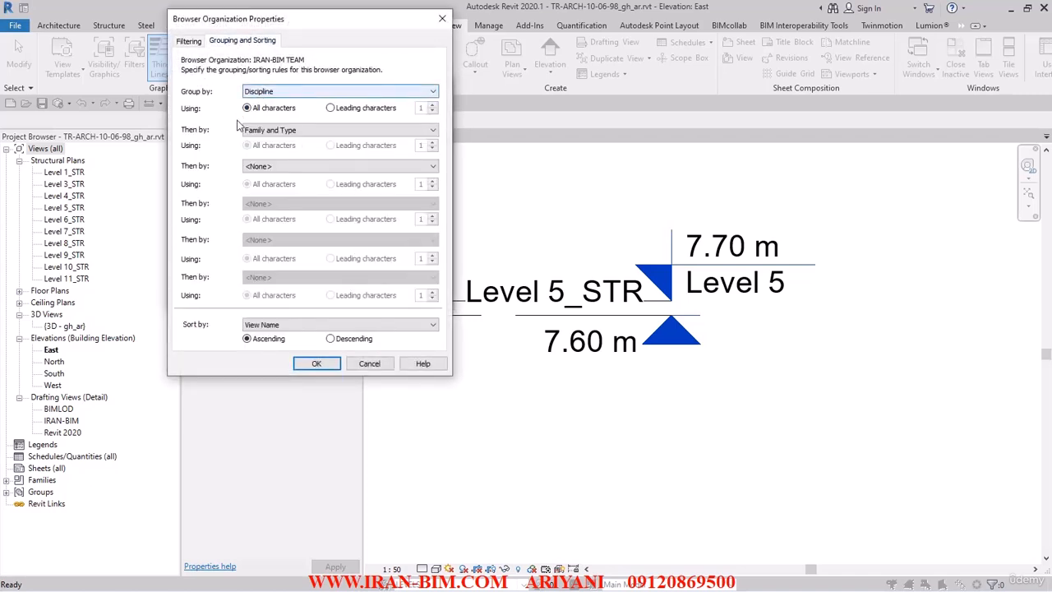
{"action": "left_click", "coordinate": [287, 324]}
{"action": "left_click", "coordinate": [306, 380]}
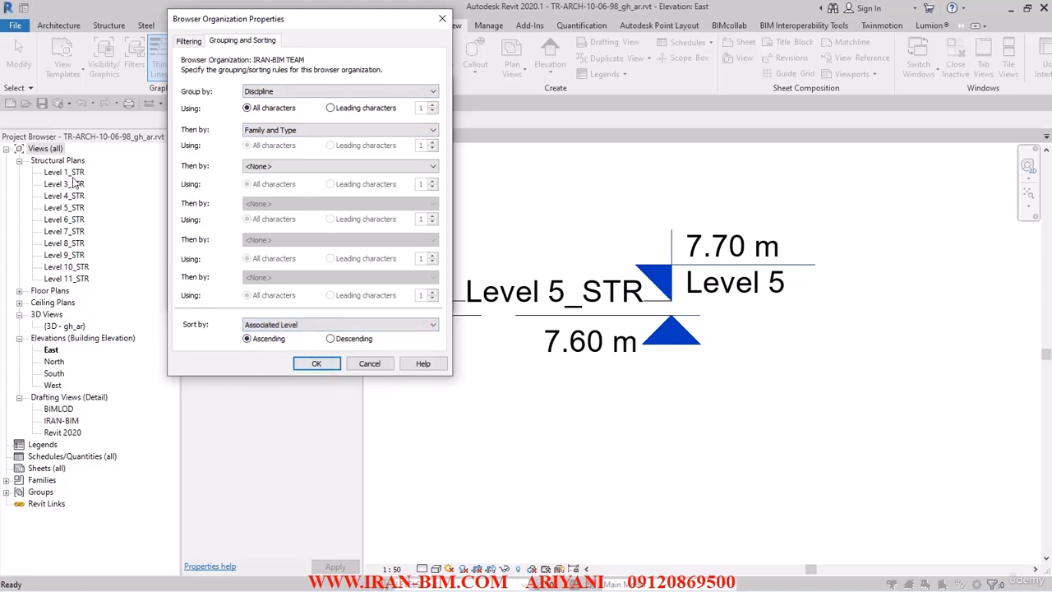
{"action": "left_click", "coordinate": [317, 363]}
{"action": "left_click", "coordinate": [370, 297]}
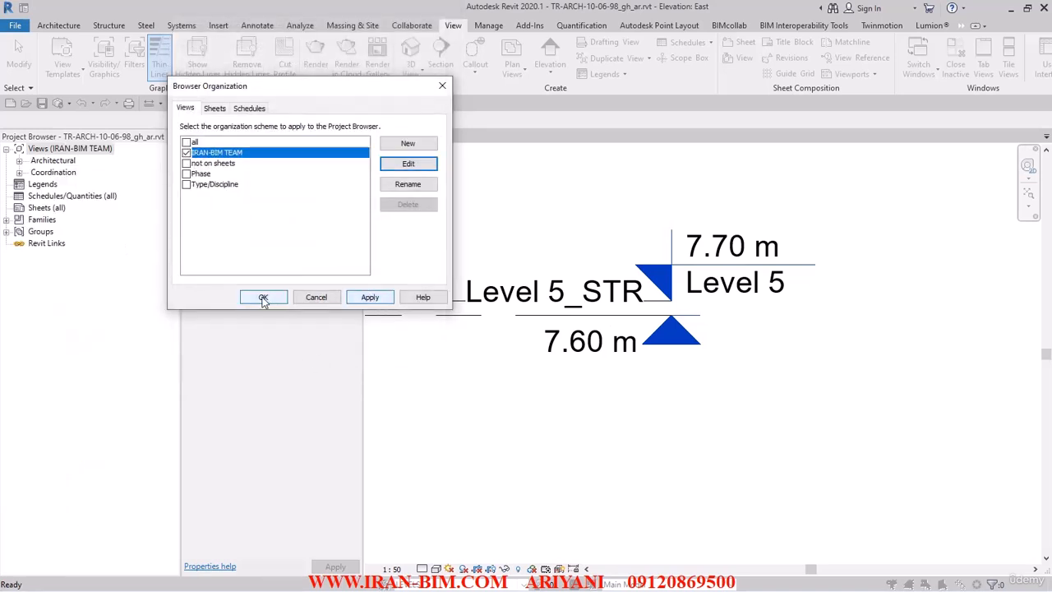
{"action": "left_click", "coordinate": [263, 296]}
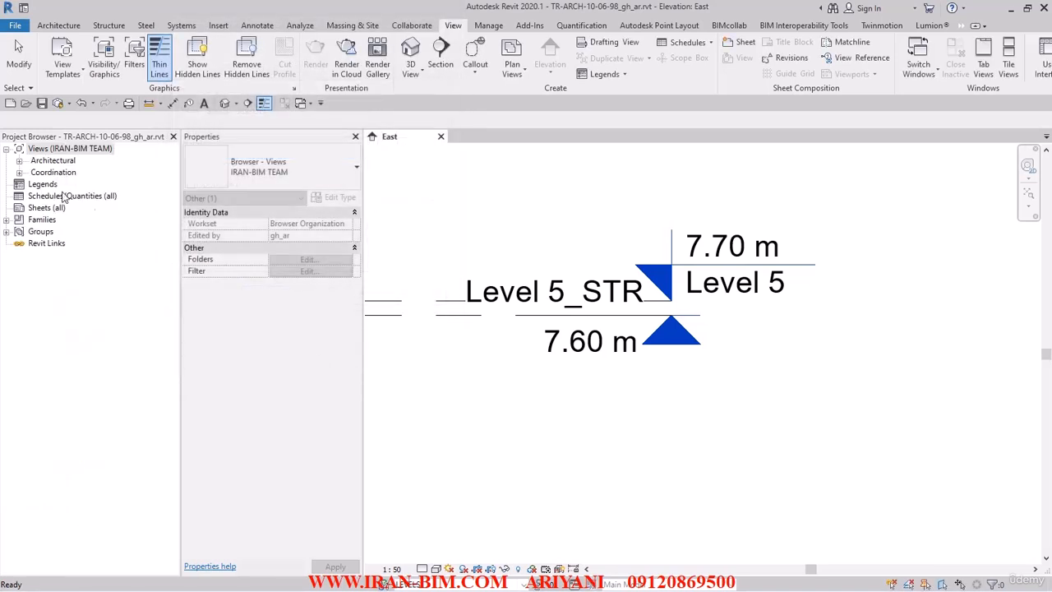
Step: Set the discipline of structural plans Level 1_STR through Level 11_STR to Structural
{"action": "left_click", "coordinate": [20, 162]}
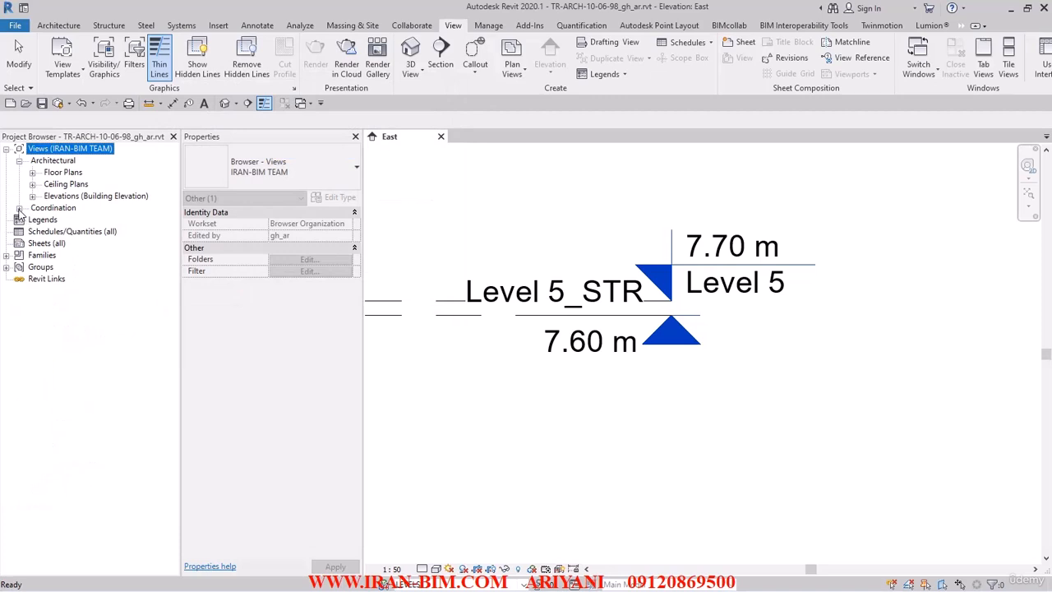
{"action": "left_click", "coordinate": [19, 207]}
{"action": "left_click", "coordinate": [32, 220]}
{"action": "left_click", "coordinate": [88, 232]}
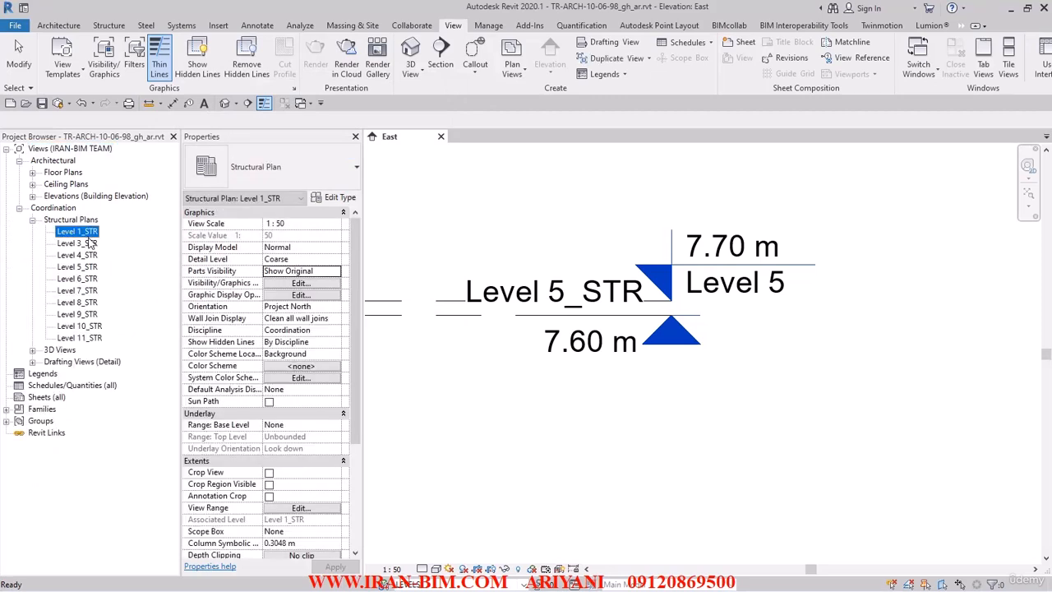
{"action": "left_click", "coordinate": [82, 338], "text": "shift"}
{"action": "left_click", "coordinate": [337, 309]}
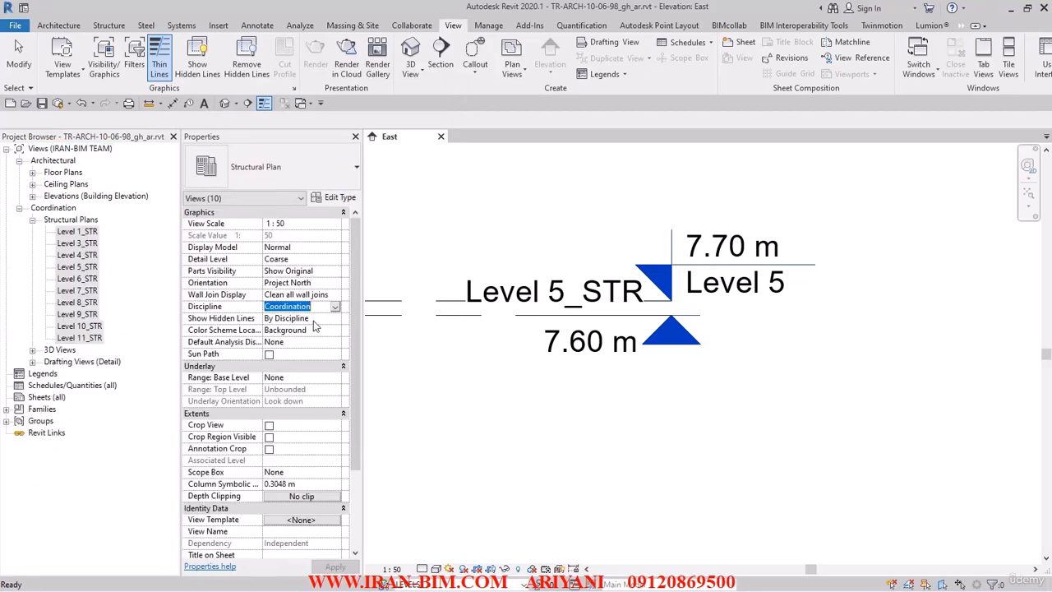
{"action": "left_click", "coordinate": [336, 310]}
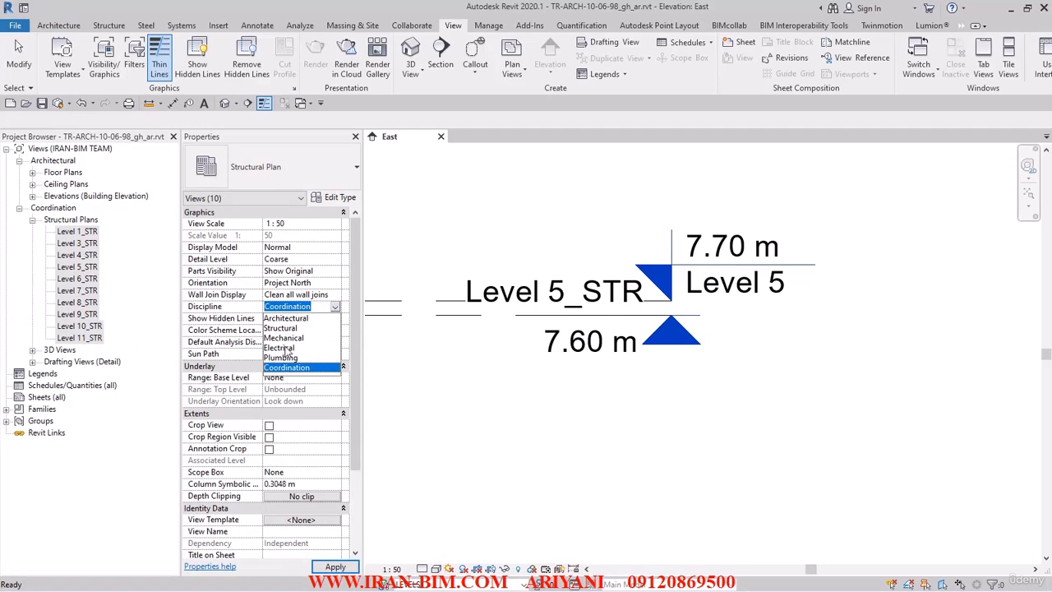
{"action": "left_click", "coordinate": [284, 329]}
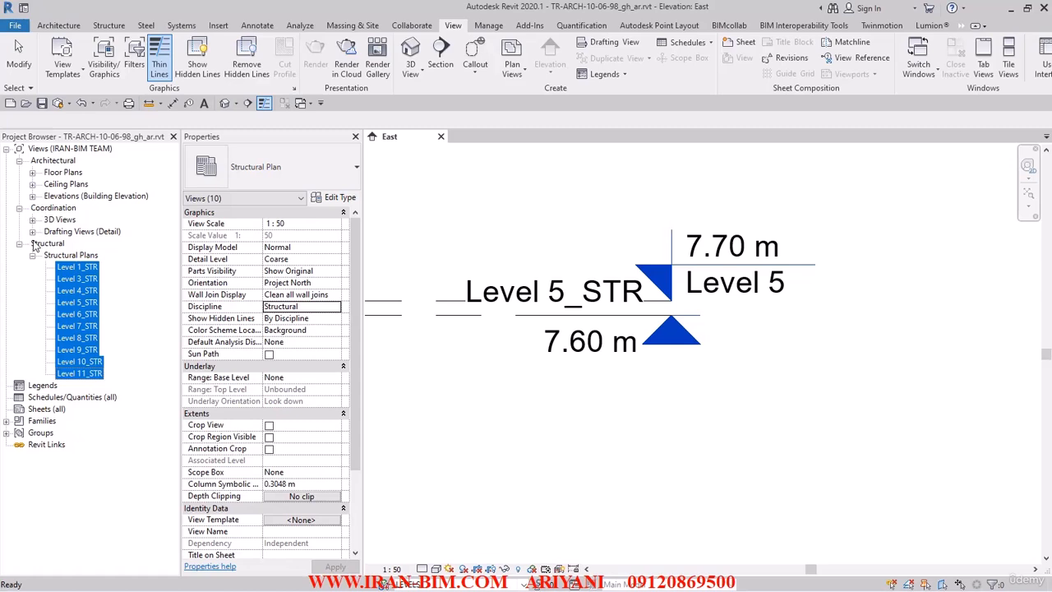
Step: Set the BIMLOD, IRAN-BIM and Revit 2020 drafting views' discipline to Architectural
{"action": "left_click", "coordinate": [32, 231]}
{"action": "left_click", "coordinate": [71, 243]}
{"action": "left_click", "coordinate": [72, 255], "text": "ctrl"}
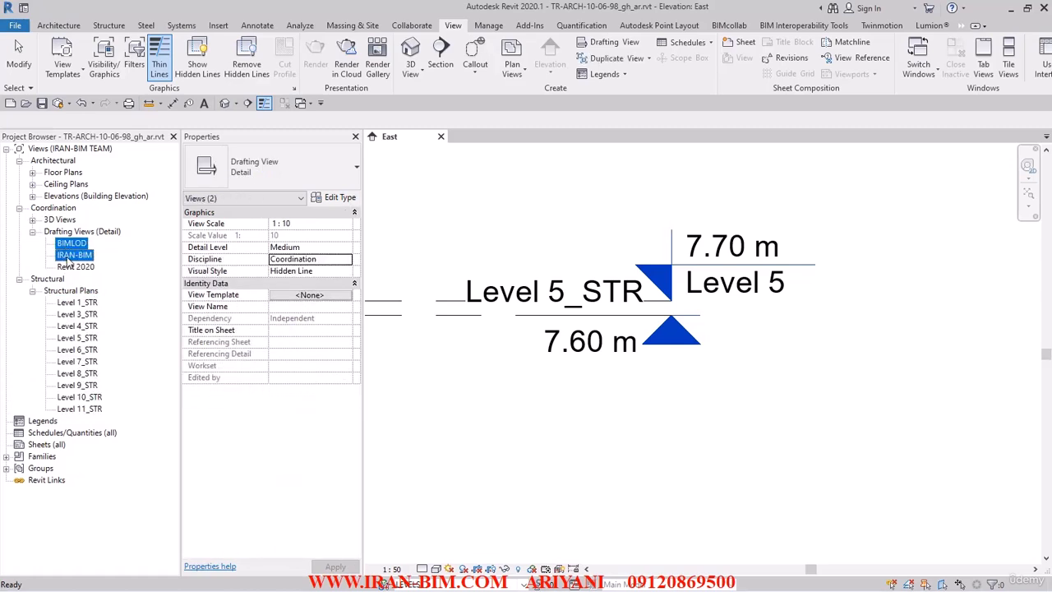
{"action": "left_click", "coordinate": [72, 267], "text": "ctrl"}
{"action": "left_click", "coordinate": [345, 259]}
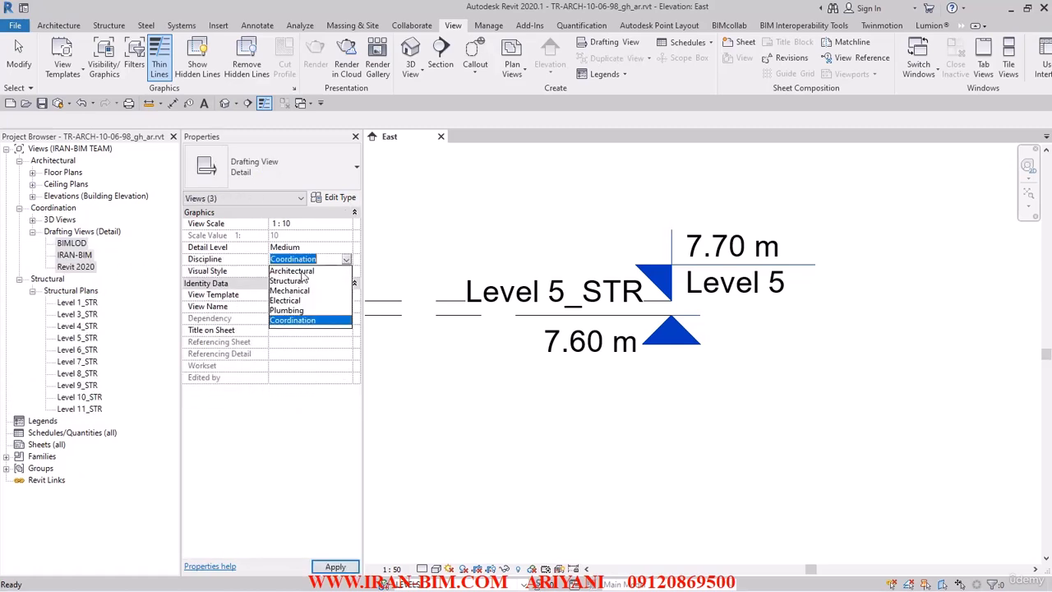
{"action": "left_click", "coordinate": [312, 267]}
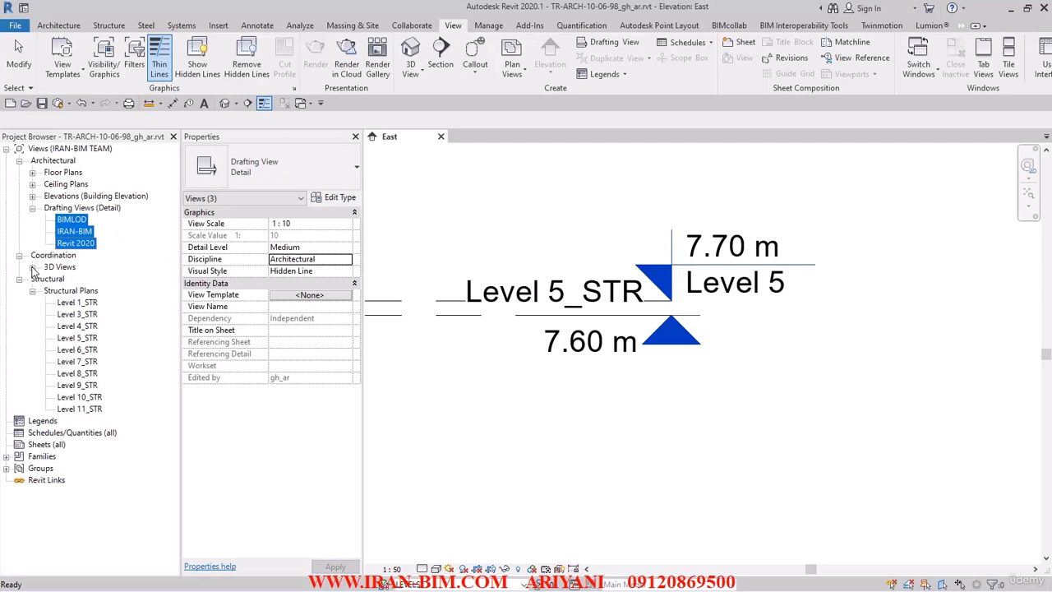
Step: Set the {3D - gh_ar} view's discipline to Architectural and collapse the expanded groups
{"action": "left_click", "coordinate": [33, 267]}
{"action": "left_click", "coordinate": [77, 279]}
{"action": "left_click", "coordinate": [336, 294]}
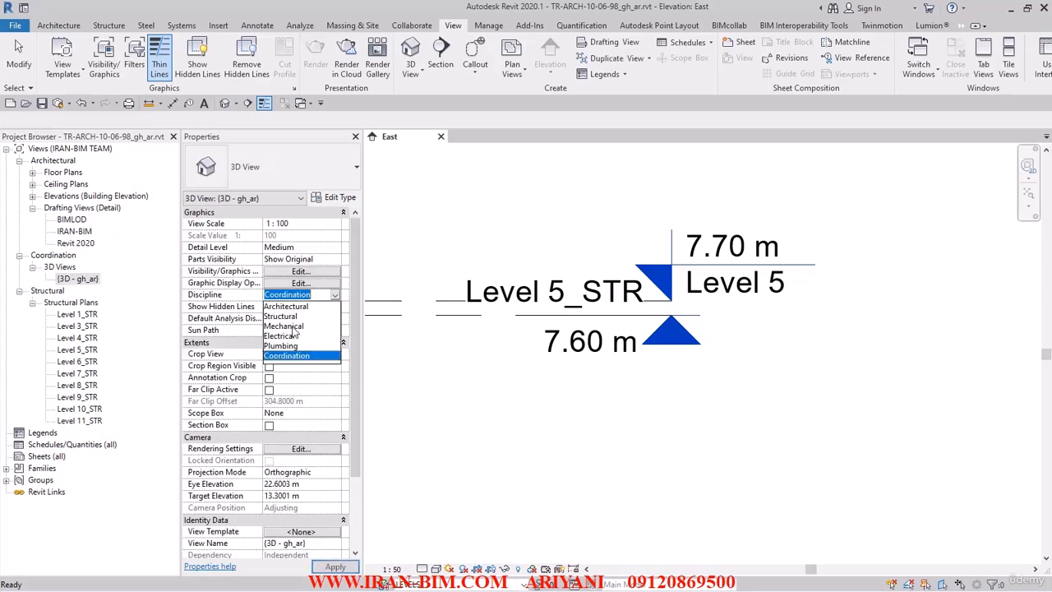
{"action": "left_click", "coordinate": [287, 308]}
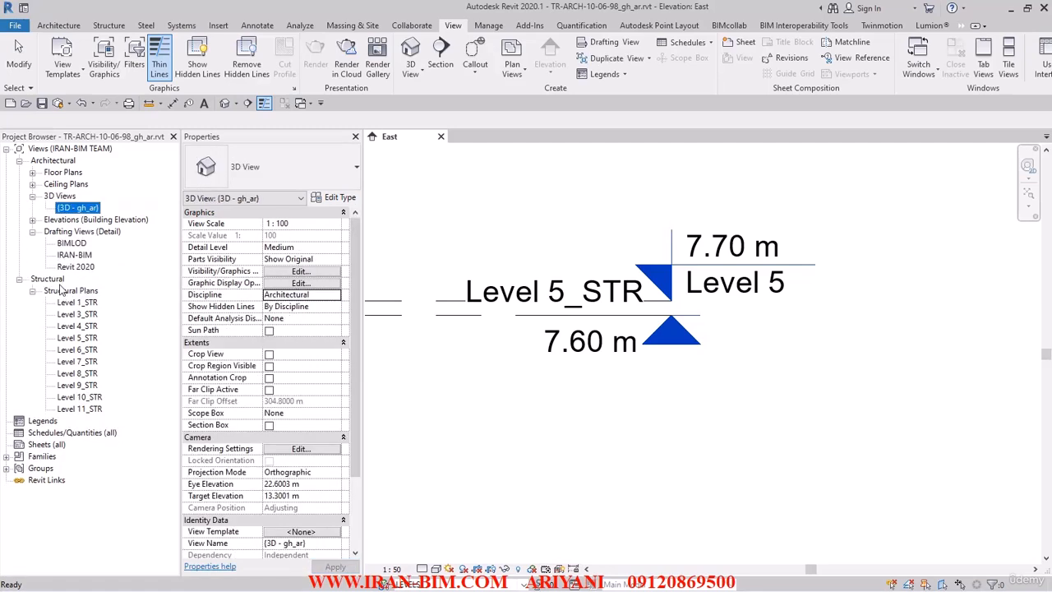
{"action": "left_click", "coordinate": [32, 196]}
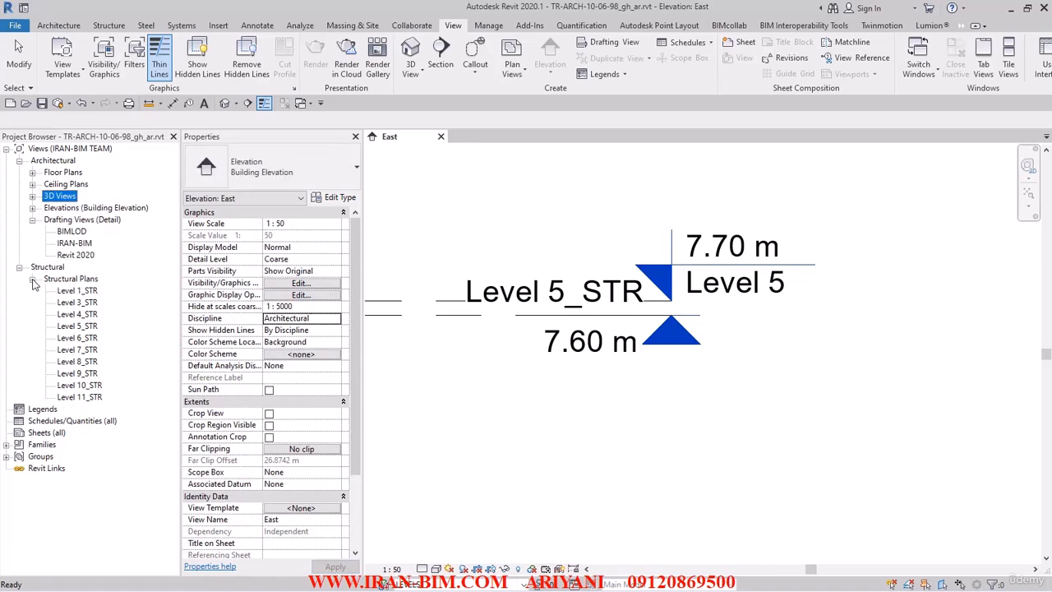
{"action": "left_click", "coordinate": [33, 219]}
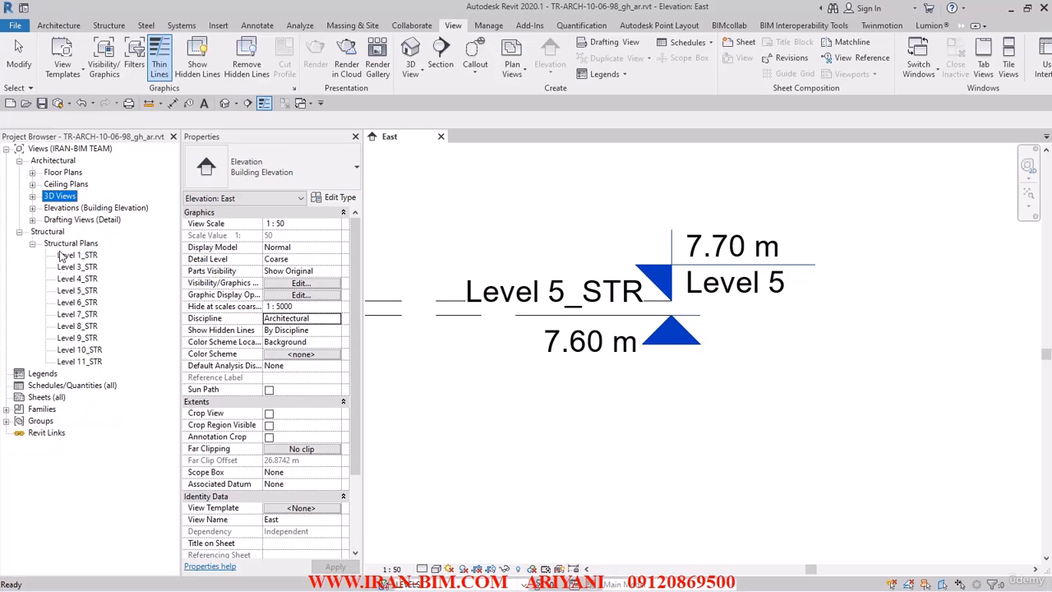
{"action": "scroll", "coordinate": [457, 381], "scroll_direction": "down", "scroll_amount": 5}
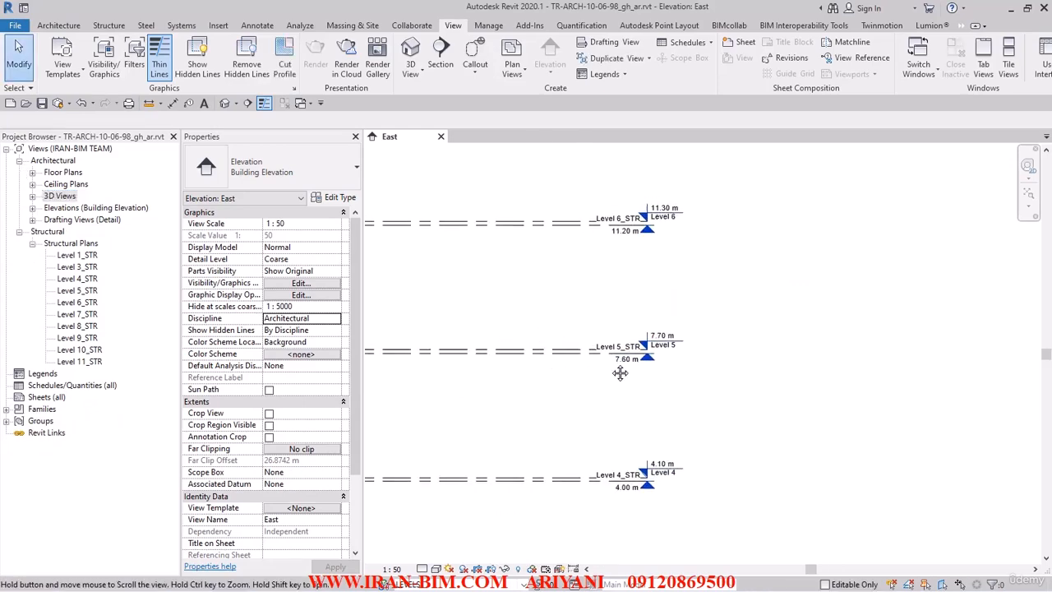
Step: Check the lower level markers on the East elevation, then bring AutoCAD to the front
{"action": "middle_click_drag", "start_coordinate": [686, 406], "coordinate": [662, 202]}
{"action": "mouse_move", "coordinate": [283, 7]}
{"action": "left_mouse_down"}
{"action": "mouse_move", "coordinate": [652, 84]}
{"action": "mouse_move", "coordinate": [671, 76]}
{"action": "left_mouse_up"}
{"action": "left_click", "coordinate": [258, 247]}
Step: Pan the AutoCAD sections to show the +0.90 and +1.00 level marks
{"action": "scroll", "coordinate": [288, 293], "scroll_direction": "down", "scroll_amount": 5}
{"action": "mouse_move", "coordinate": [313, 304]}
{"action": "middle_mouse_down"}
{"action": "mouse_move", "coordinate": [331, 354]}
{"action": "mouse_move", "coordinate": [312, 351]}
{"action": "mouse_move", "coordinate": [312, 370]}
{"action": "middle_mouse_up"}
{"action": "middle_click_drag", "start_coordinate": [285, 292], "coordinate": [272, 372]}
{"action": "scroll", "coordinate": [284, 258], "scroll_direction": "up", "scroll_amount": 2}
{"action": "scroll", "coordinate": [258, 247], "scroll_direction": "down", "scroll_amount": 5}
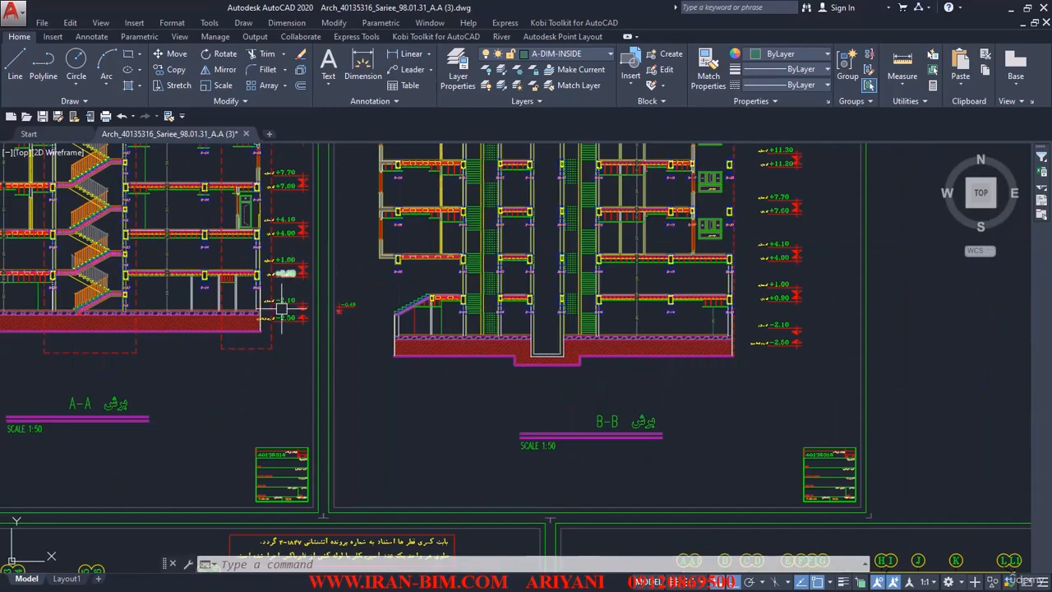
Step: Pan the AutoCAD drawing to the basement plan sheet's title, then return to the Revit window
{"action": "scroll", "coordinate": [291, 263], "scroll_direction": "down", "scroll_amount": 4}
{"action": "scroll", "coordinate": [316, 234], "scroll_direction": "down", "scroll_amount": 1}
{"action": "middle_click_drag", "start_coordinate": [315, 234], "coordinate": [318, 472]}
{"action": "middle_click_drag", "start_coordinate": [348, 219], "coordinate": [338, 343]}
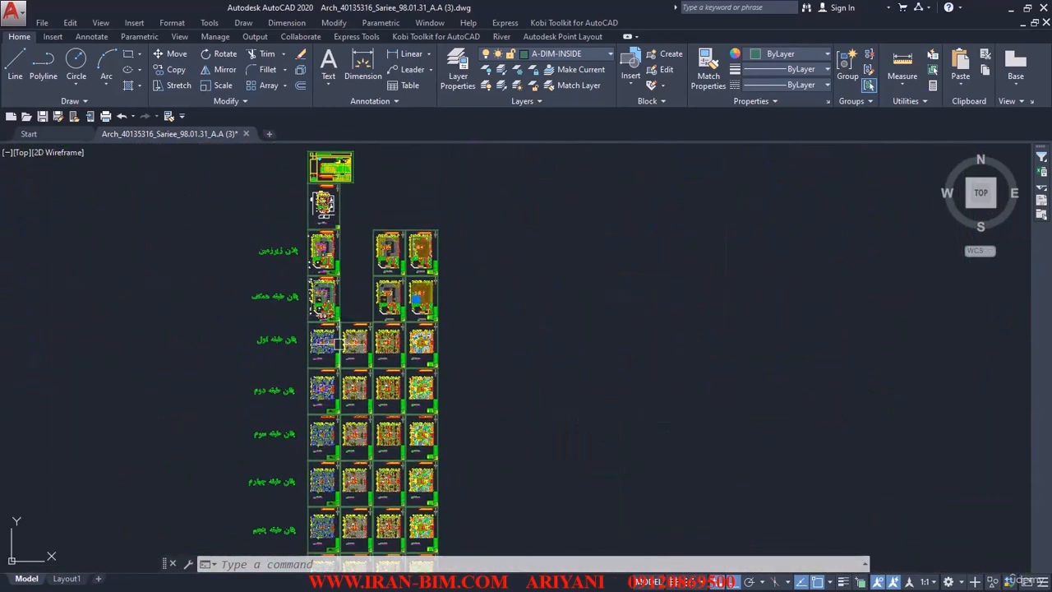
{"action": "middle_click_drag", "start_coordinate": [313, 240], "coordinate": [310, 321]}
{"action": "scroll", "coordinate": [309, 321], "scroll_direction": "up", "scroll_amount": 4}
{"action": "scroll", "coordinate": [345, 429], "scroll_direction": "up", "scroll_amount": 8}
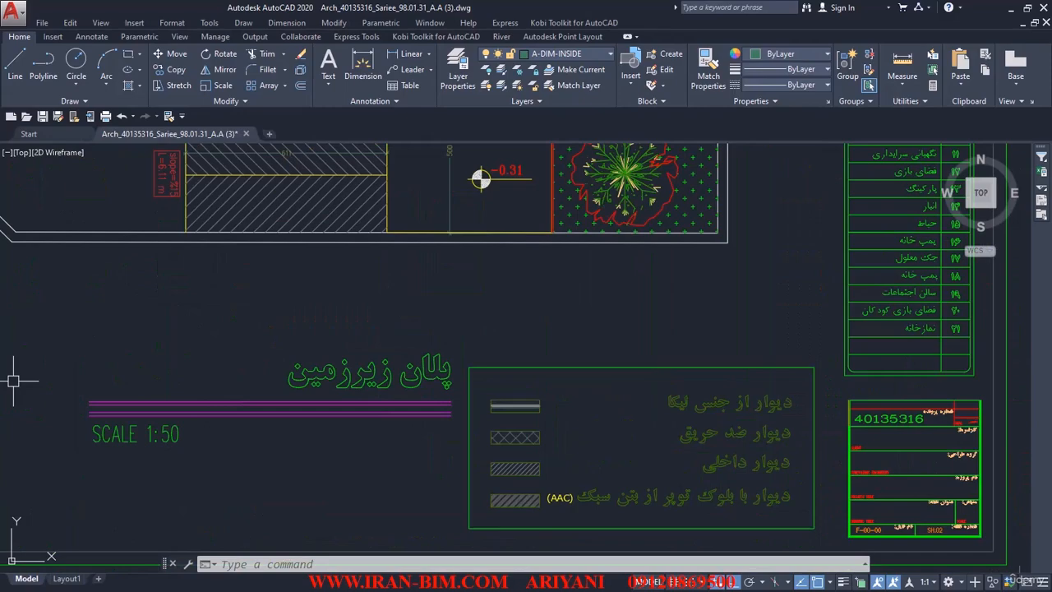
{"action": "key", "text": "alt+Tab"}
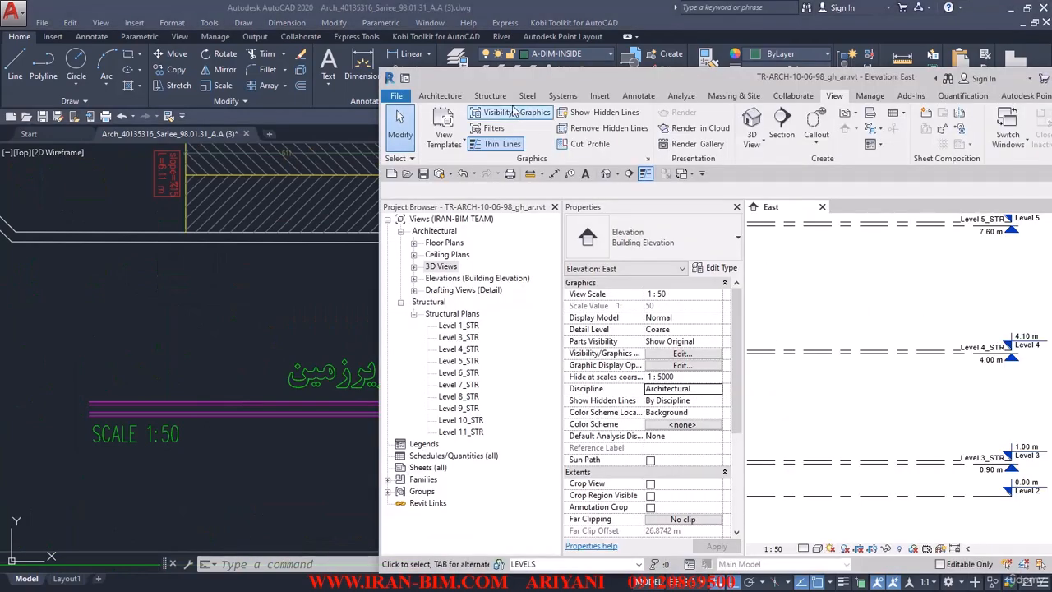
{"action": "left_click_drag", "start_coordinate": [583, 76], "coordinate": [456, 88]}
Step: Maximize Revit and rename the −2.10 m Level 1 to پلان زیر زمین, including its matching views
{"action": "double_click", "coordinate": [457, 86]}
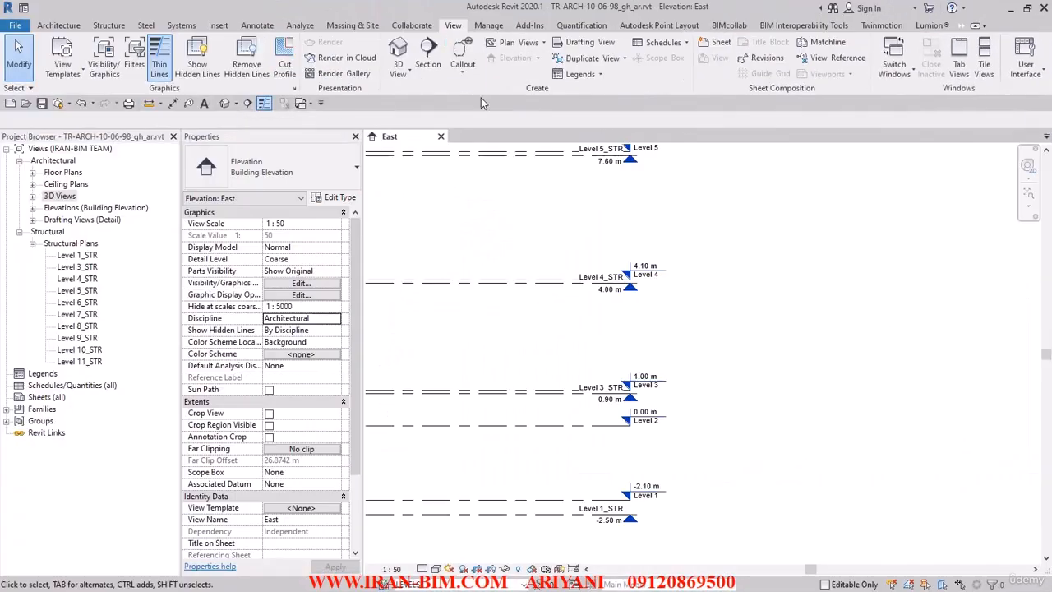
{"action": "scroll", "coordinate": [704, 368], "scroll_direction": "up", "scroll_amount": 5}
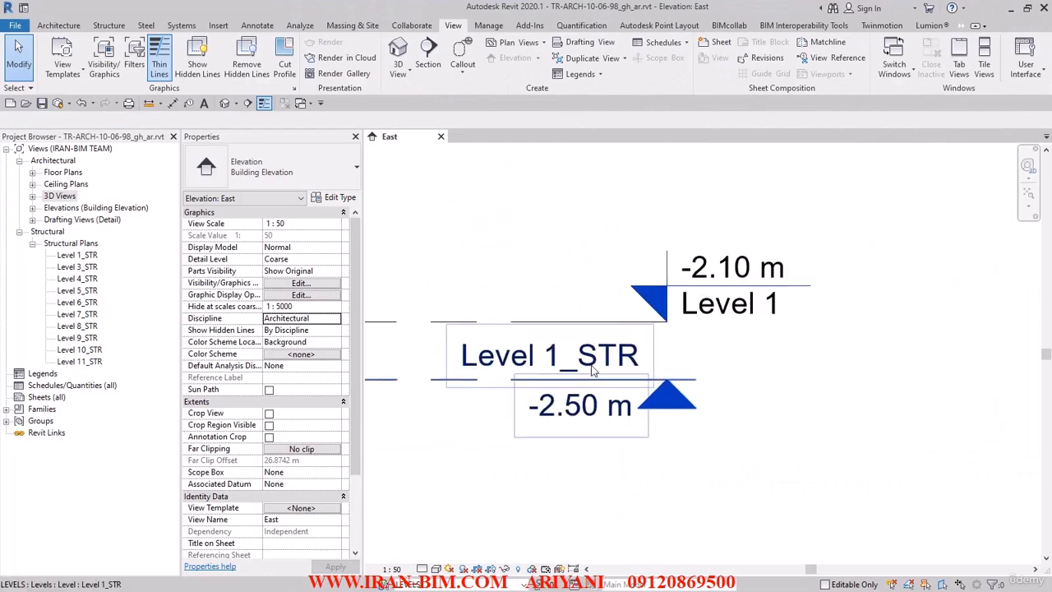
{"action": "left_click", "coordinate": [704, 368]}
{"action": "left_click", "coordinate": [707, 361]}
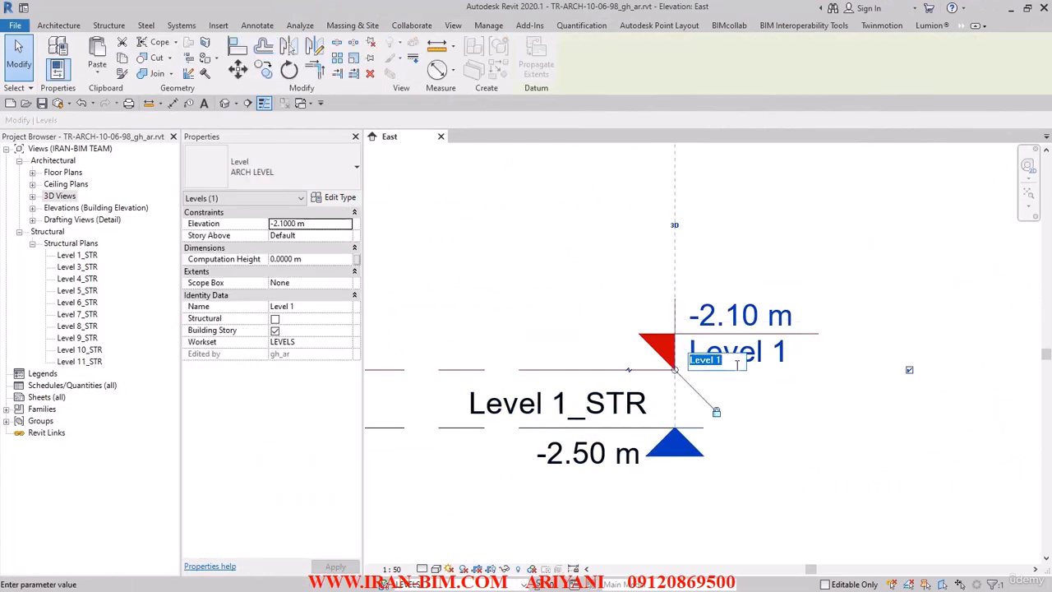
{"action": "key", "text": "BackSpace"}
{"action": "key", "text": "Escape"}
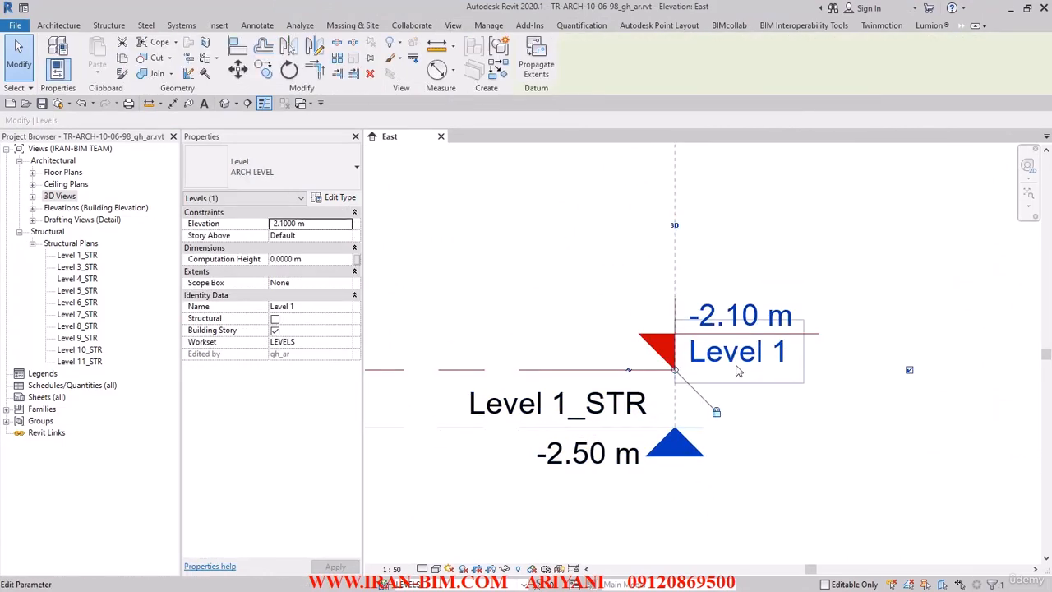
{"action": "left_click", "coordinate": [498, 310]}
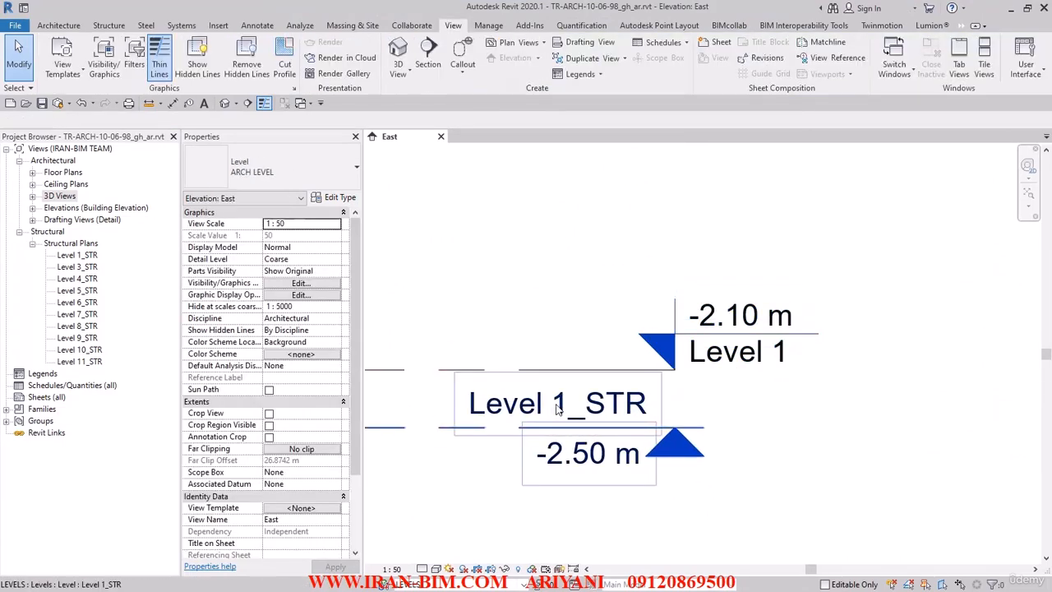
{"action": "left_click", "coordinate": [728, 350]}
{"action": "left_click", "coordinate": [722, 362]}
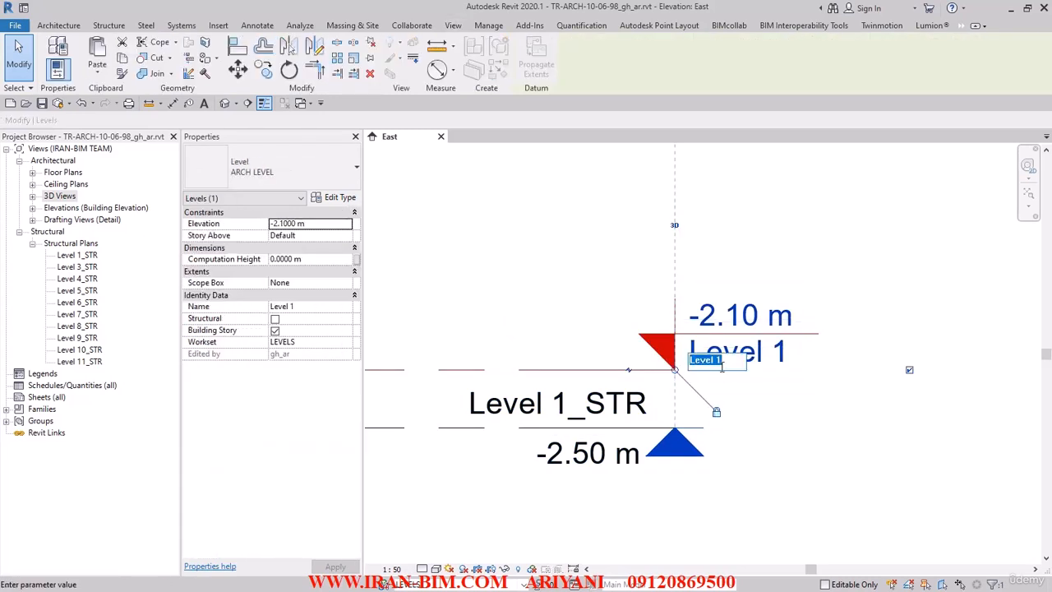
{"action": "type", "text": "بلان زیر زمین"}
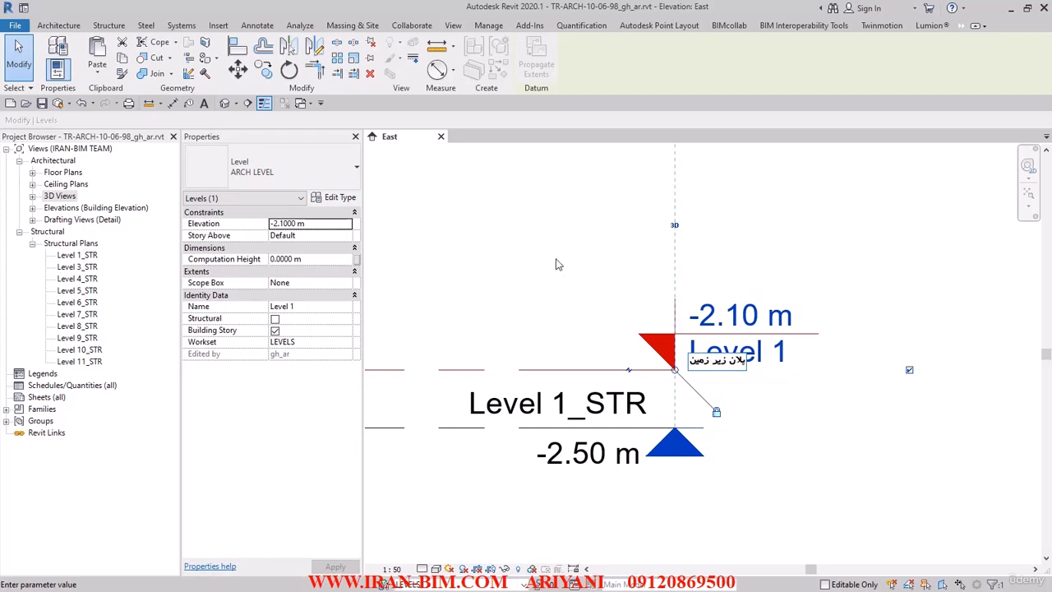
{"action": "key", "text": "Return"}
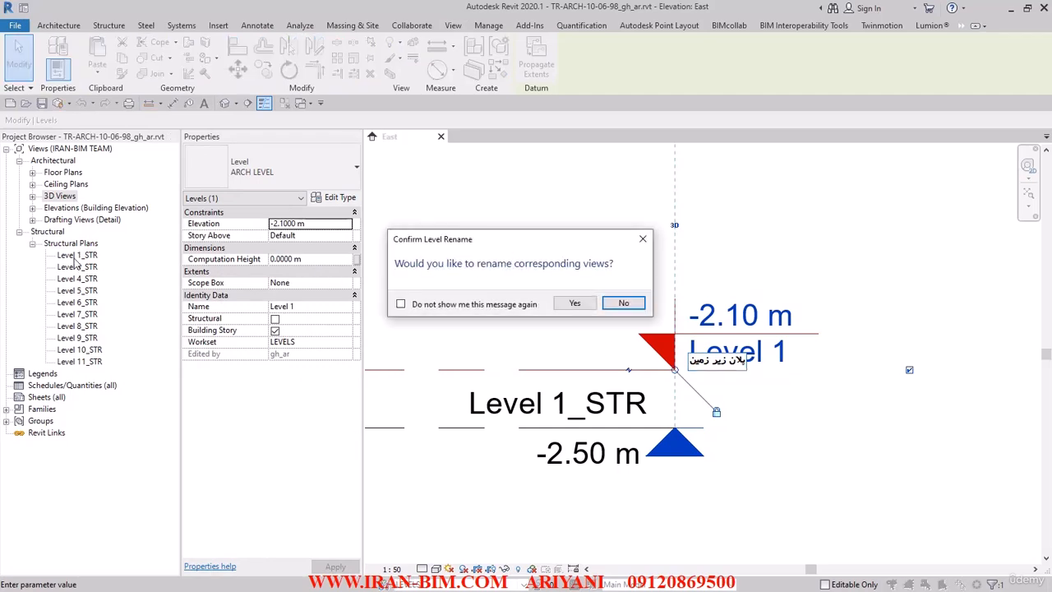
{"action": "left_click", "coordinate": [576, 304]}
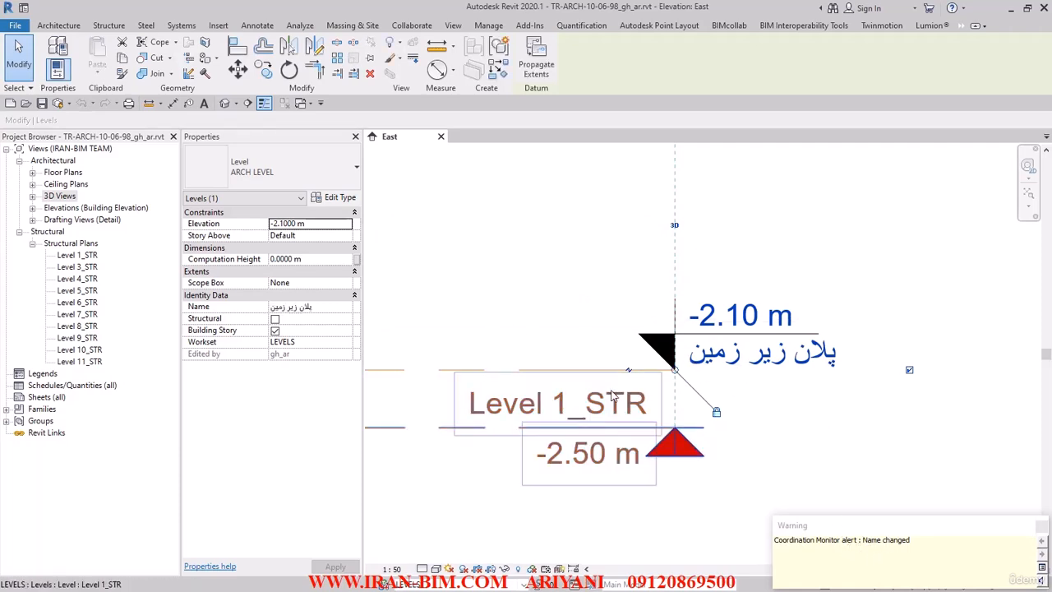
Step: Run a coordination review on the name change, then undo the resulting revert to Level 1
{"action": "left_click", "coordinate": [574, 342]}
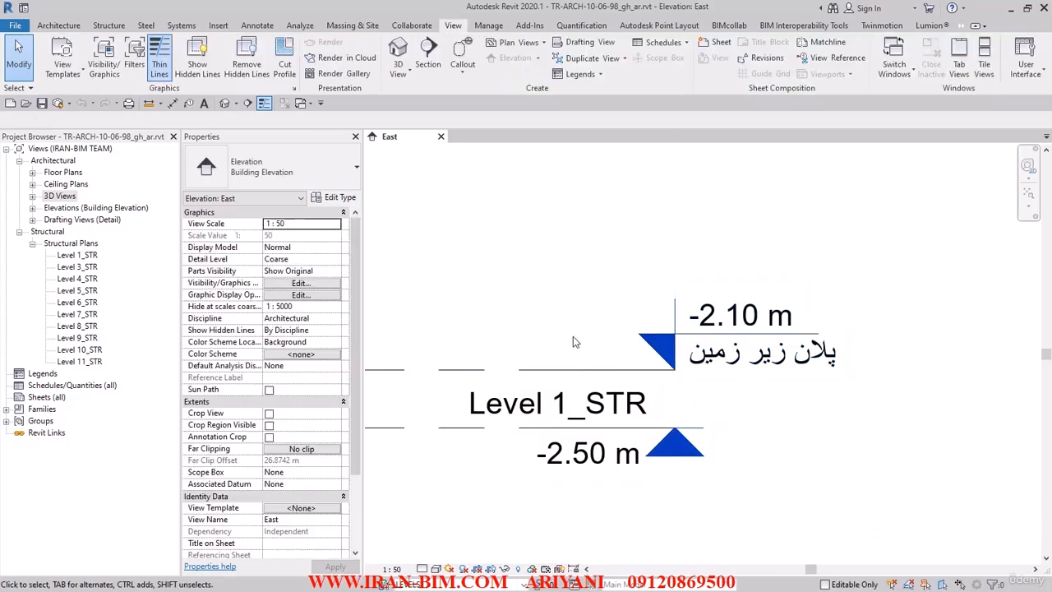
{"action": "left_click", "coordinate": [411, 24]}
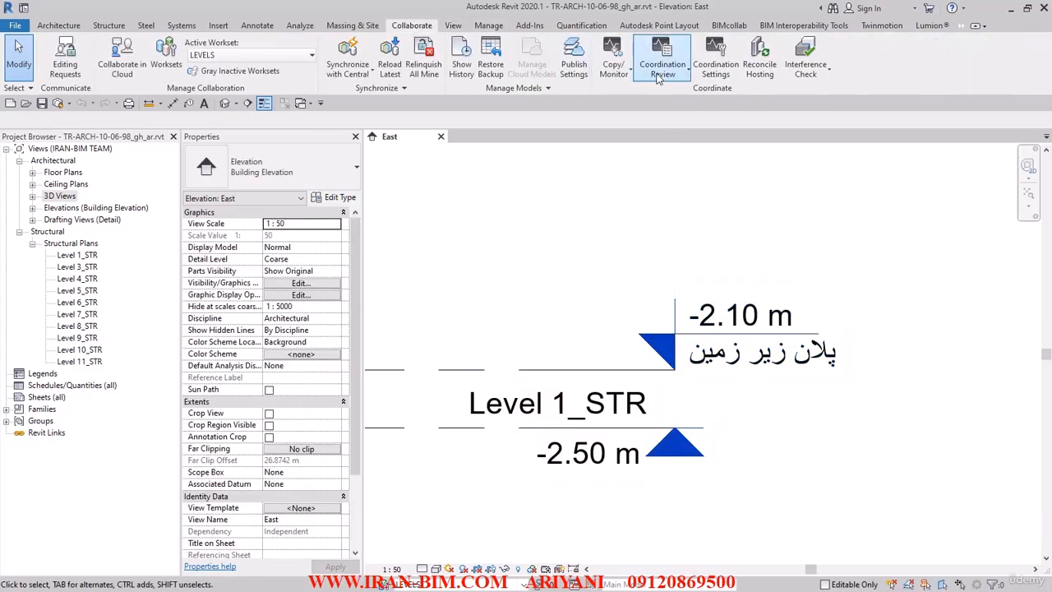
{"action": "left_click", "coordinate": [667, 74]}
{"action": "left_click", "coordinate": [686, 96]}
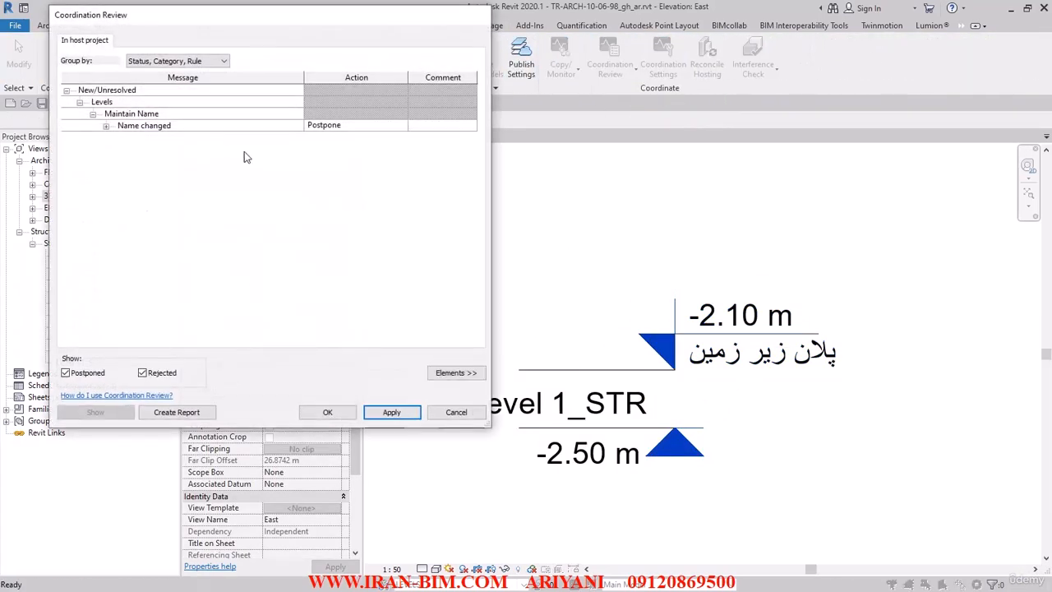
{"action": "left_click", "coordinate": [380, 129]}
{"action": "left_click", "coordinate": [404, 130]}
{"action": "left_click", "coordinate": [405, 131]}
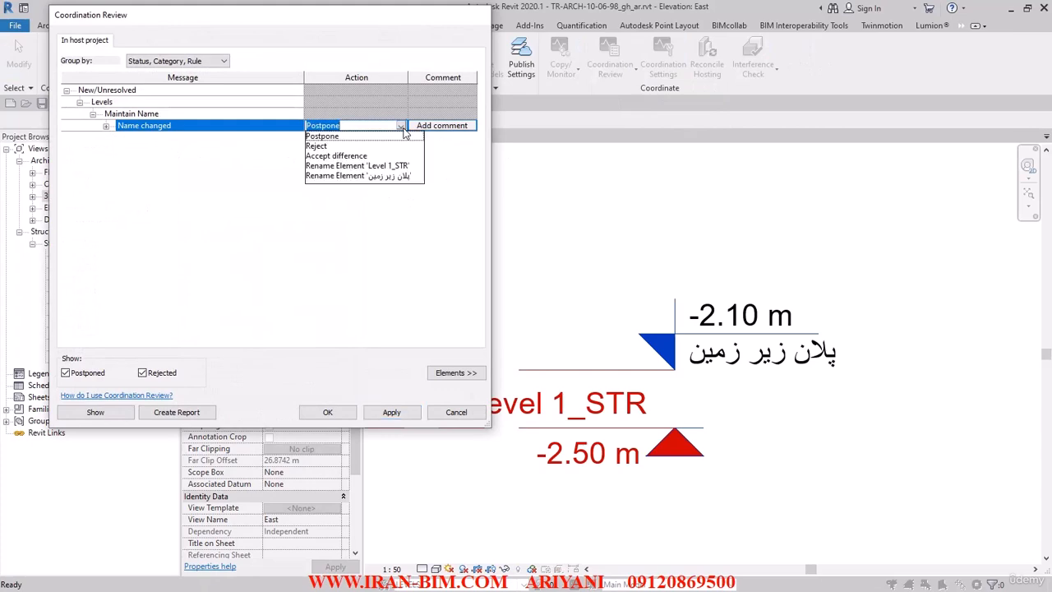
{"action": "left_click", "coordinate": [321, 176]}
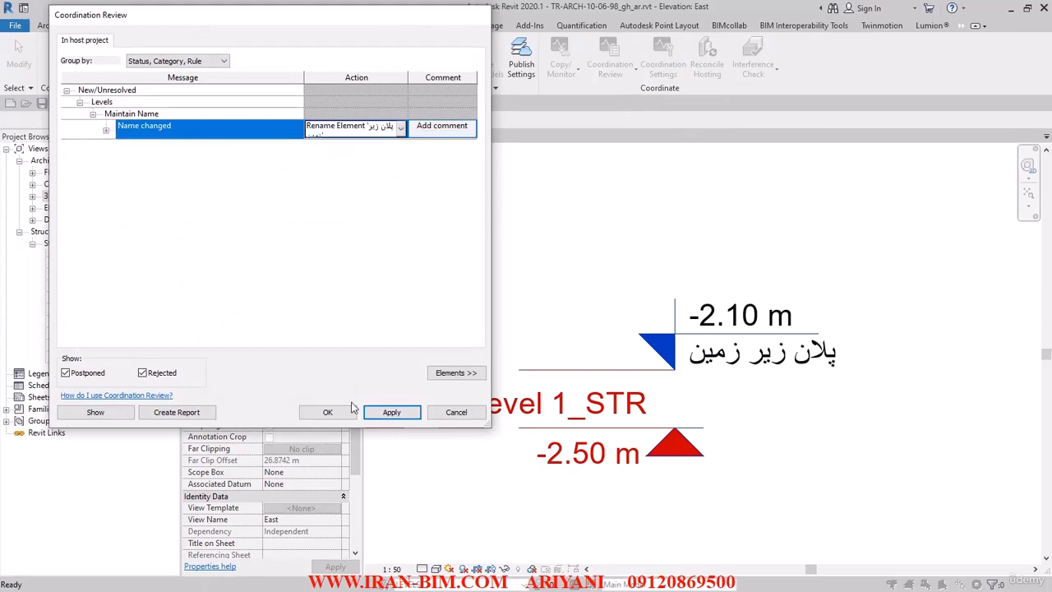
{"action": "left_click", "coordinate": [374, 412]}
{"action": "left_click", "coordinate": [580, 308]}
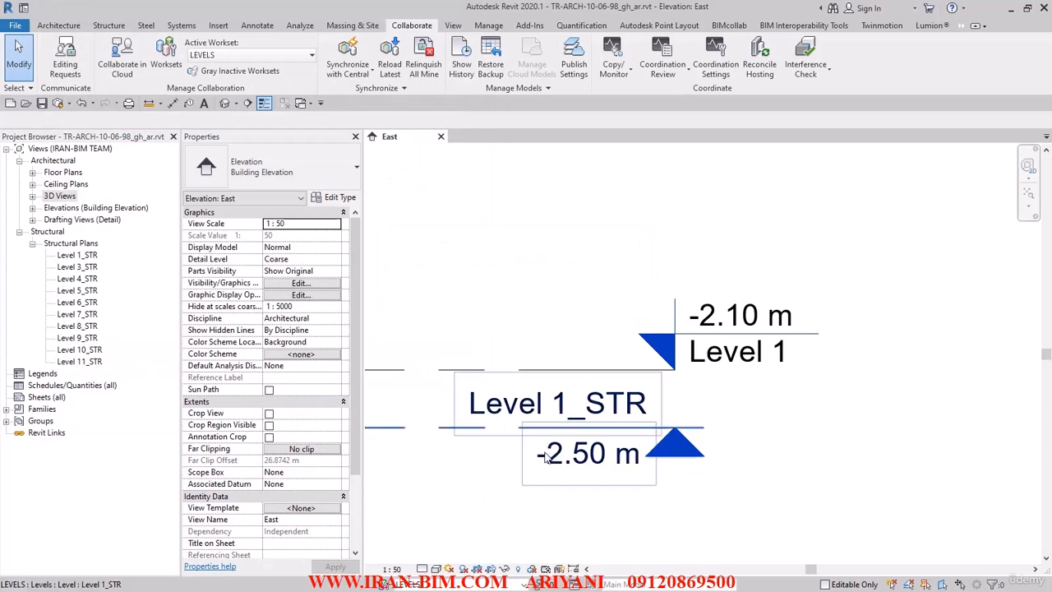
{"action": "left_click", "coordinate": [81, 103]}
Step: Rerun coordination review to rename Level 1_STR and its views to پلان زیر زمین_STR
{"action": "left_click", "coordinate": [670, 77]}
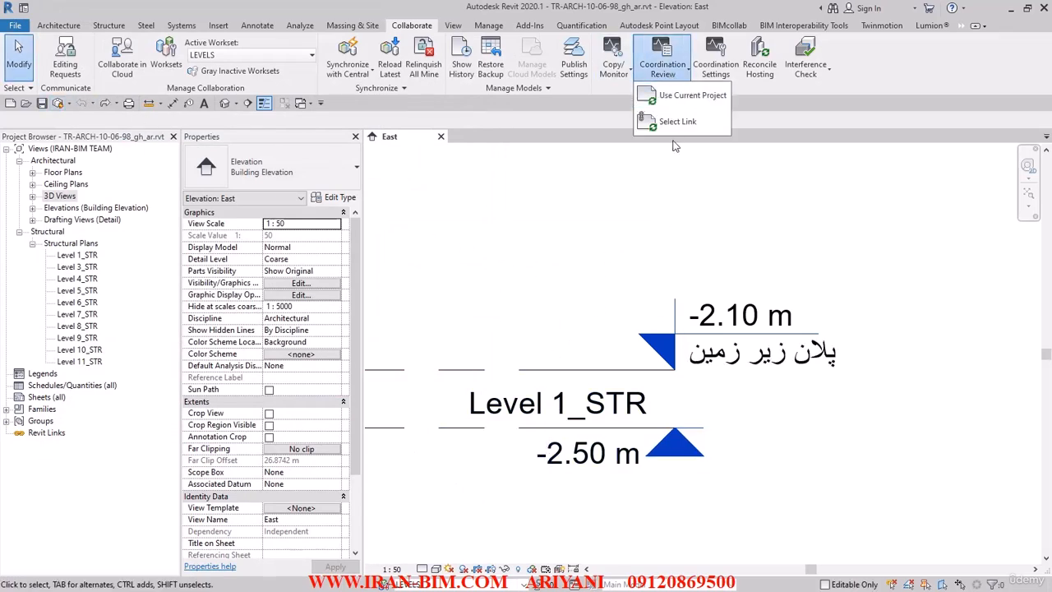
{"action": "left_click", "coordinate": [672, 97]}
{"action": "left_click", "coordinate": [357, 125]}
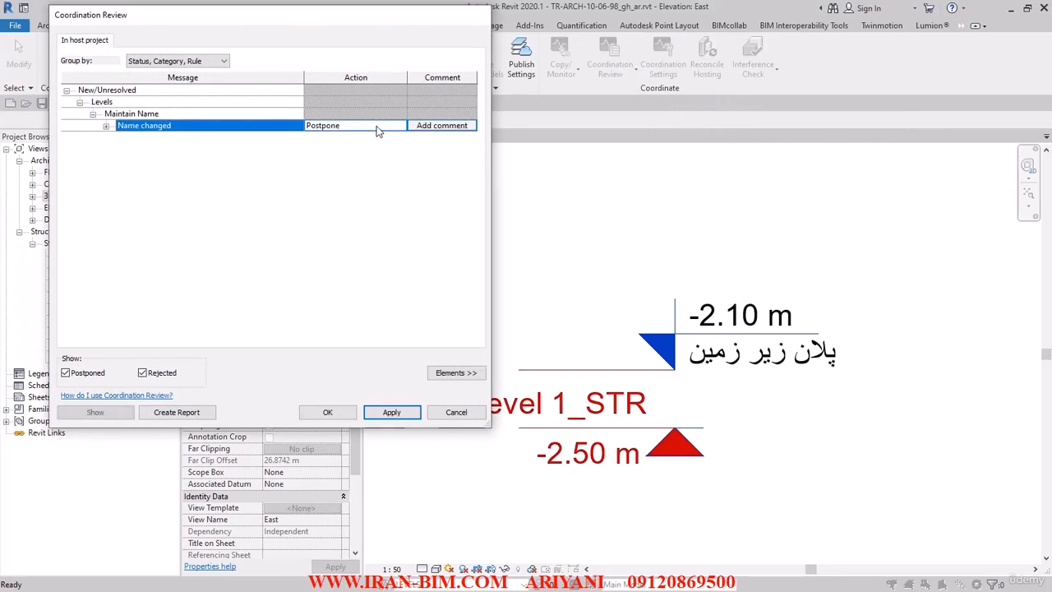
{"action": "left_click", "coordinate": [401, 128]}
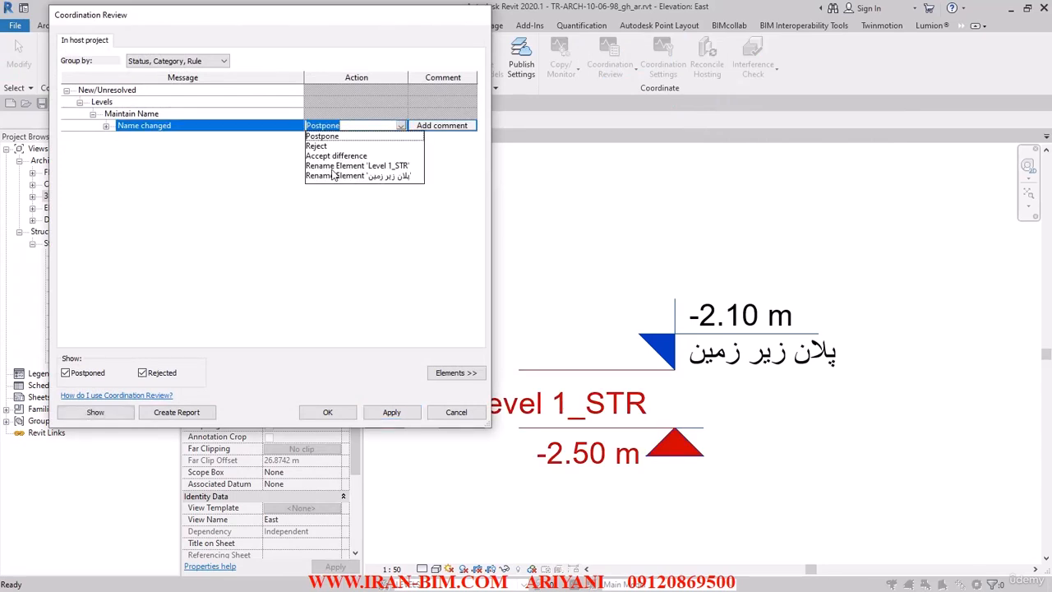
{"action": "left_click", "coordinate": [378, 165]}
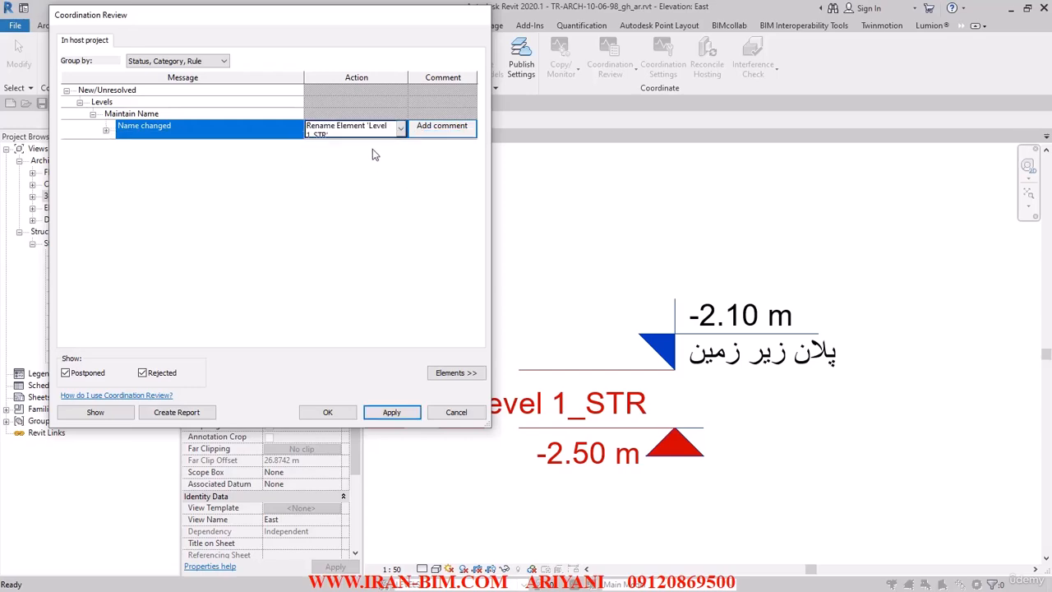
{"action": "left_click", "coordinate": [327, 411]}
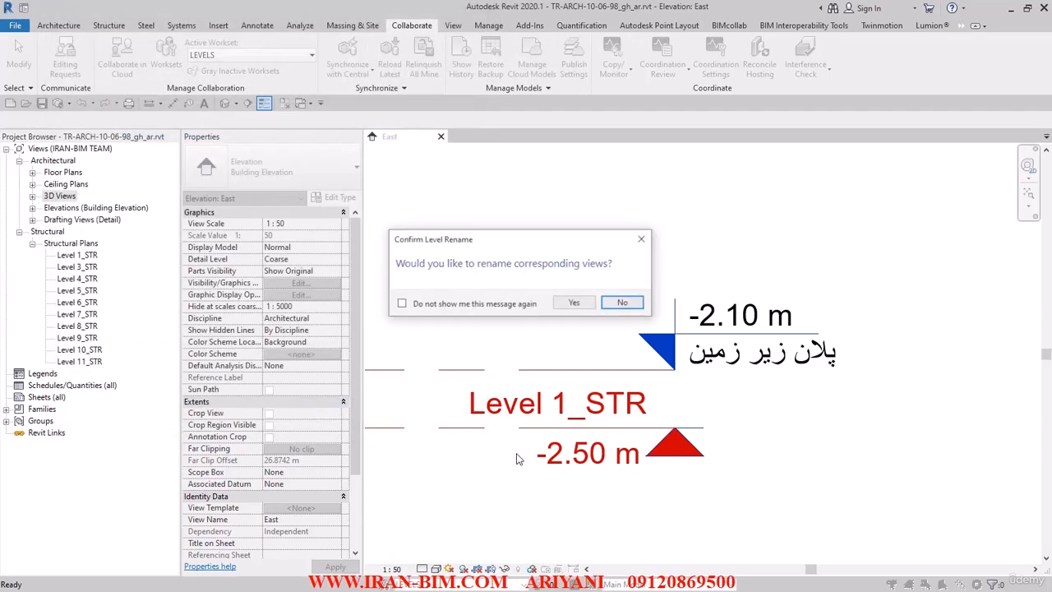
{"action": "left_click", "coordinate": [573, 302]}
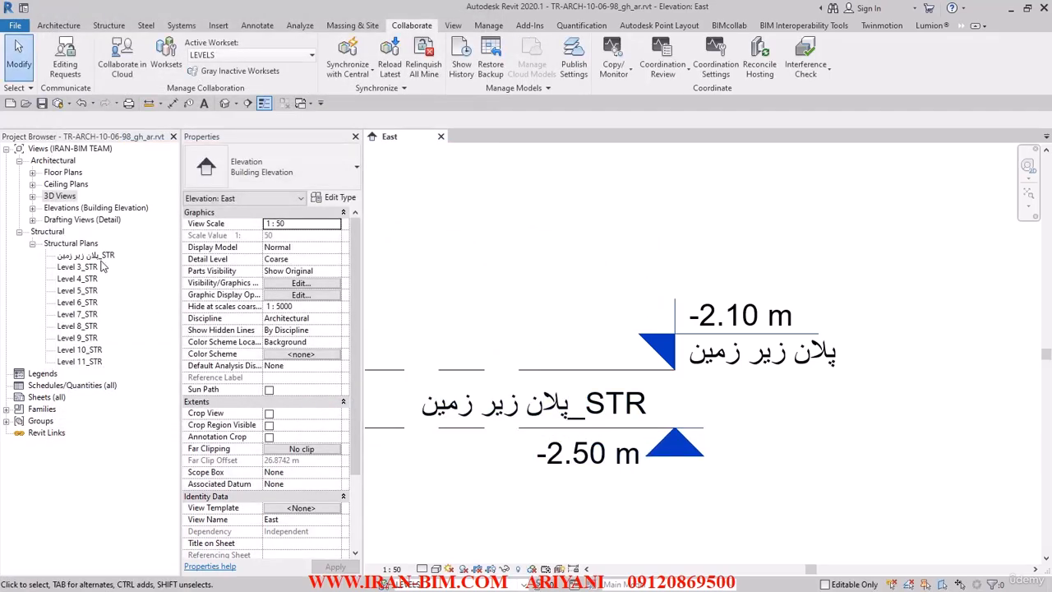
Step: Pan the elevation, restore Revit from full screen, and move AutoCAD aside
{"action": "scroll", "coordinate": [561, 327], "scroll_direction": "down", "scroll_amount": 5}
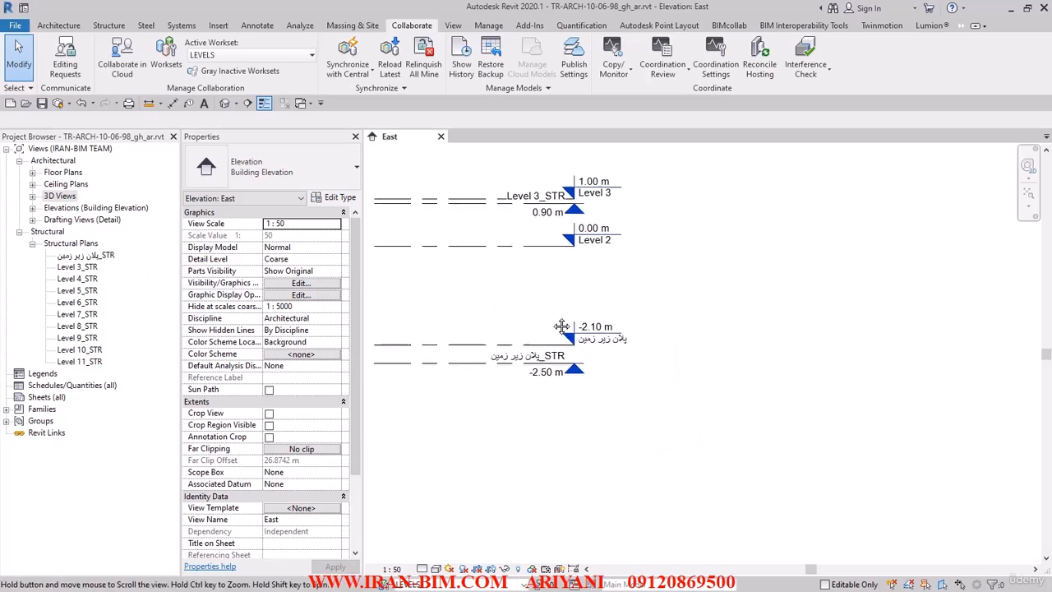
{"action": "middle_click_drag", "start_coordinate": [561, 326], "coordinate": [578, 429]}
{"action": "left_click_drag", "start_coordinate": [483, 8], "coordinate": [522, 86]}
{"action": "left_click", "coordinate": [425, 11]}
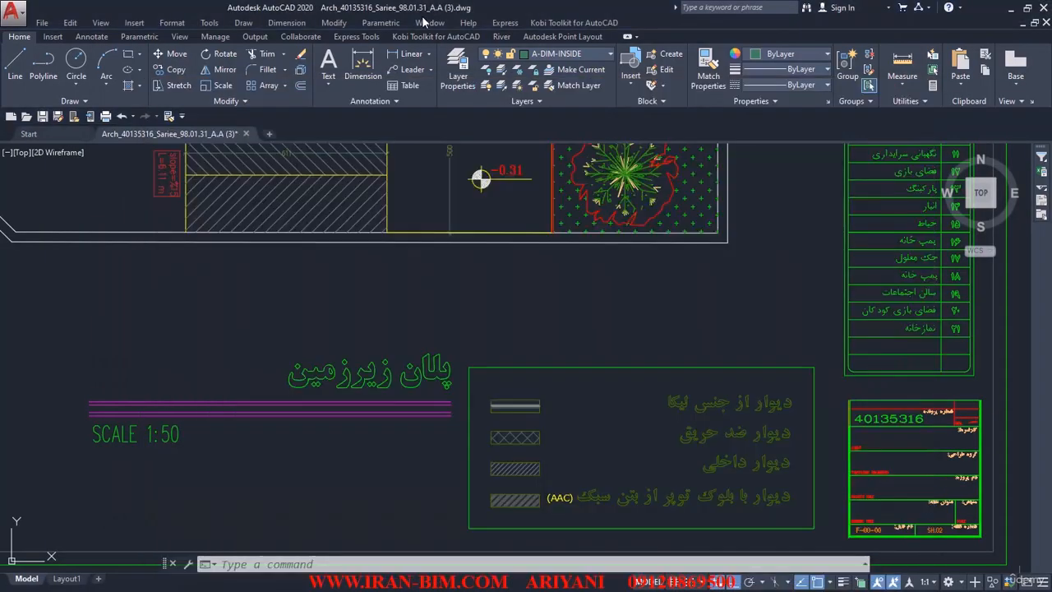
{"action": "left_click_drag", "start_coordinate": [432, 6], "coordinate": [0, 148]}
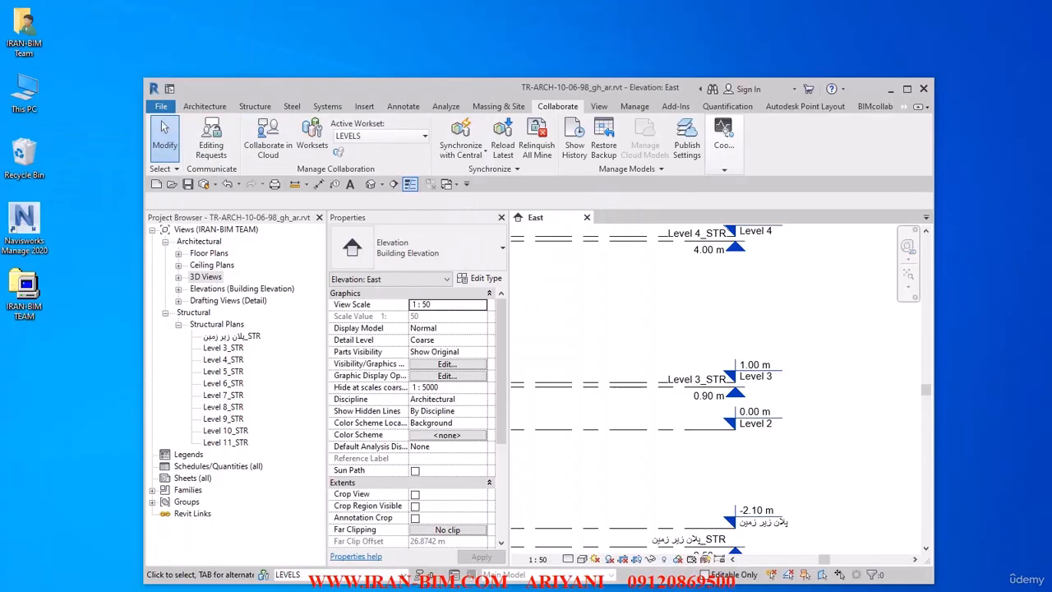